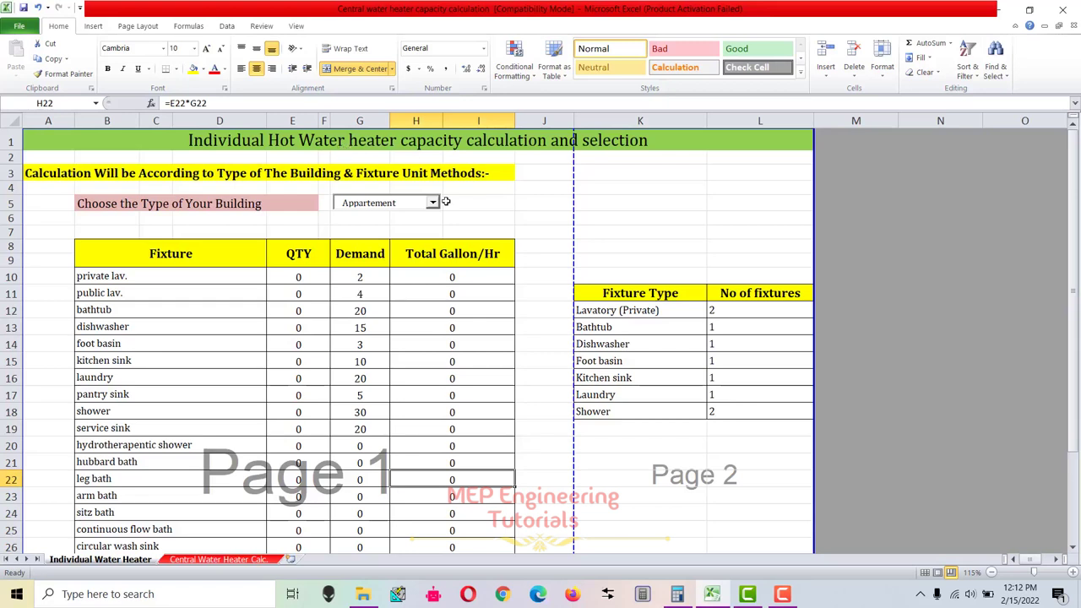
Look over the individual water heater sheet's fixture table and the top of the Central Water Heater Calc. sheet.
click(445, 353)
scroll(422, 446, down, 4)
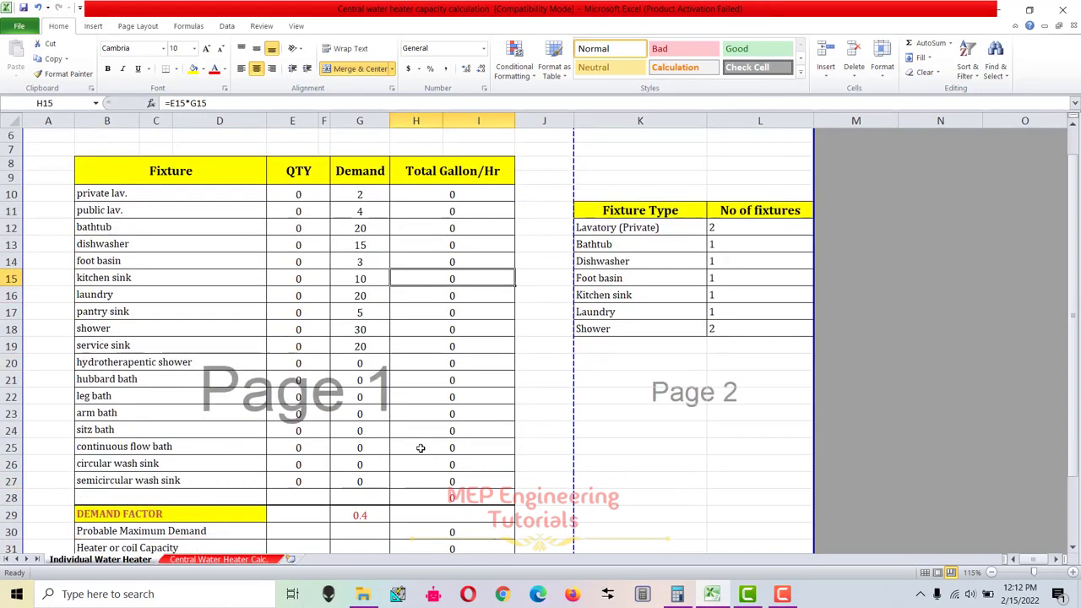
scroll(422, 446, up, 4)
scroll(99, 578, up, 1)
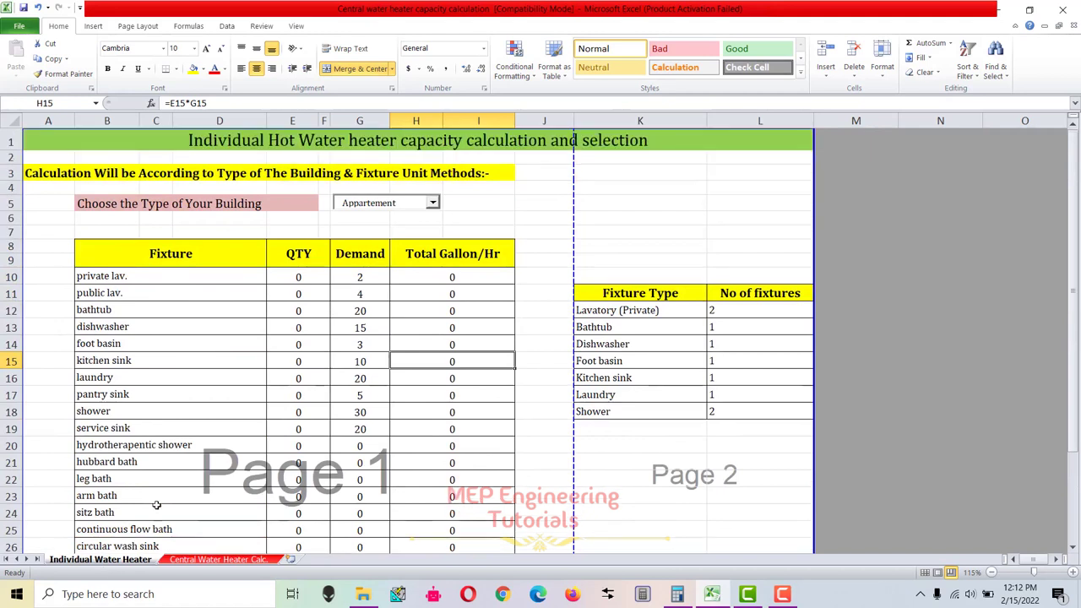
click(366, 145)
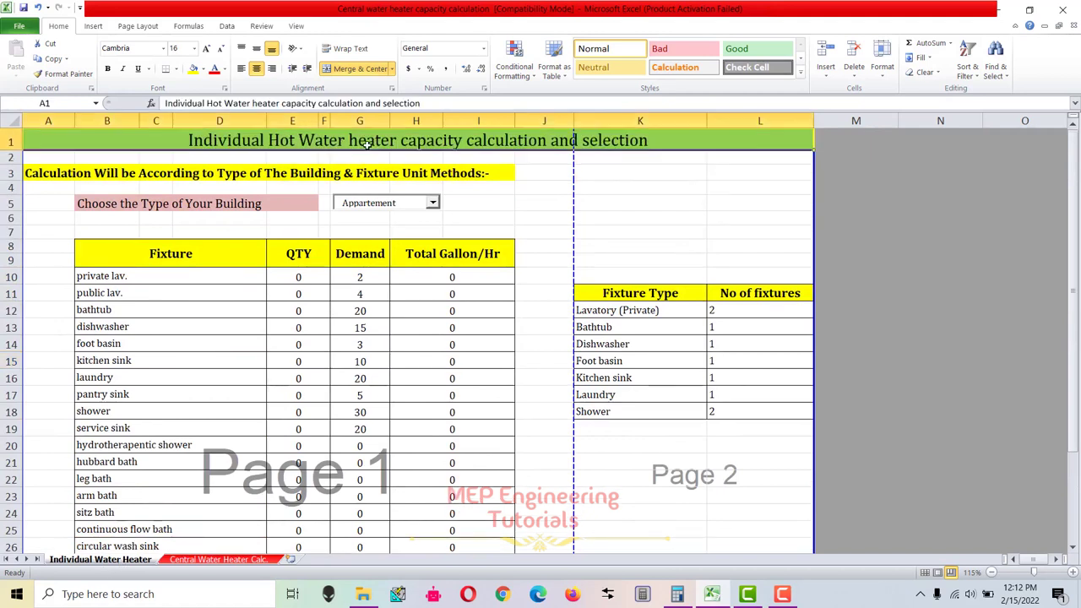
click(221, 559)
scroll(420, 319, up, 2)
drag(1076, 322, 1072, 314)
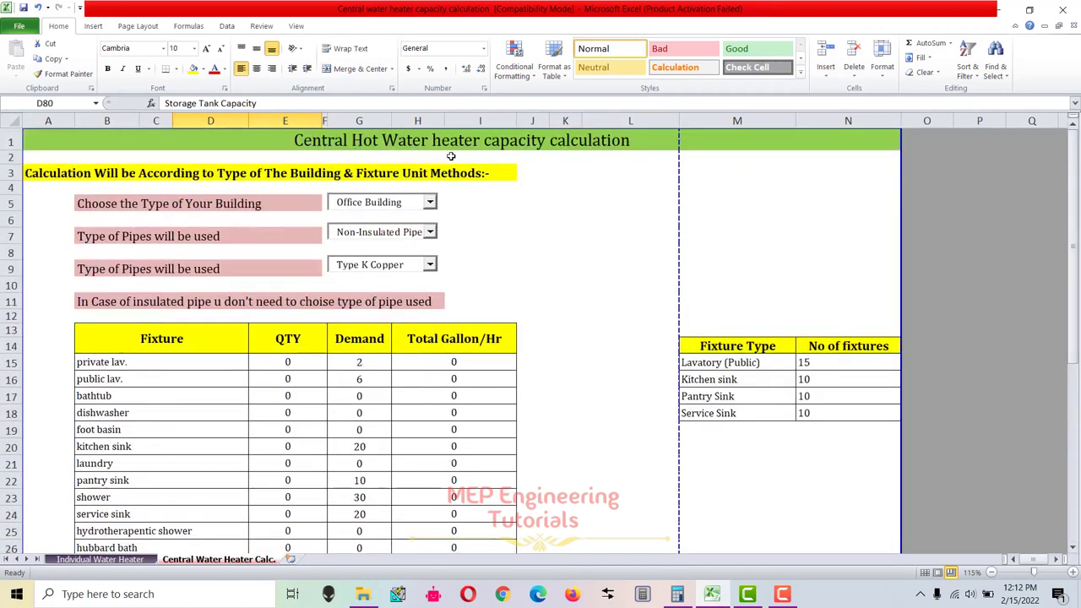
mouse_move(1076, 217)
mouse_down()
mouse_move(1075, 230)
mouse_move(1077, 207)
mouse_up()
Return to the Individual Water Heater sheet and review its fixture rows down to the selected heater power row.
click(99, 559)
click(215, 141)
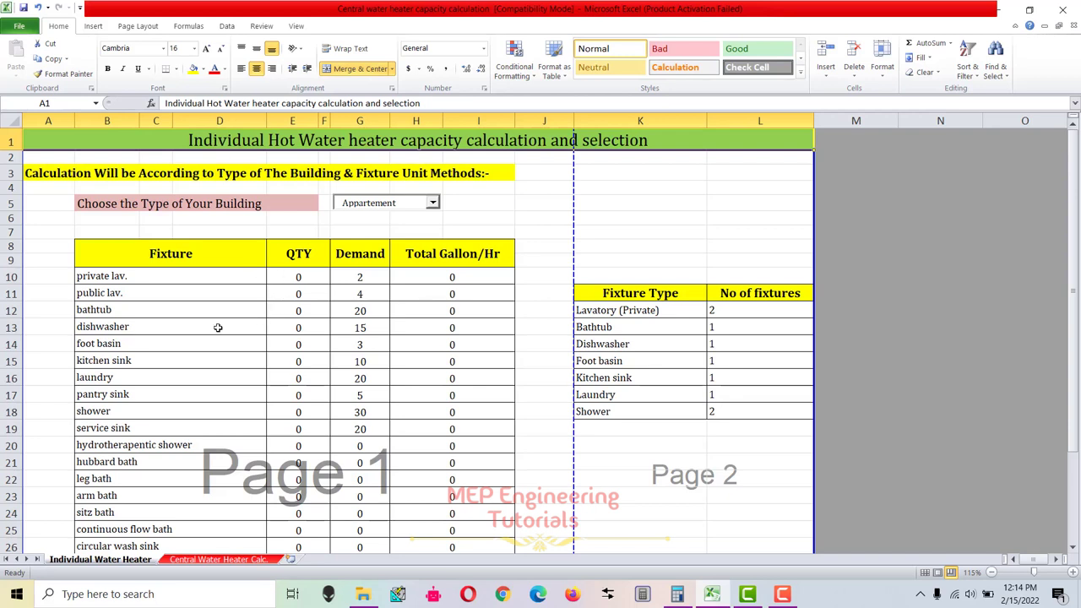
scroll(218, 329, down, 5)
scroll(253, 524, up, 1)
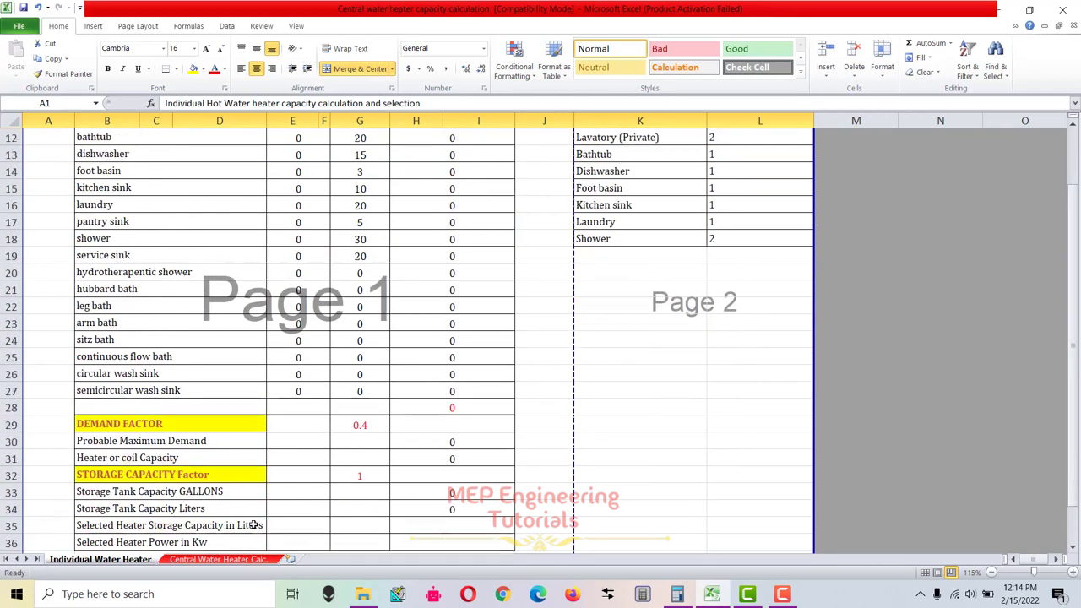
scroll(253, 524, up, 1)
Examine the Central Water Heater Calc. sheet's fixture table, pipe heat loss, pump head, storage tank and circulation pump selection sections.
click(218, 559)
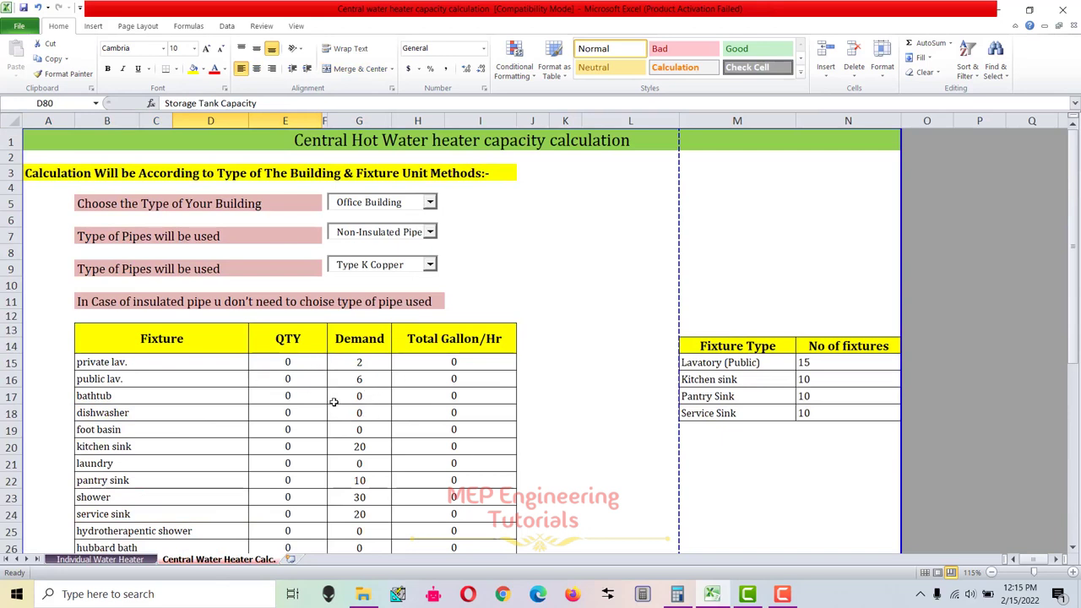
scroll(308, 431, down, 9)
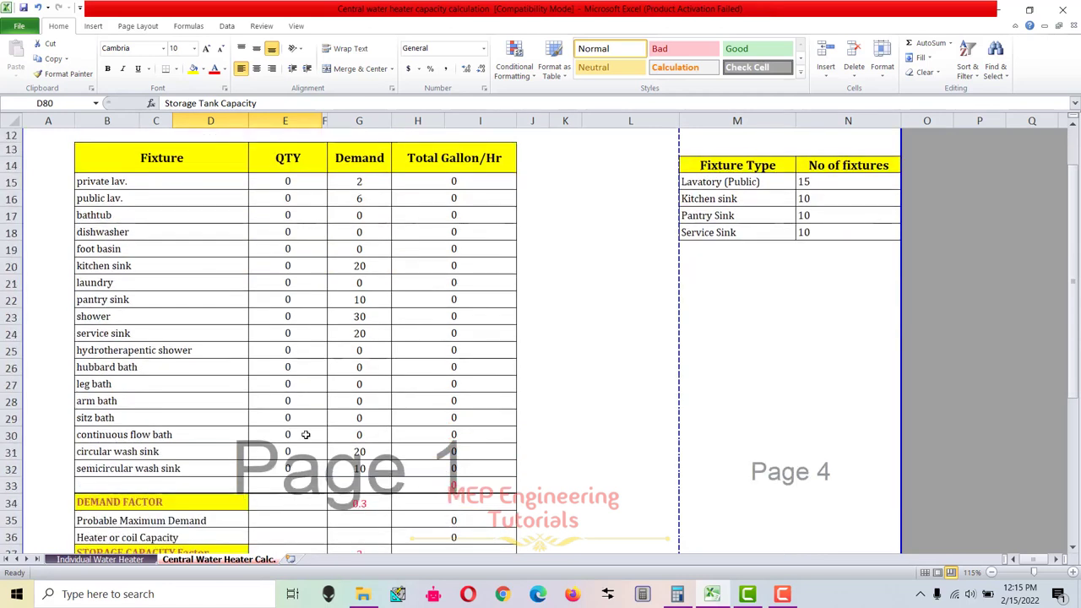
scroll(305, 437, down, 5)
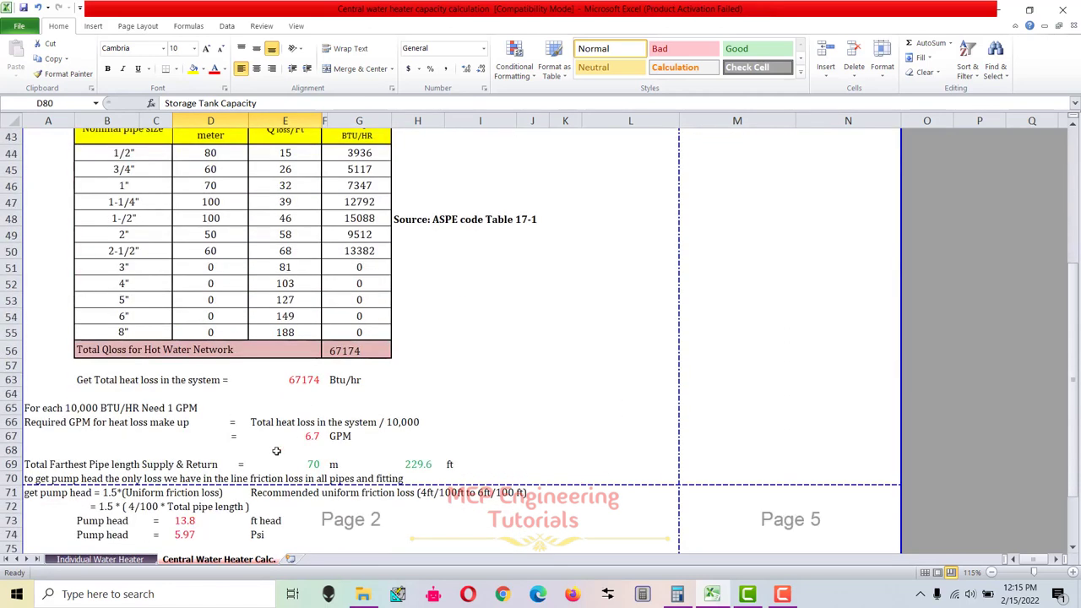
scroll(1076, 375, up, 2)
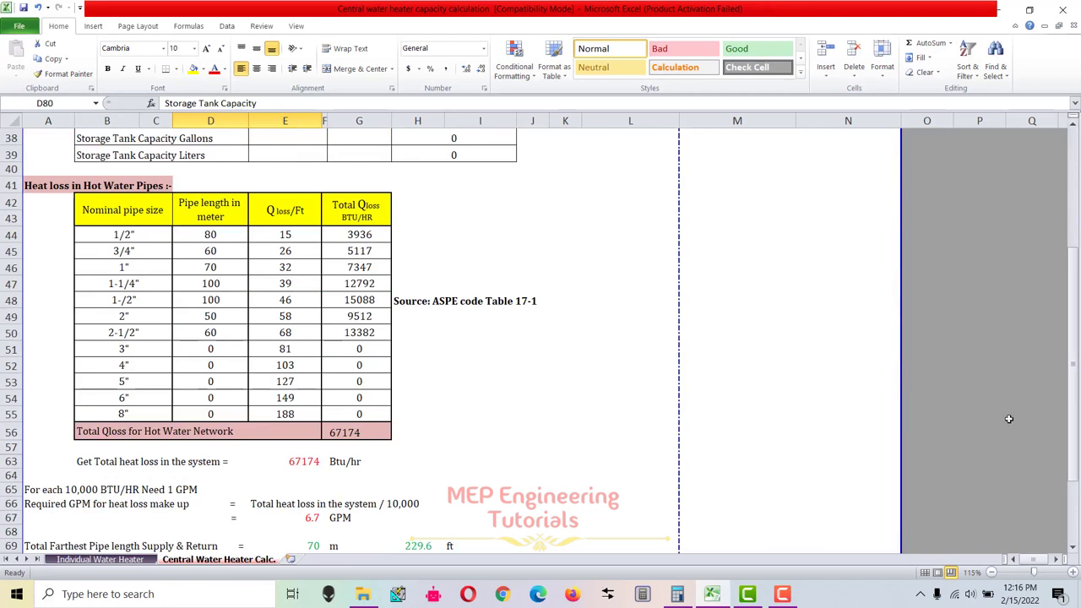
drag(1075, 386, 1076, 434)
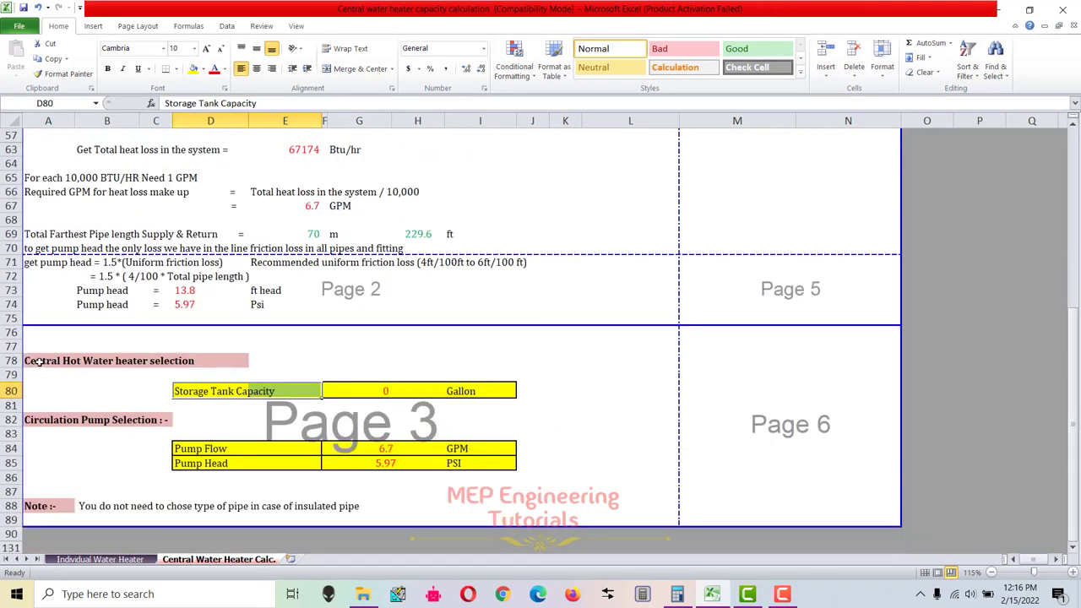
drag(38, 360, 507, 393)
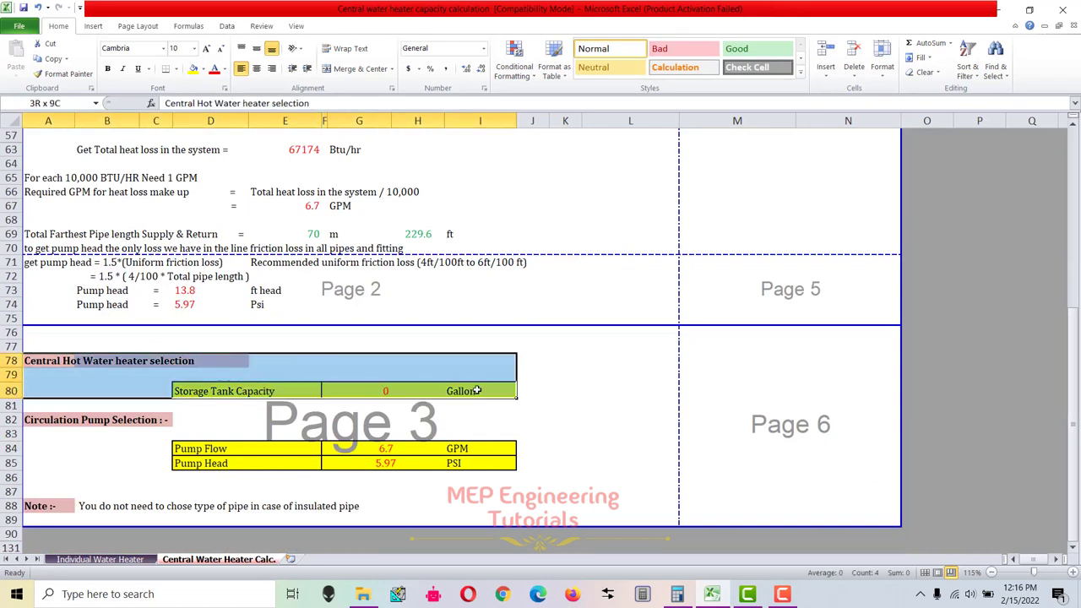
drag(41, 420, 472, 467)
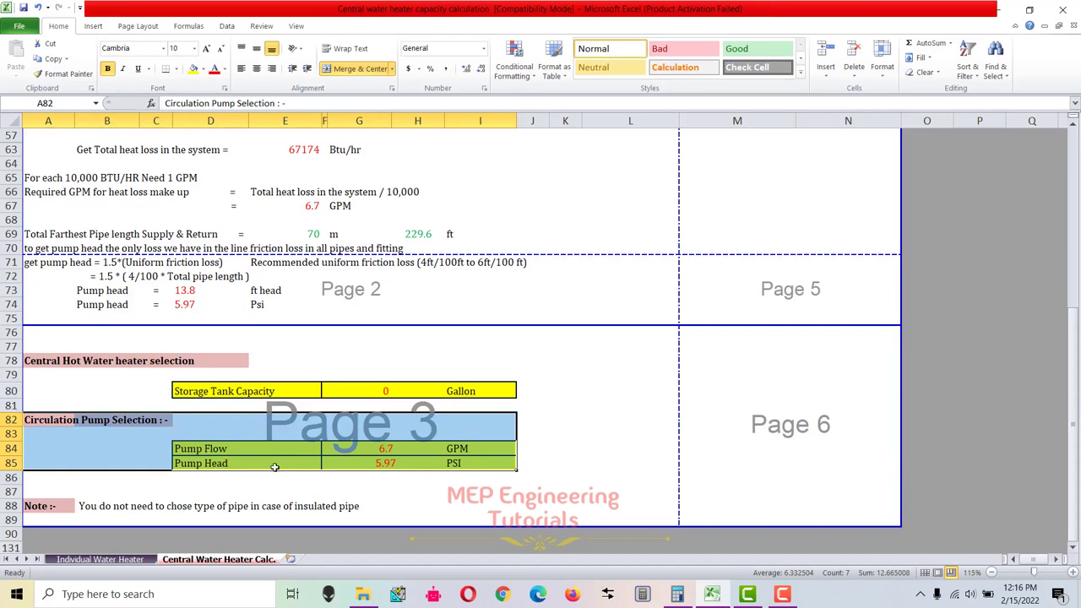
drag(1072, 472, 1072, 160)
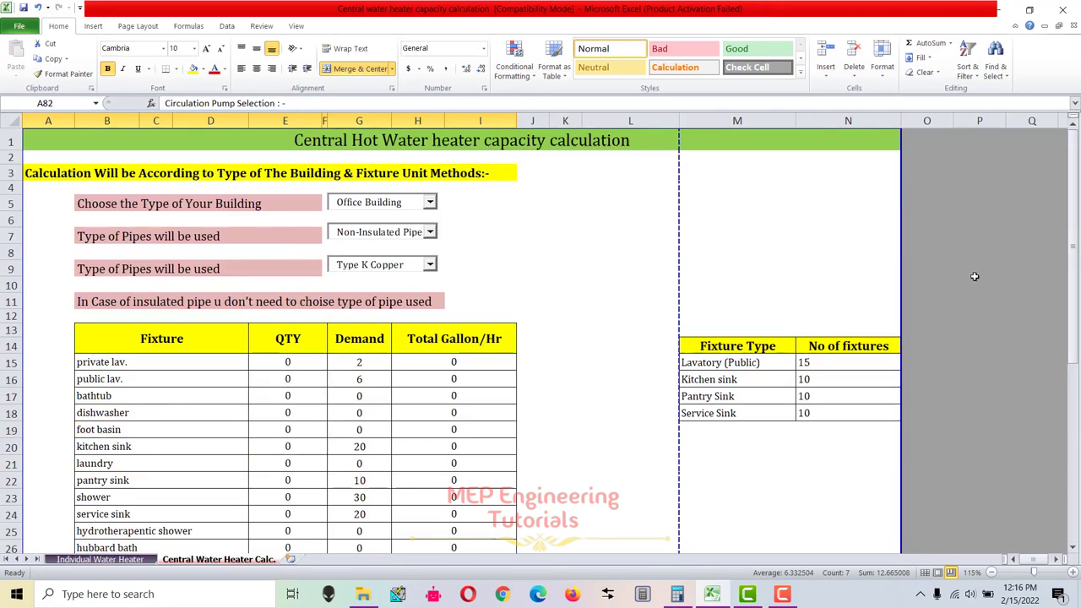
double_click(466, 279)
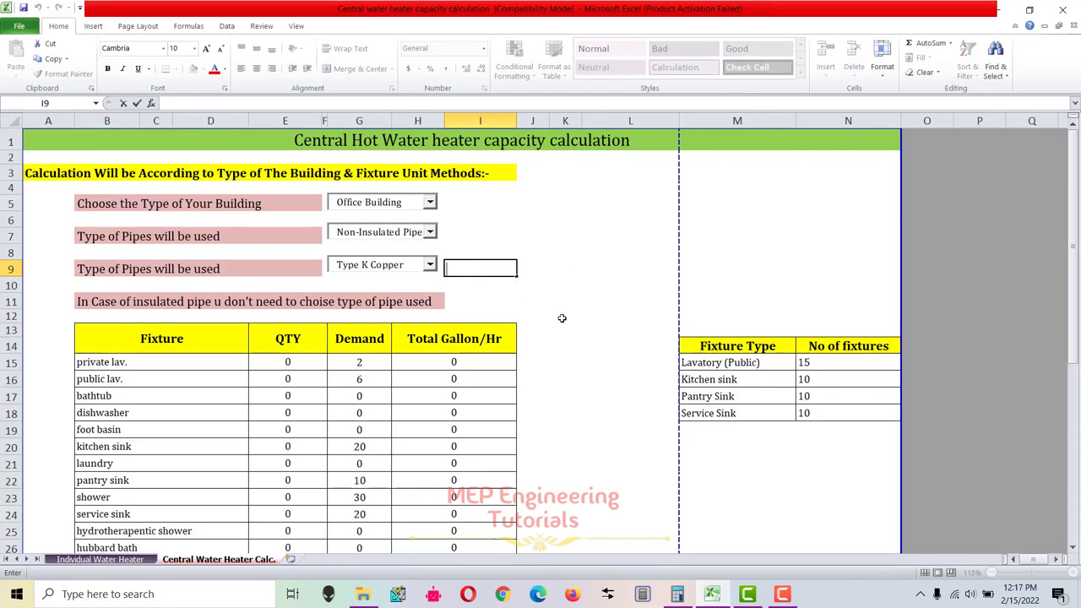
scroll(561, 318, down, 1)
scroll(561, 320, up, 1)
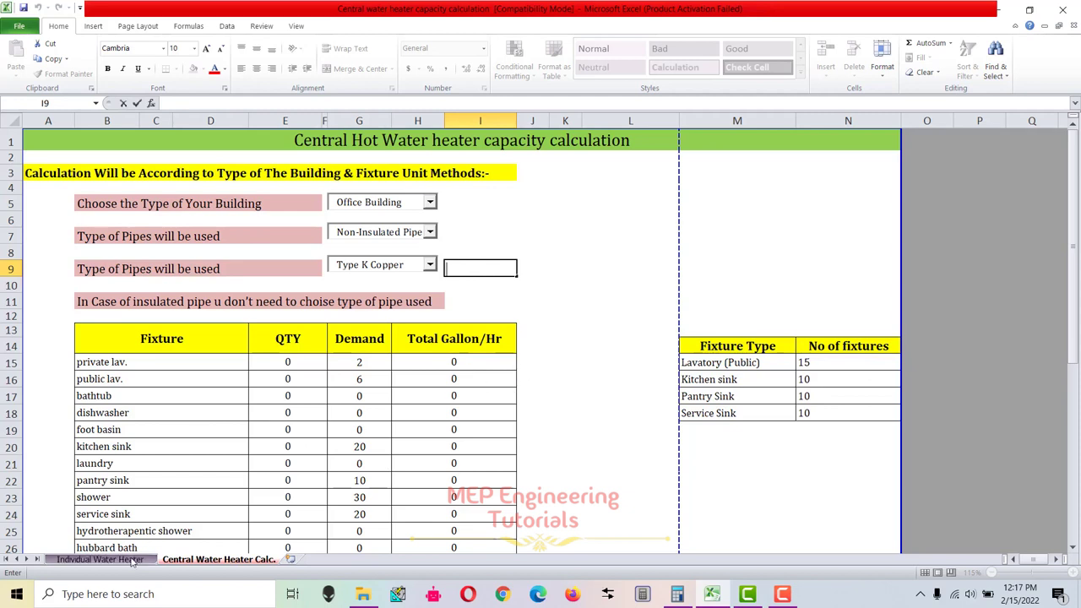
On the Individual Water Heater sheet, examine the building type row, the fixture table, and the demand and storage capacity factors.
click(99, 560)
scroll(329, 253, up, 3)
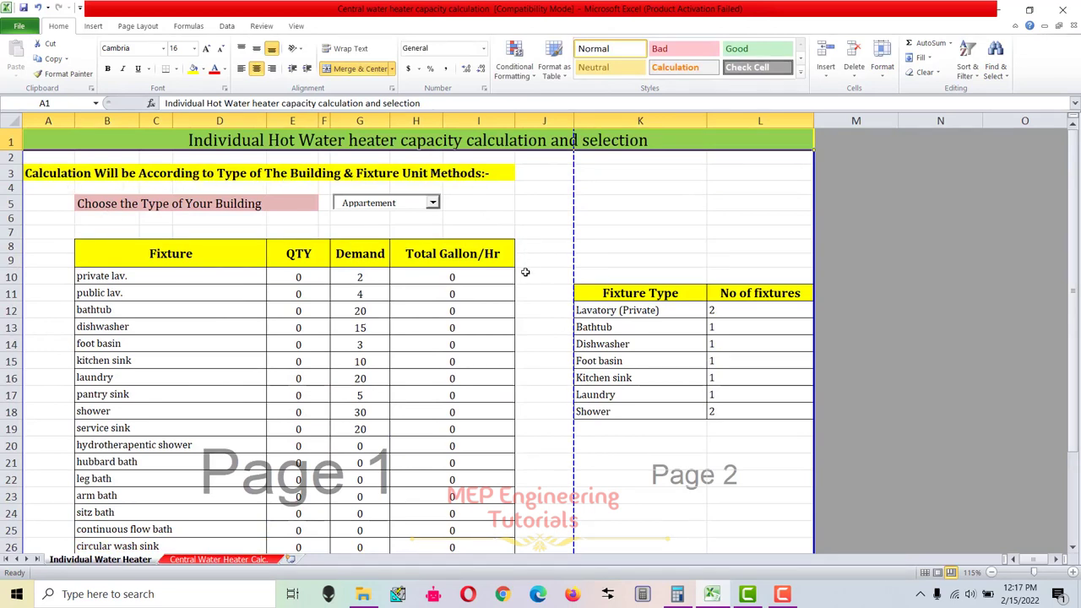
click(9, 203)
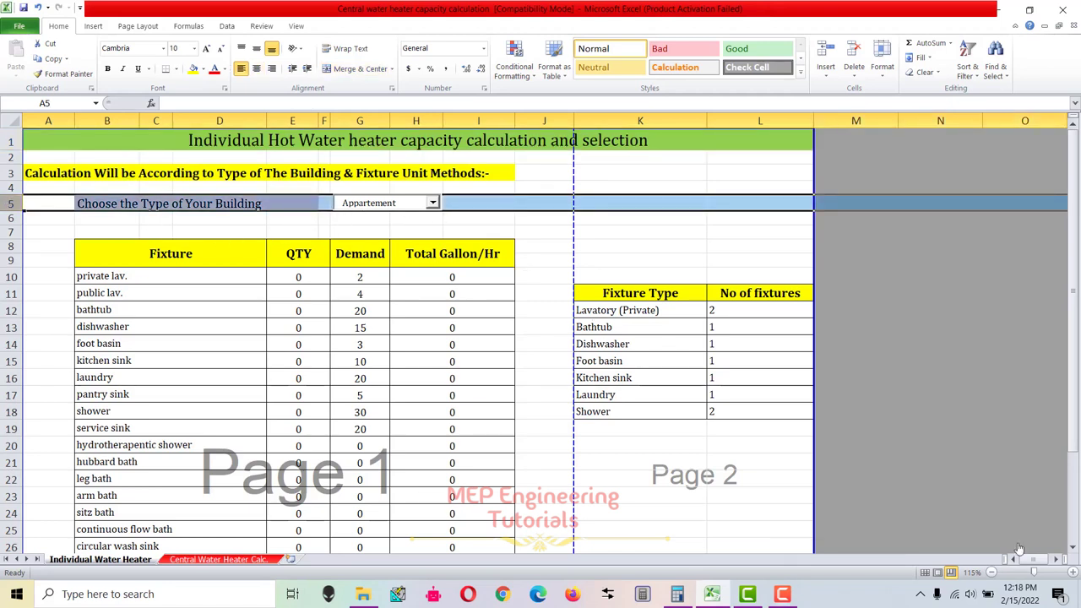
click(336, 350)
drag(121, 253, 416, 377)
click(415, 377)
click(359, 255)
drag(365, 323, 360, 528)
drag(95, 458, 360, 458)
drag(127, 509, 374, 509)
scroll(374, 509, up, 3)
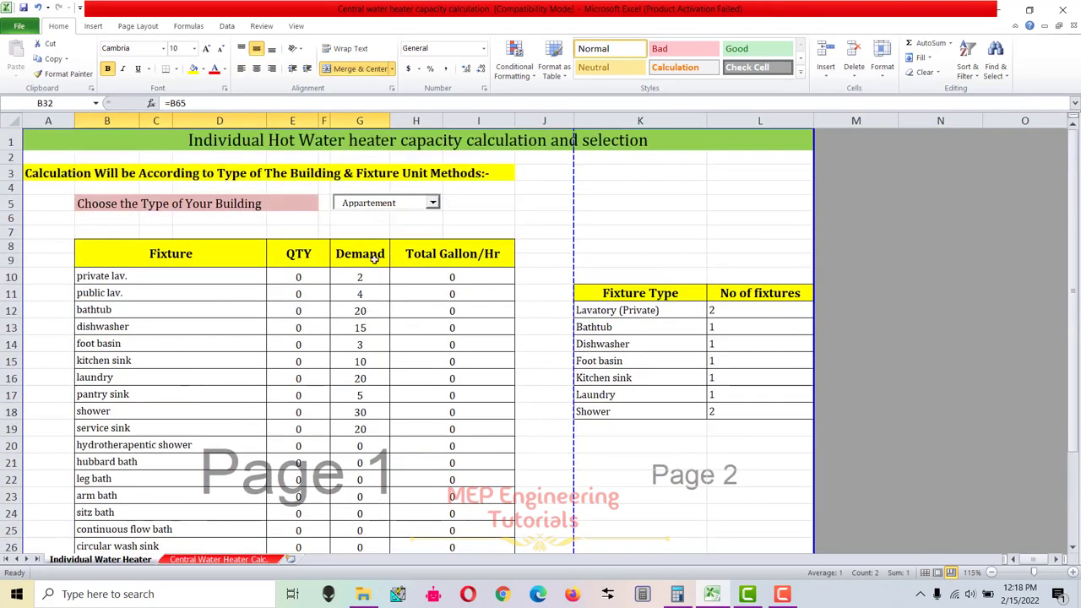
Set the building type to GYM and check the fixture demand values.
click(430, 203)
click(432, 205)
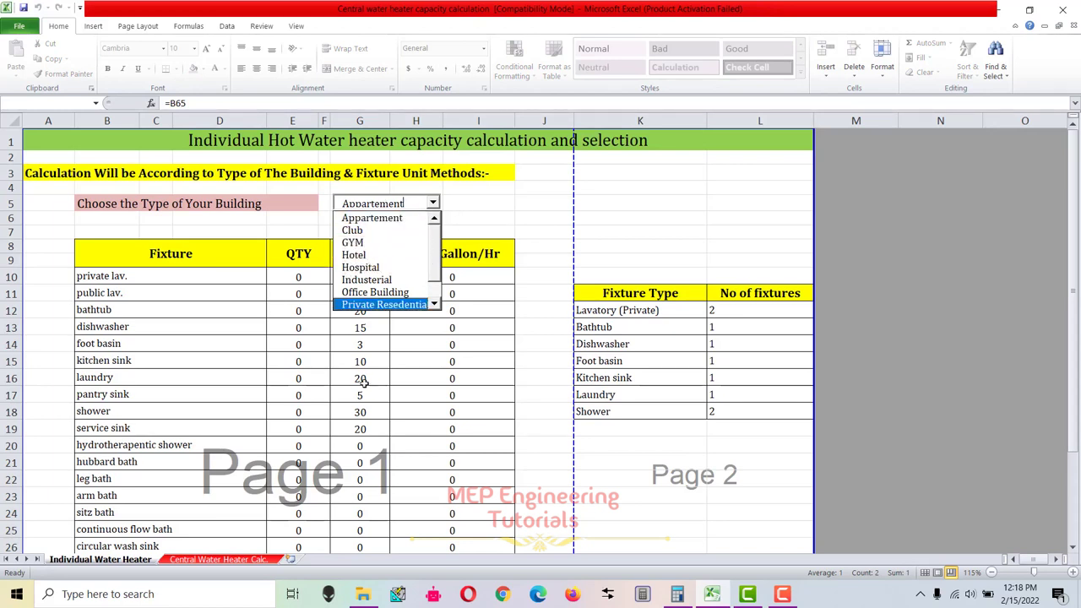
click(382, 244)
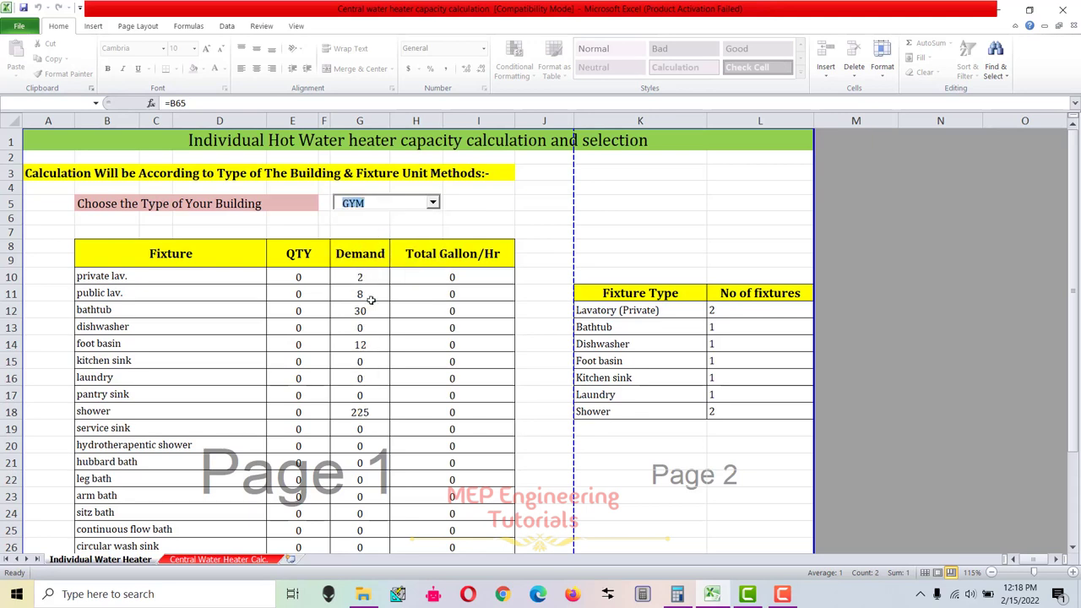
scroll(374, 365, down, 3)
scroll(405, 434, up, 3)
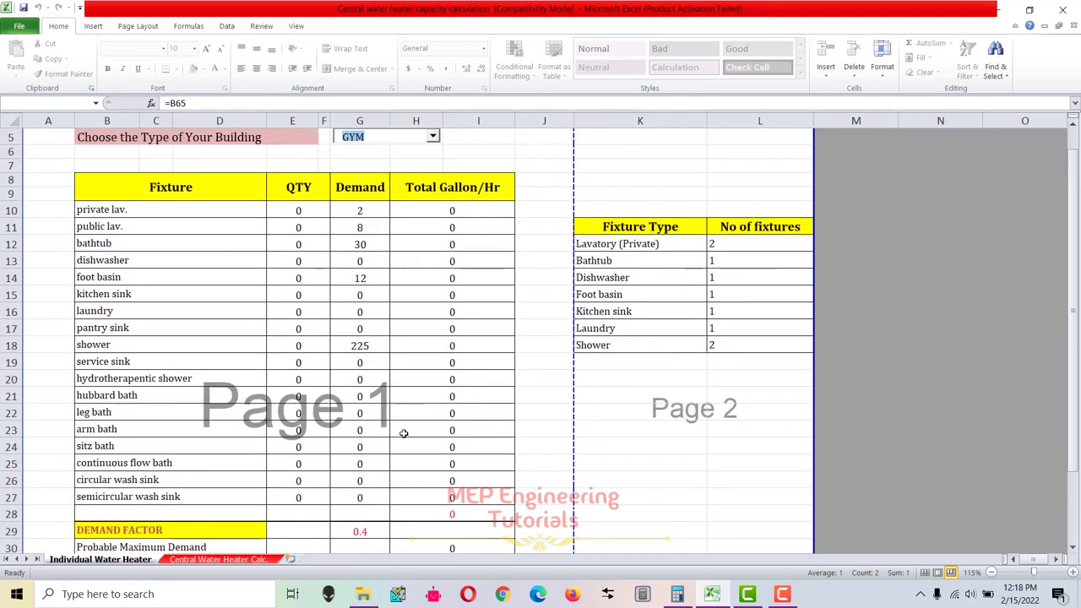
Change the building type to Industerial and check the fixture demand values.
click(432, 203)
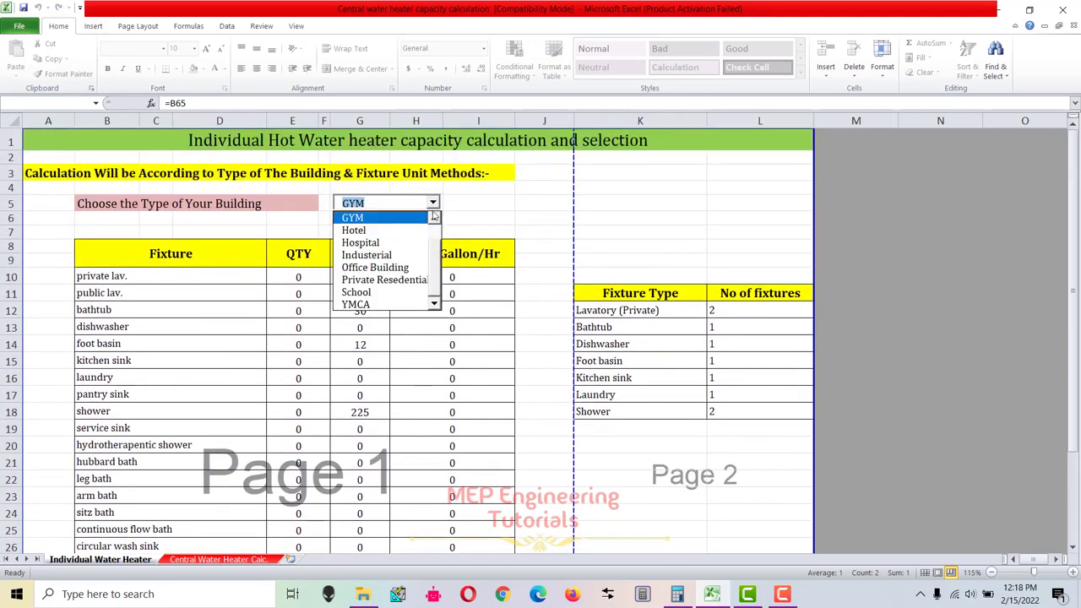
click(388, 254)
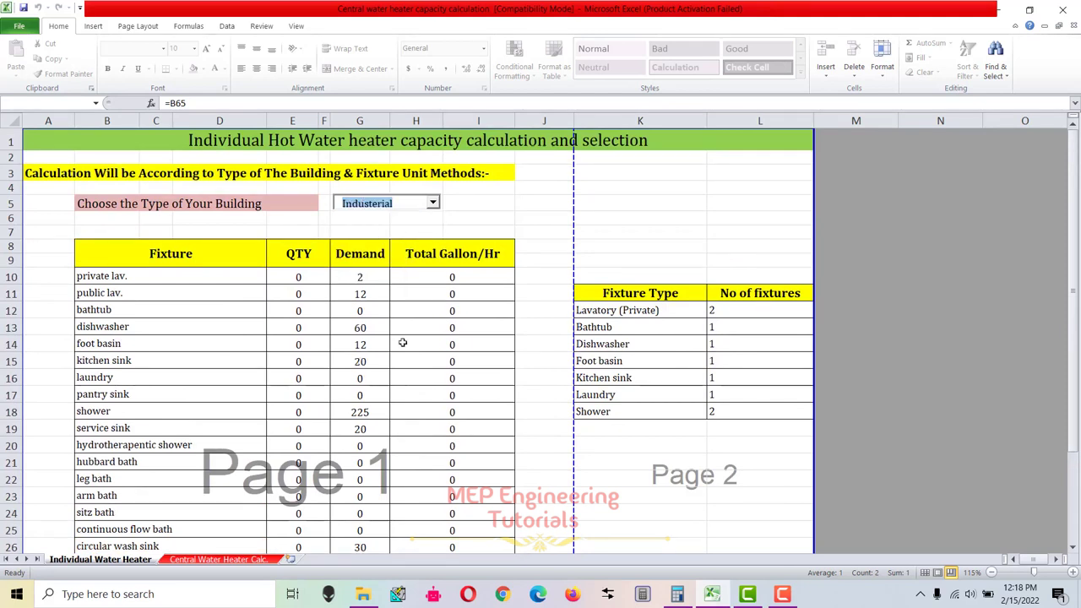
scroll(387, 436, down, 2)
scroll(387, 436, down, 1)
scroll(405, 434, up, 3)
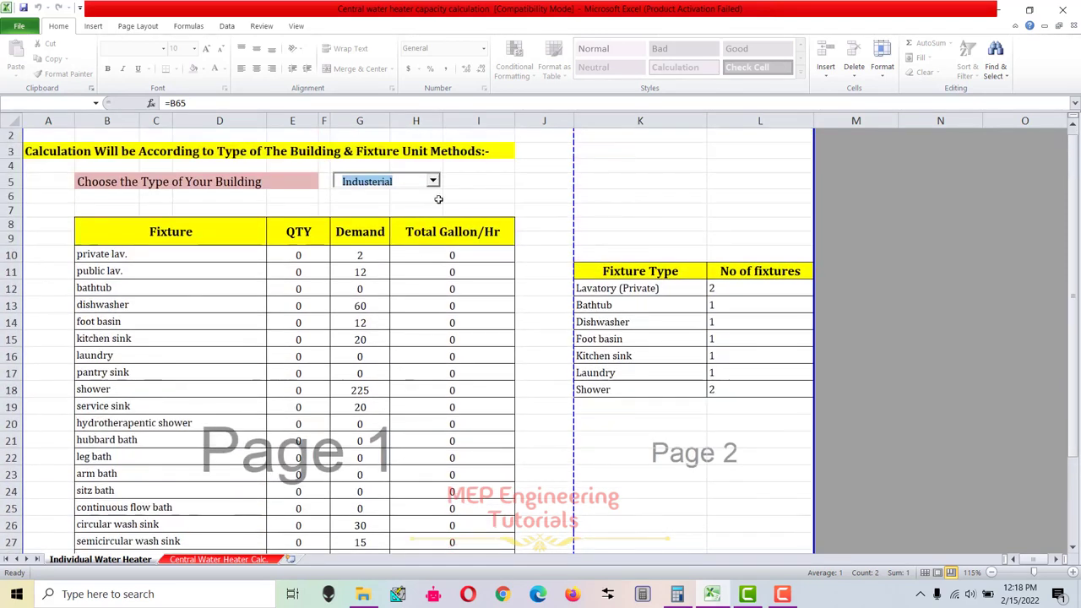
Change the building type to Private Resedential and check the fixture demands and the demand and storage capacity factors.
click(433, 181)
click(399, 267)
click(441, 392)
scroll(429, 444, down, 3)
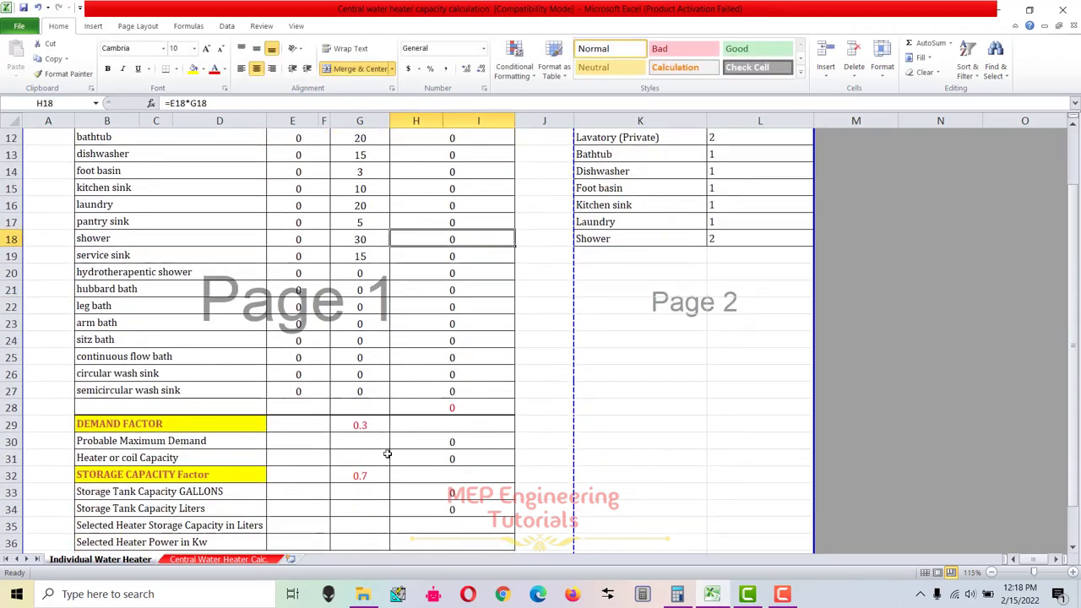
scroll(385, 453, up, 3)
scroll(386, 453, up, 1)
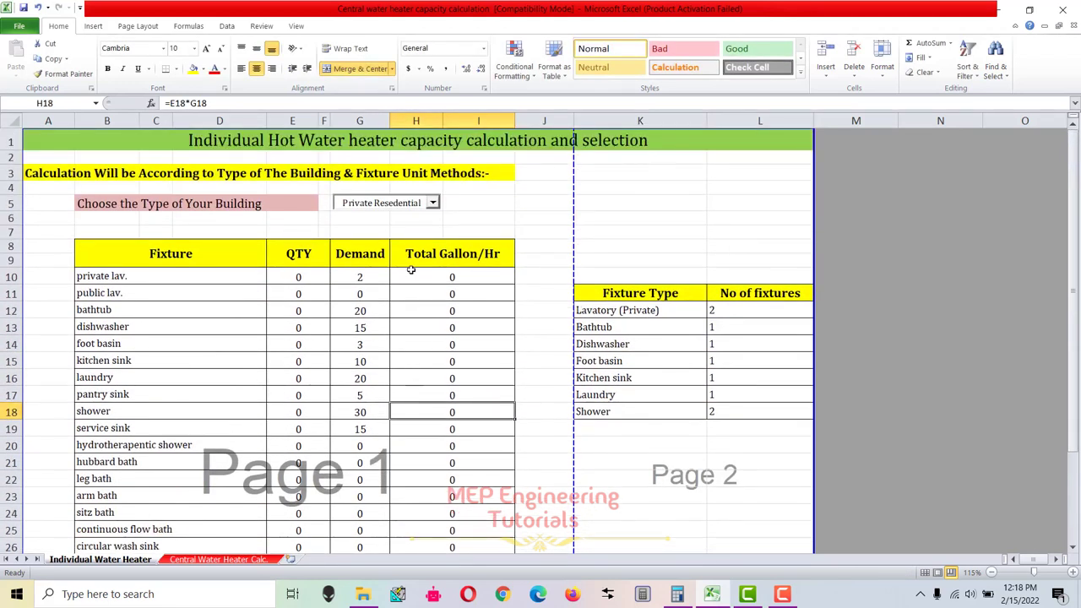
Set the building type back to Appartement.
click(433, 206)
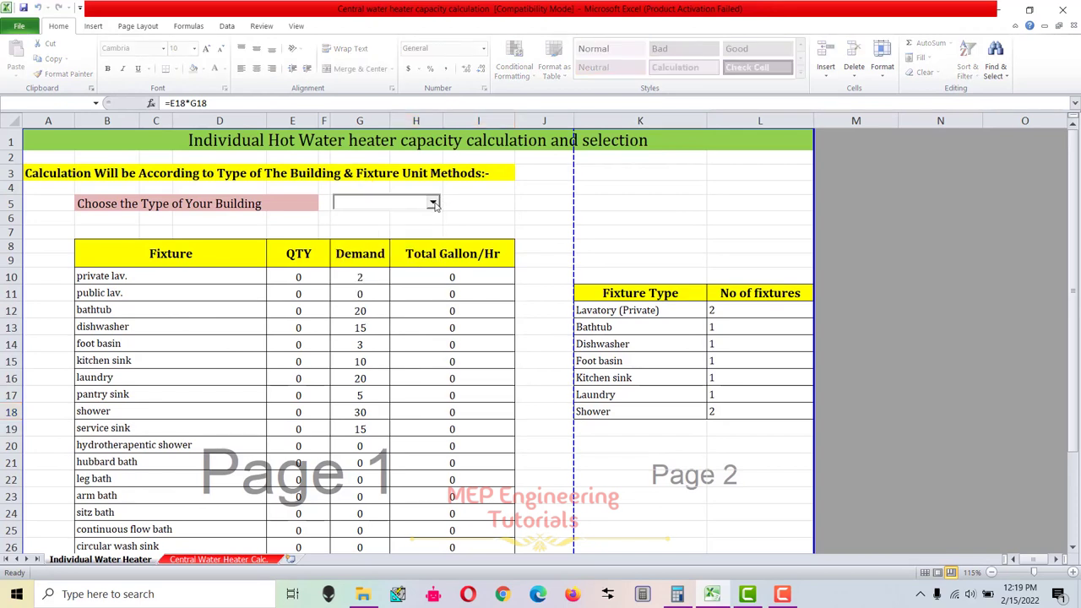
click(433, 206)
click(397, 217)
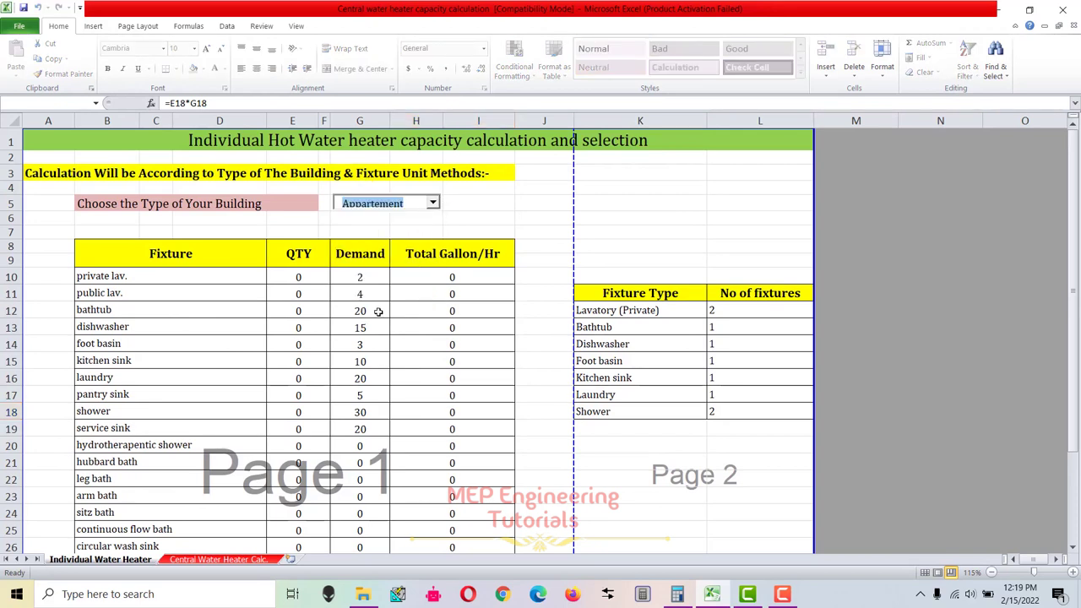
click(378, 312)
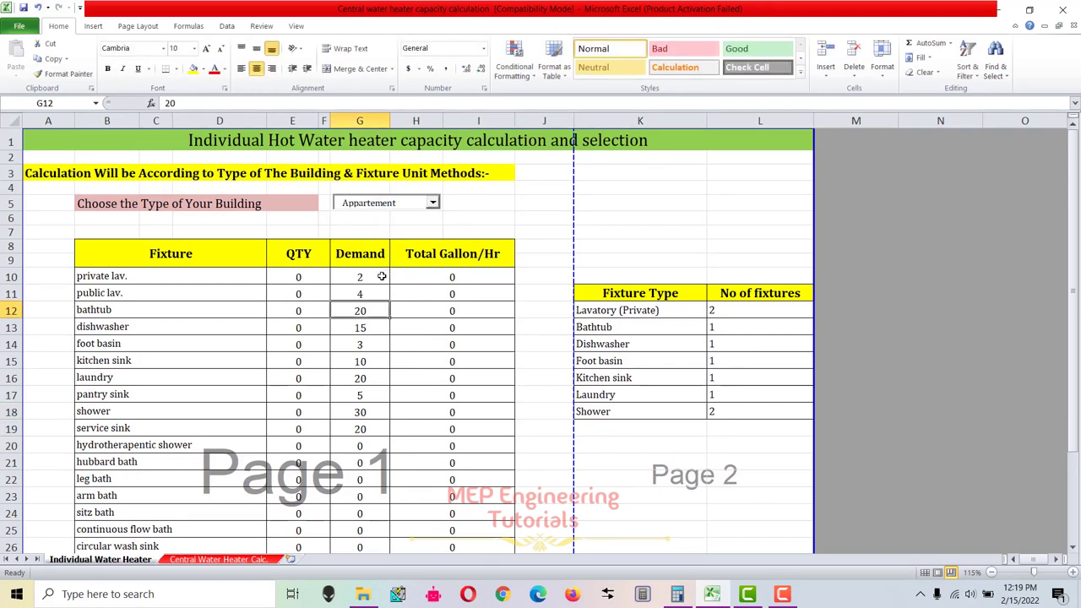
Review the apartment's fixture demands, demand factor, storage capacity factor and the ASHRAE source line under the table.
scroll(519, 351, down, 6)
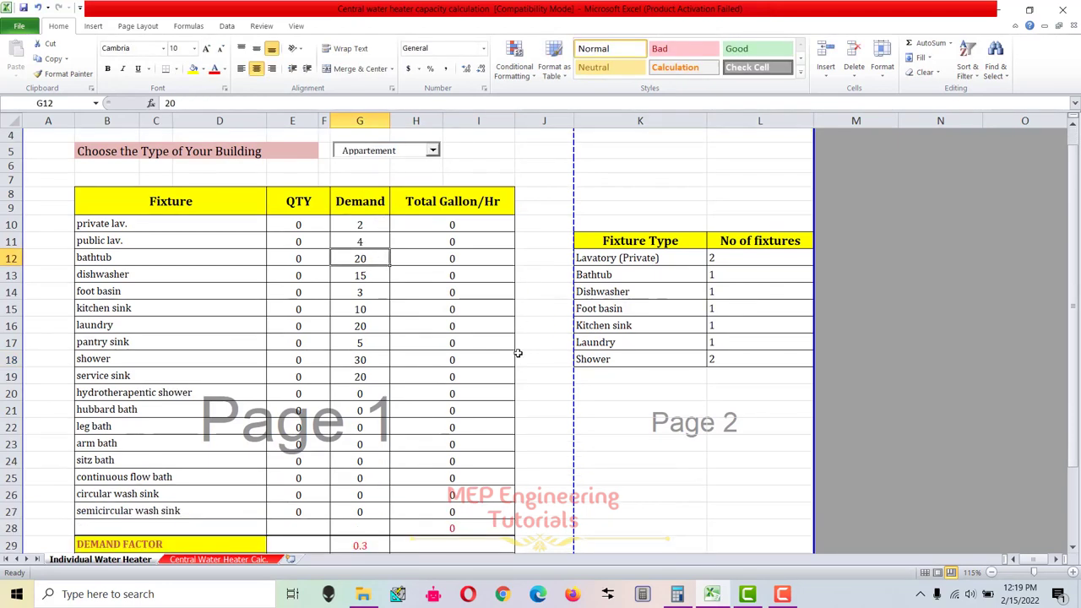
drag(132, 457, 444, 447)
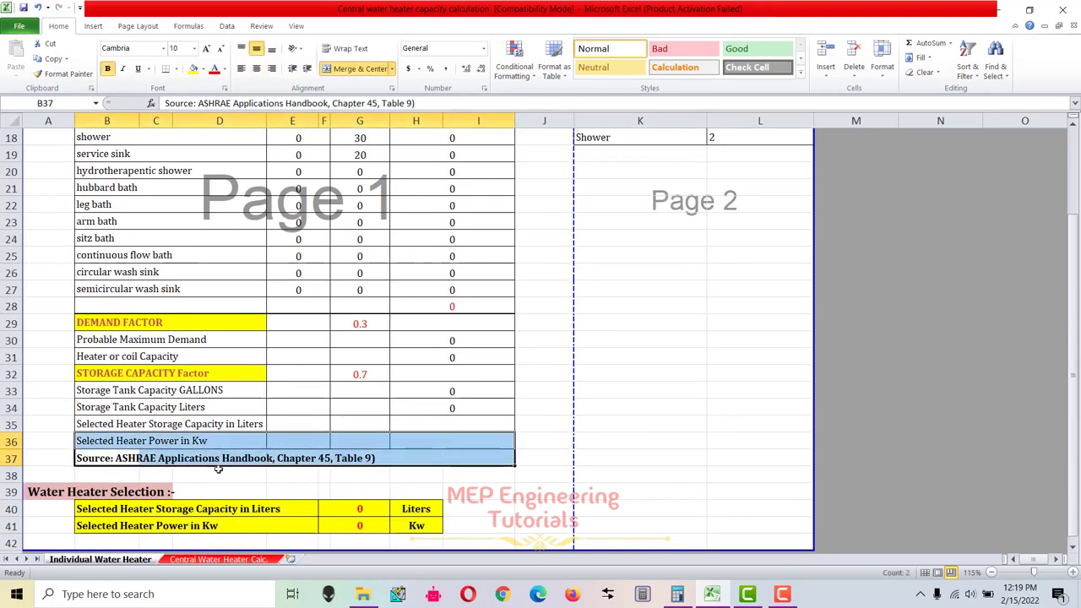
scroll(342, 469, up, 4)
scroll(208, 349, down, 1)
scroll(208, 349, up, 1)
drag(351, 174, 355, 498)
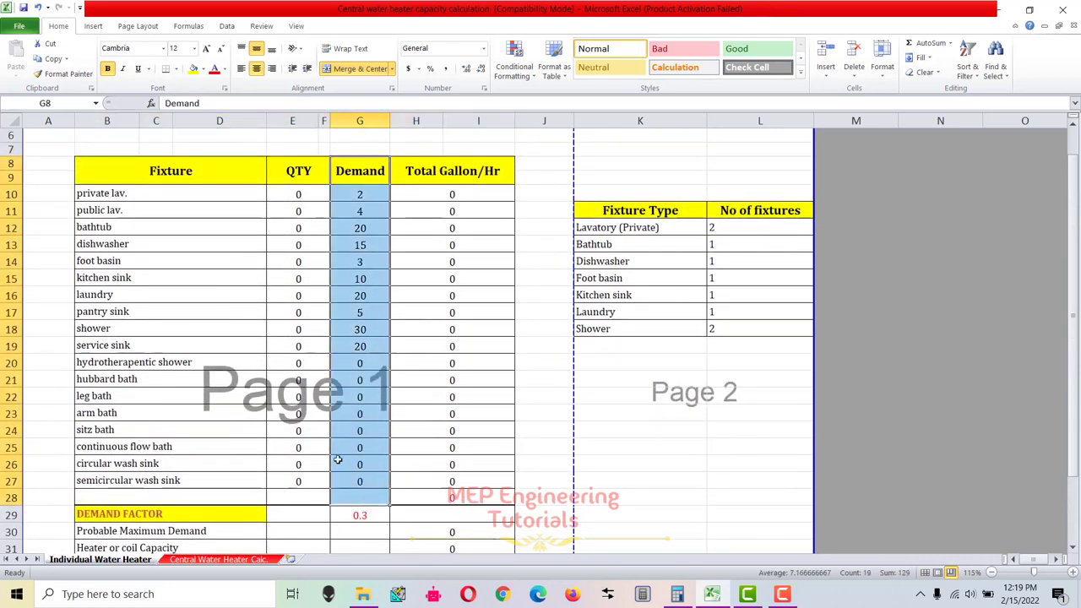
scroll(189, 395, down, 2)
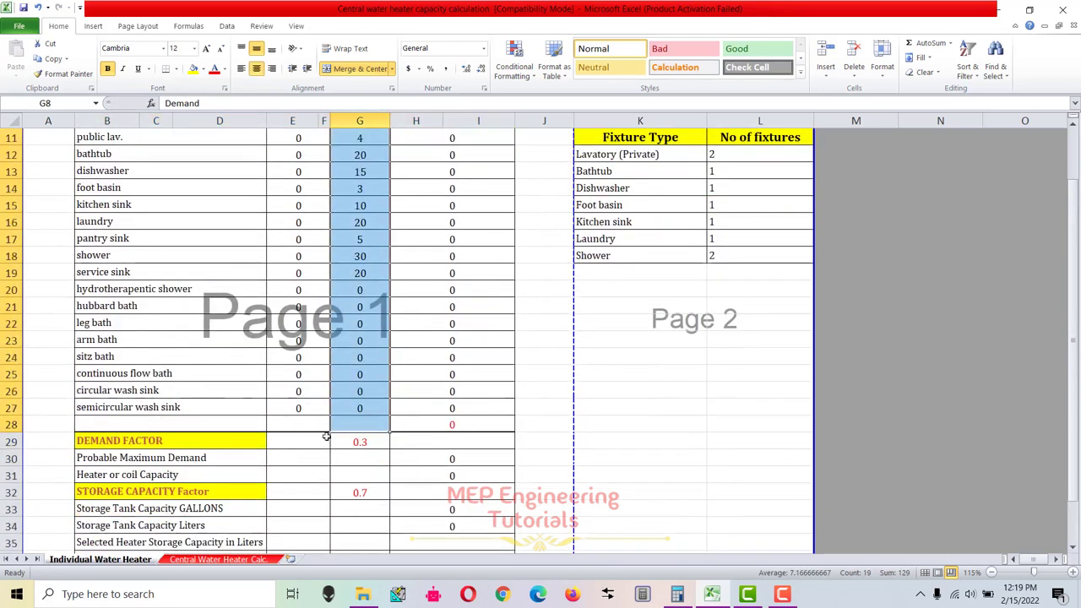
drag(167, 495, 344, 488)
scroll(343, 488, up, 4)
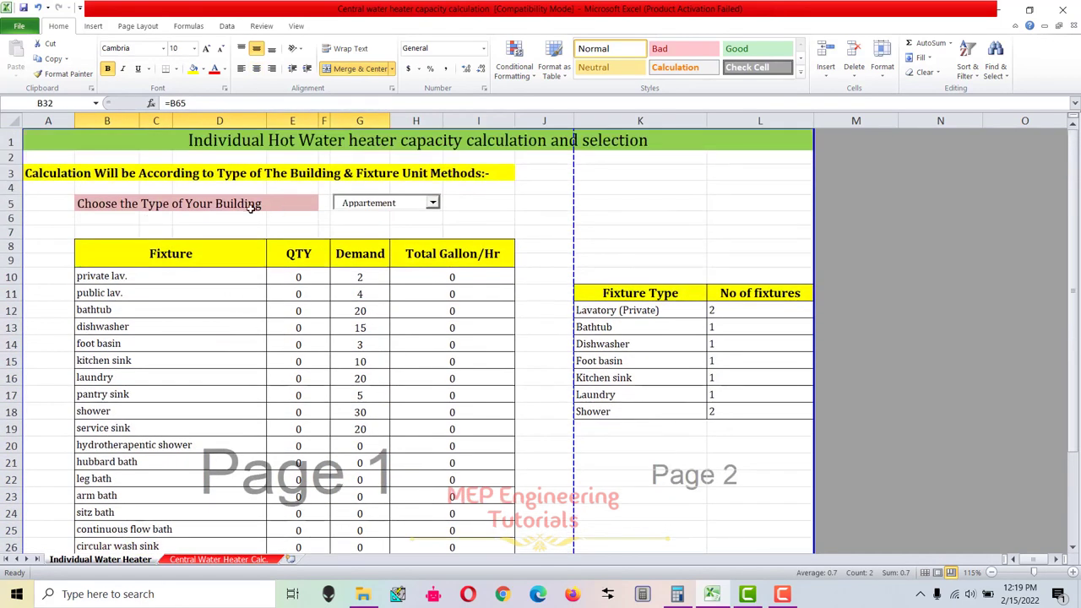
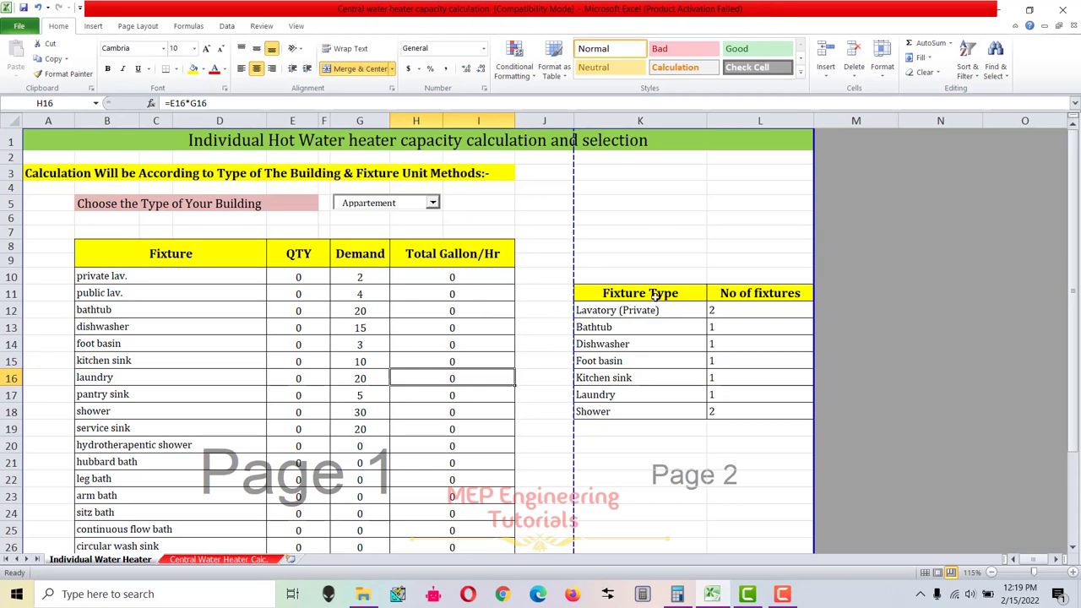
Review the fixture types and numbers of fixtures in the example list beside the calculation table.
drag(611, 293, 754, 411)
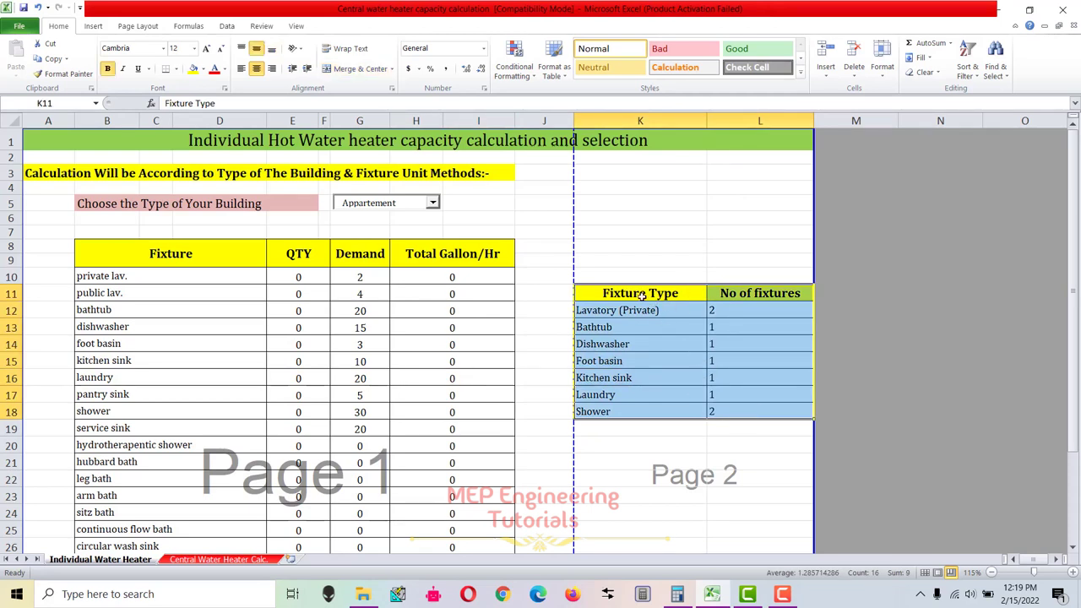
double_click(741, 293)
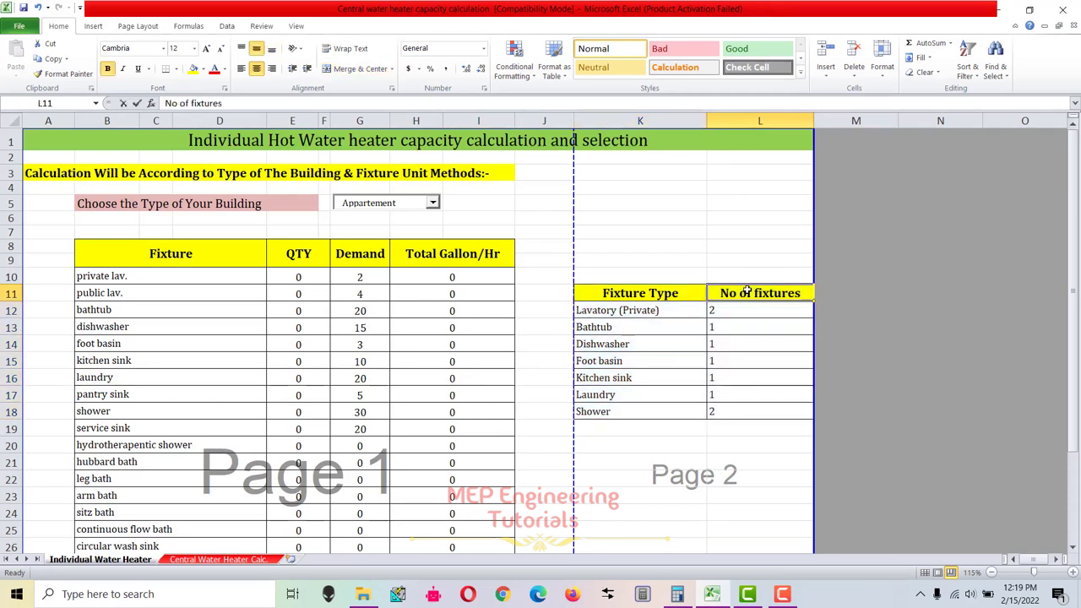
click(651, 312)
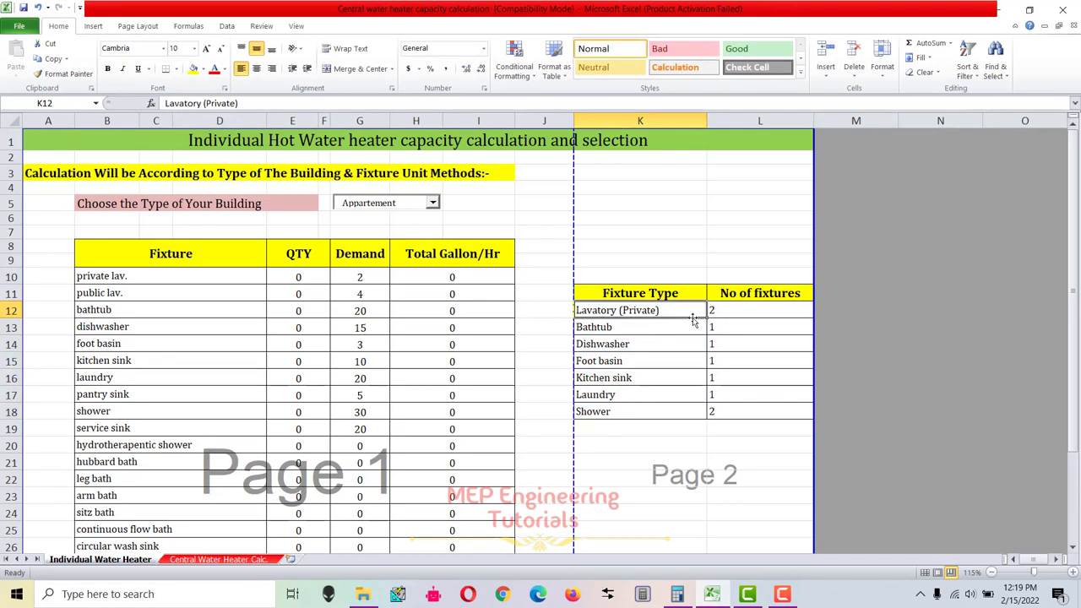
click(724, 314)
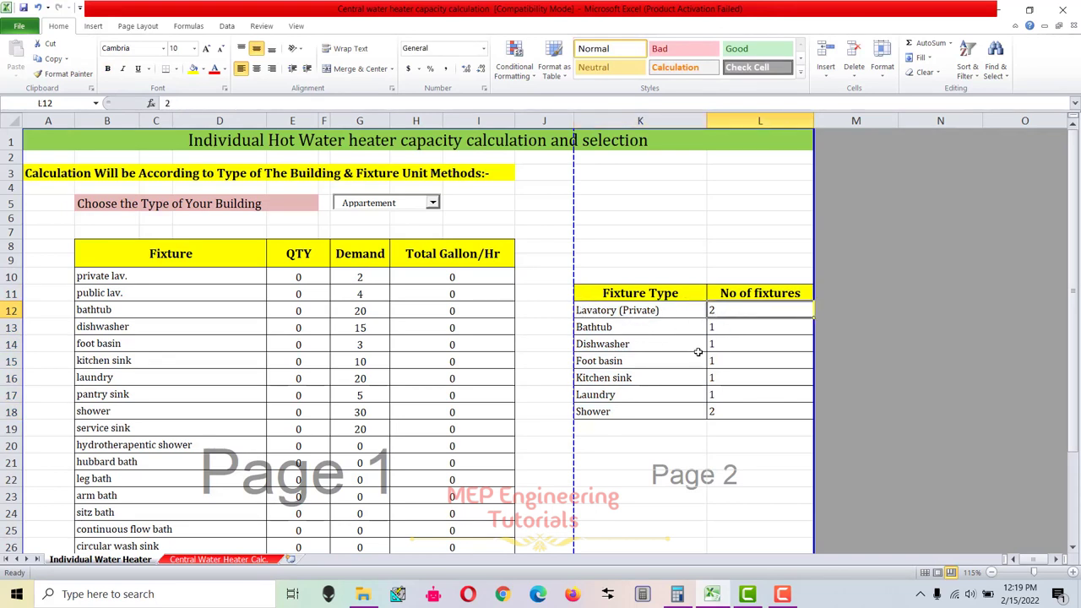
click(633, 327)
click(723, 332)
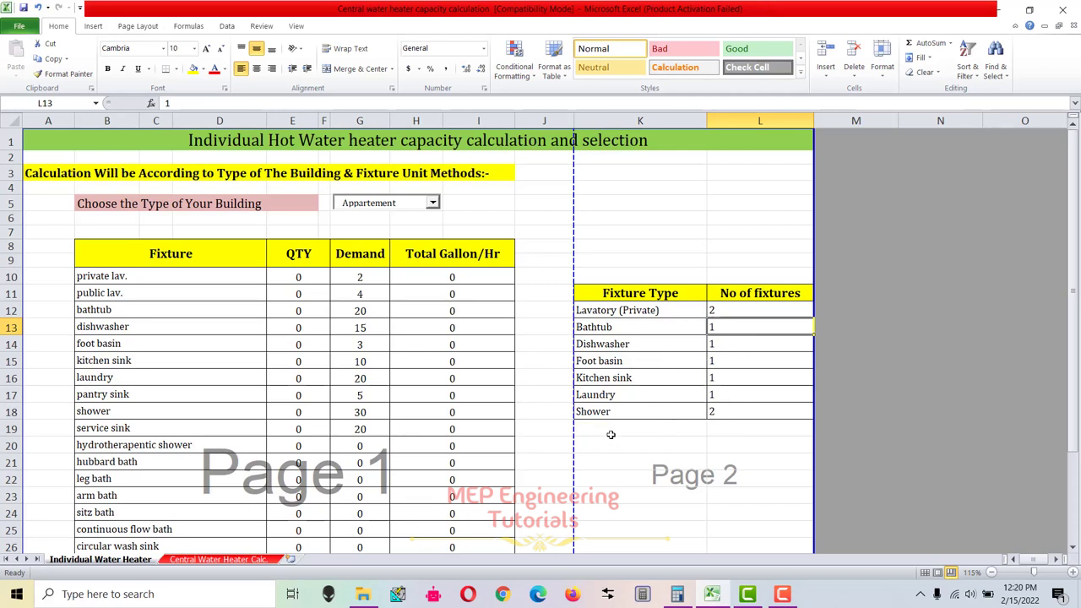
Set the private lav. quantity to 2 in the fixture table.
click(302, 279)
click(301, 327)
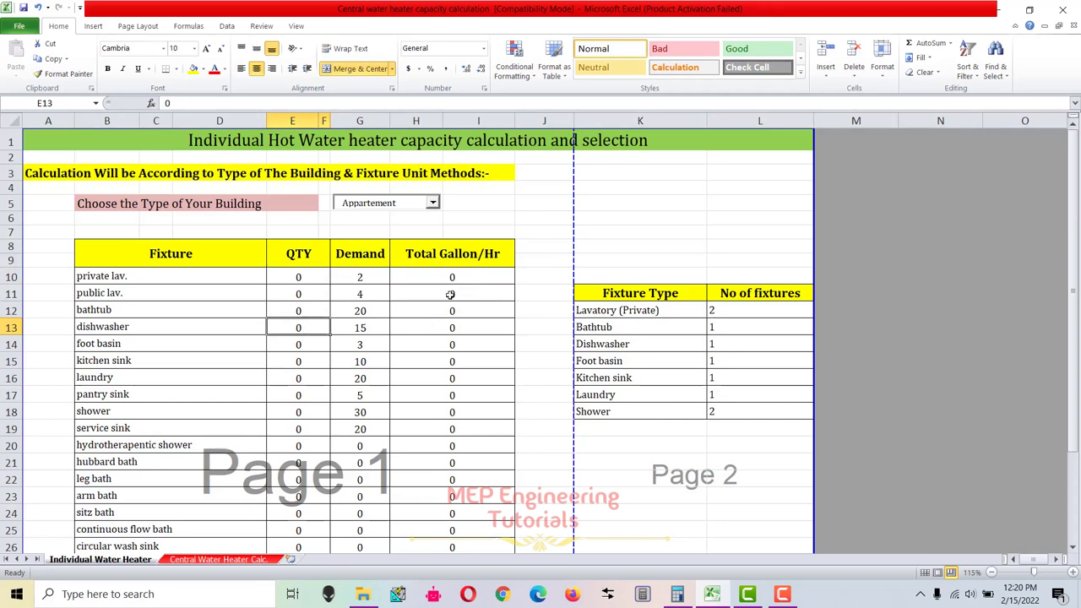
double_click(301, 278)
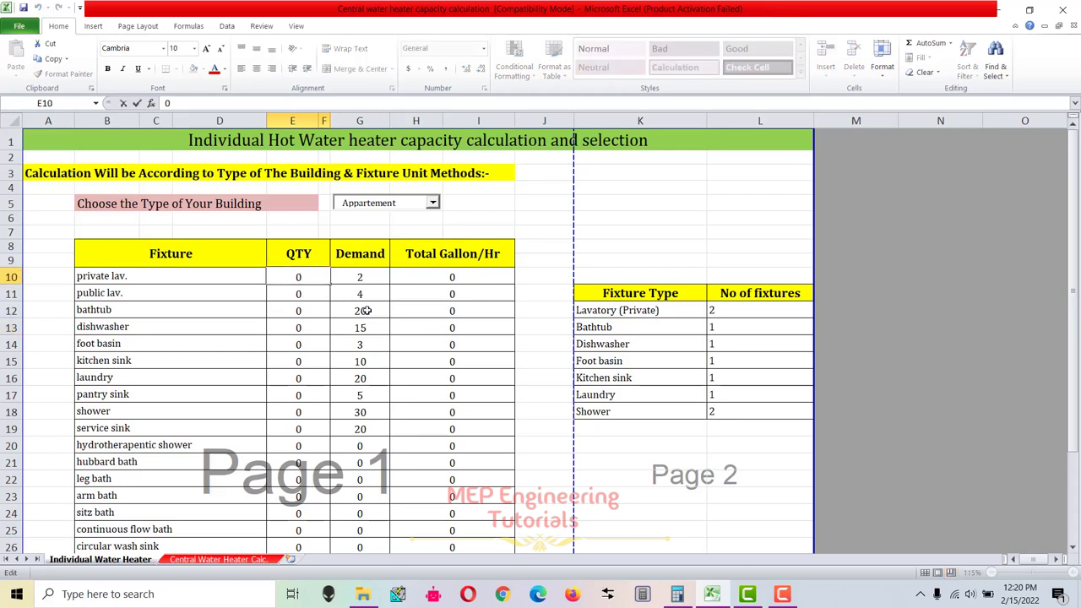
key(BackSpace)
text(2)
key(Return)
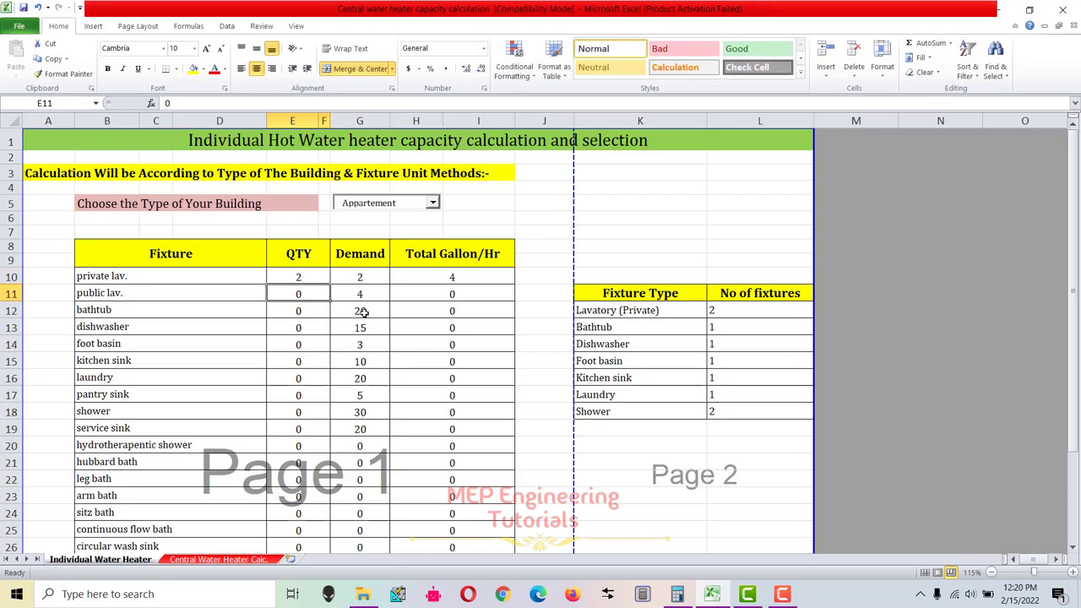
Enter a quantity of 1 each for the bathtub, dishwasher and foot basin.
key(Down)
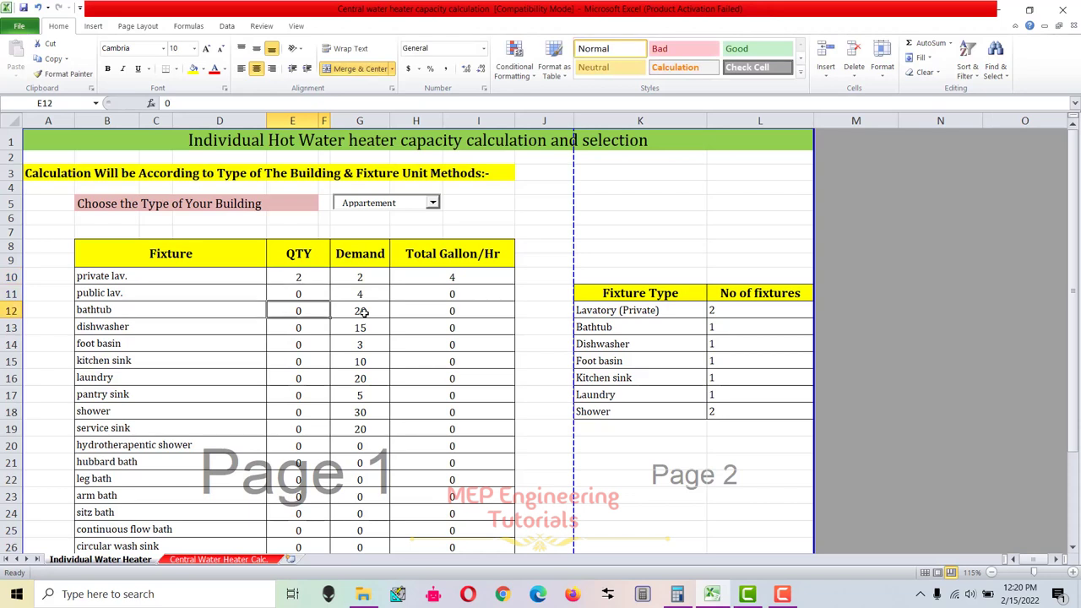
text(1)
key(Return)
text(1)
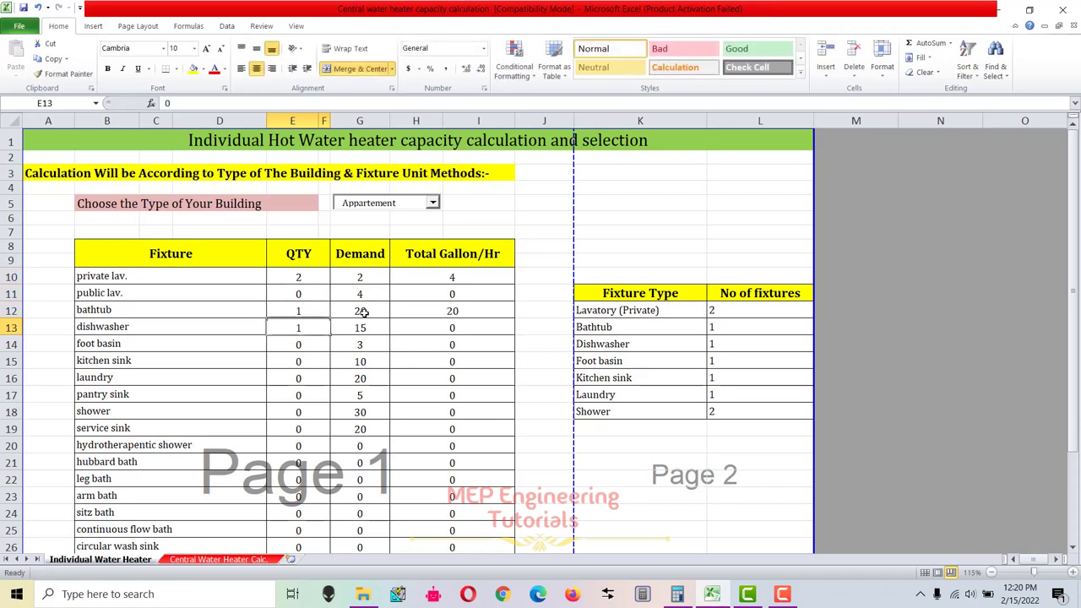
key(Return)
text(1)
key(Return)
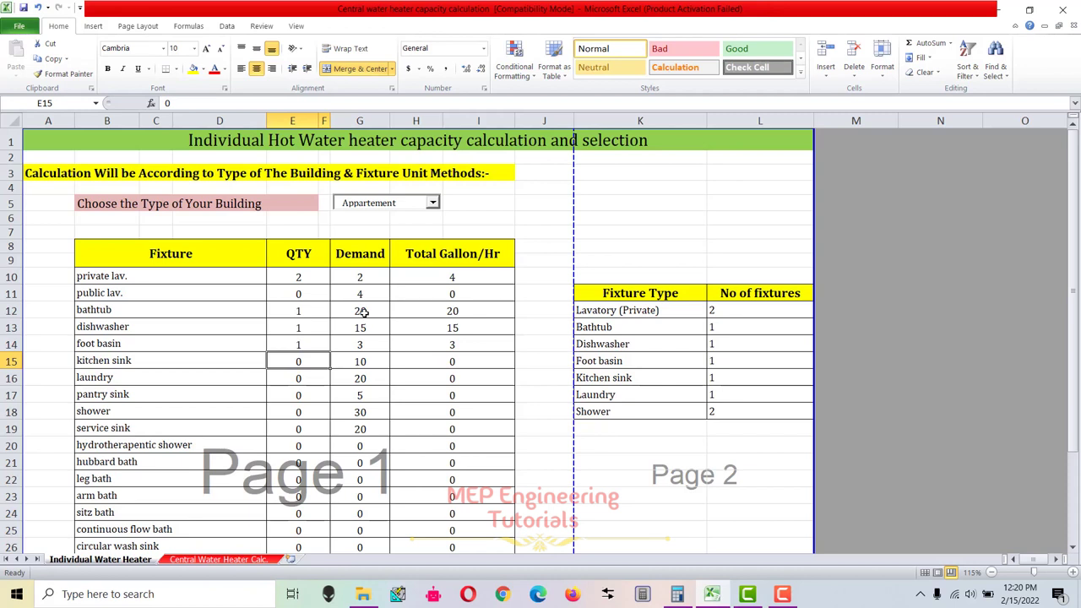
Enter quantities of 1 for the kitchen sink, 1 for the laundry and 2 for the shower, leaving the pantry sink unchanged.
text(1)
key(Return)
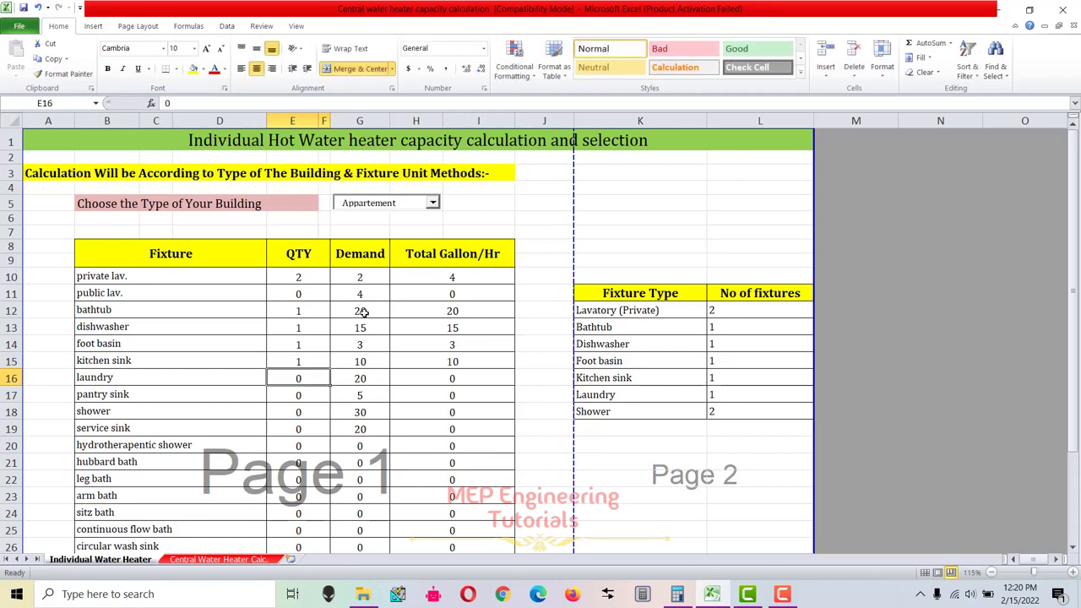
text(1)
key(Return)
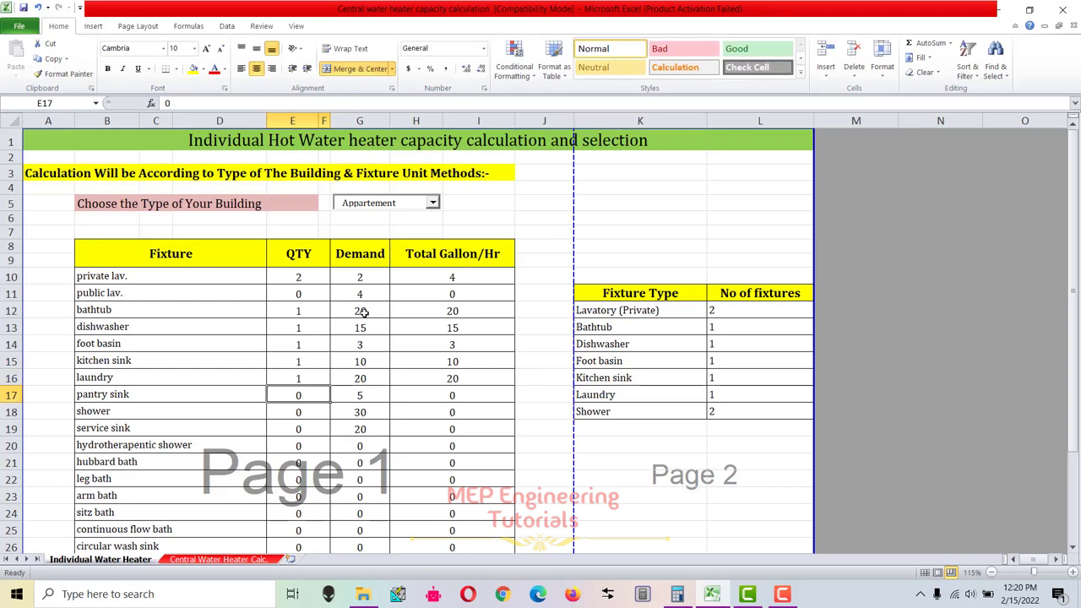
key(Return)
text(2)
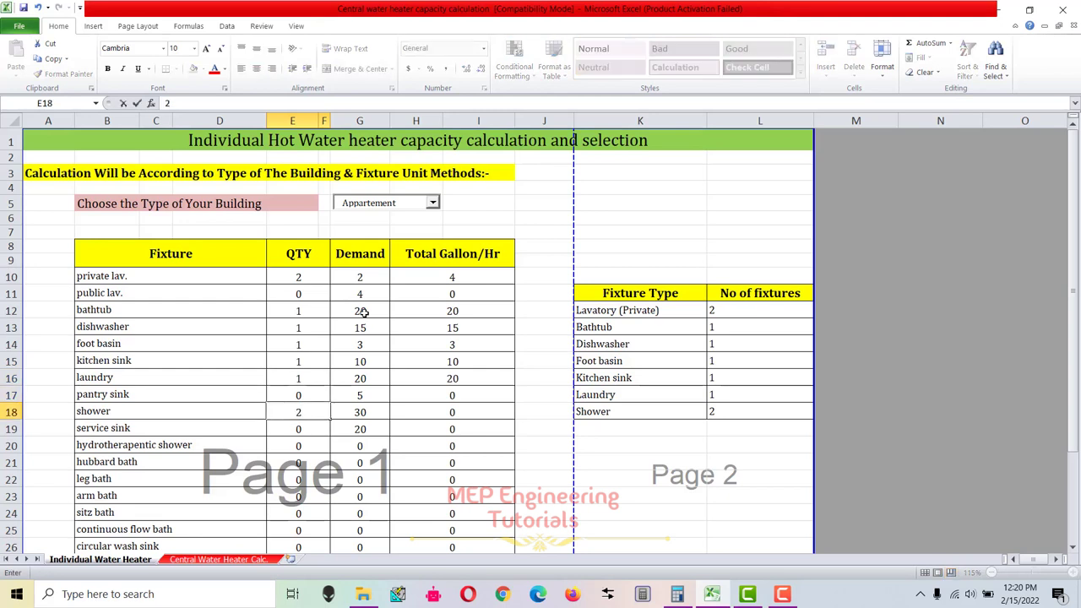
key(Tab)
key(Tab)
Examine the Total Gallon/Hr column and the sum formula in the cell beneath it without changing the formula.
scroll(338, 309, down, 1)
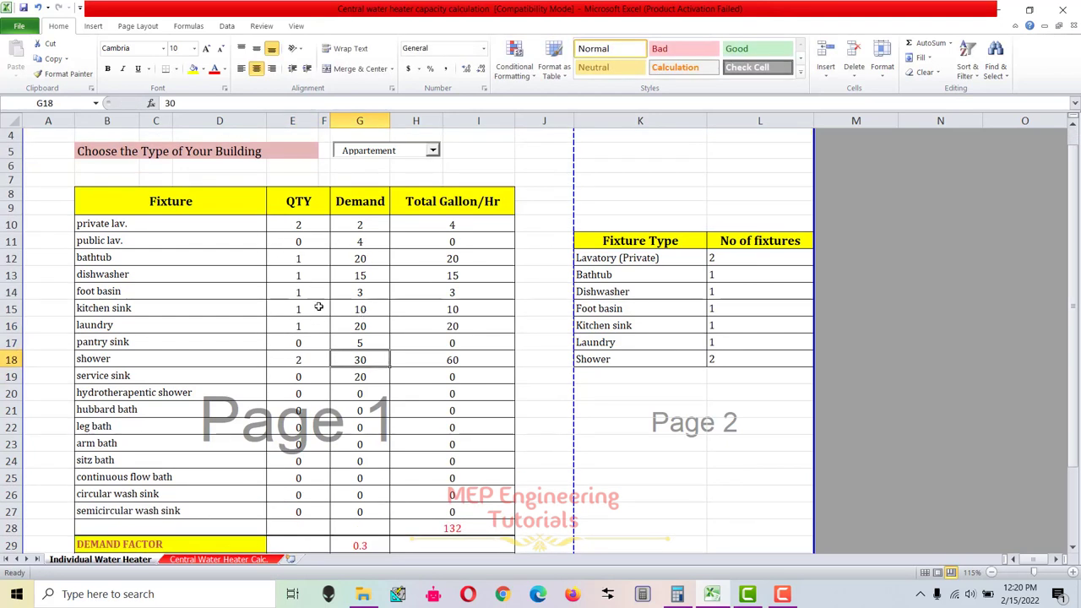
scroll(318, 306, down, 1)
drag(456, 161, 456, 468)
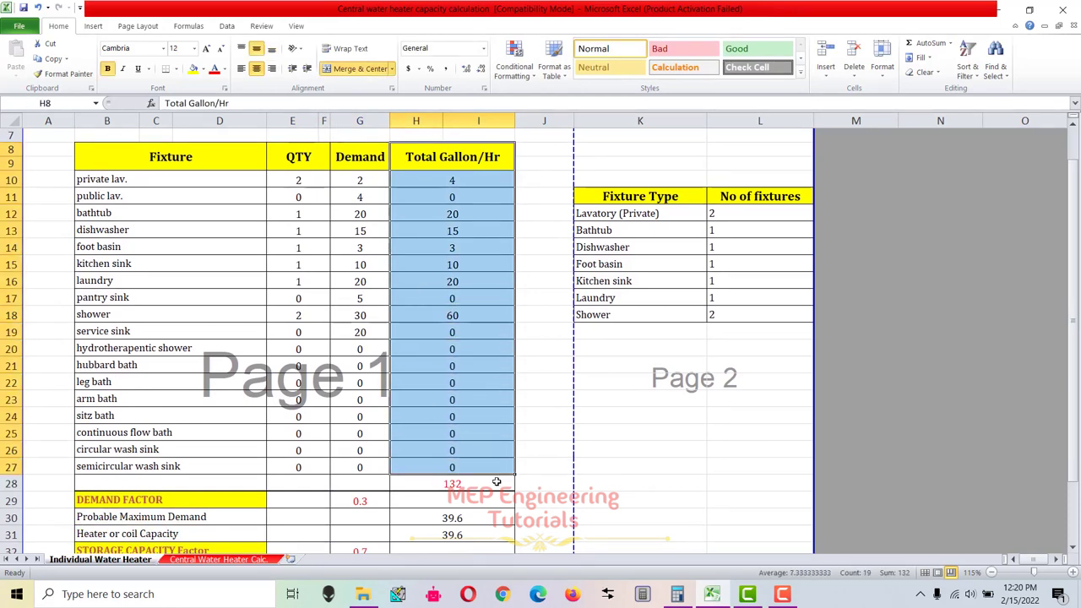
double_click(482, 482)
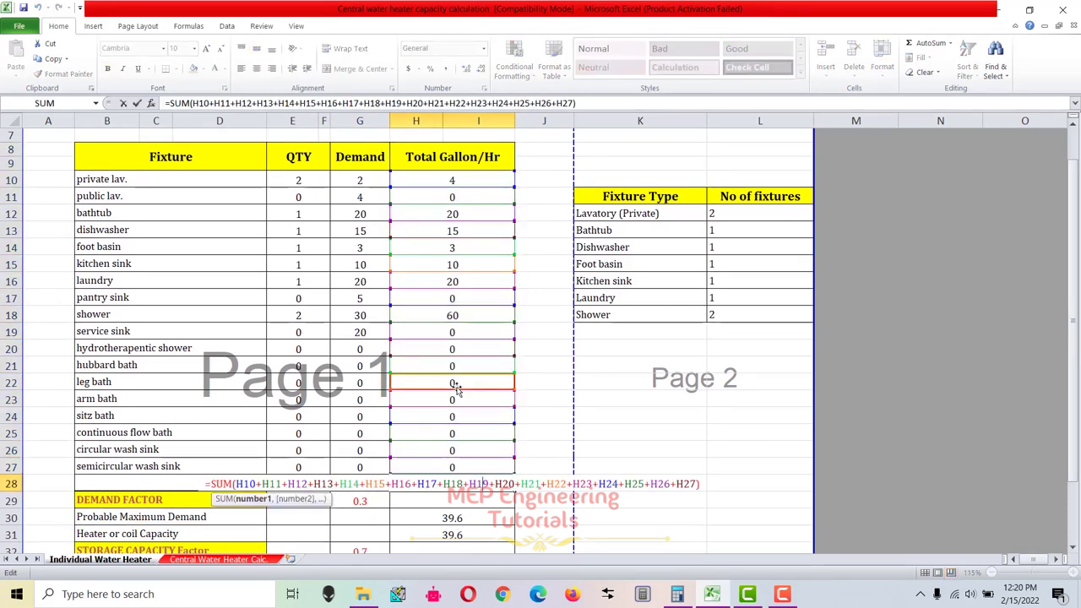
key(Escape)
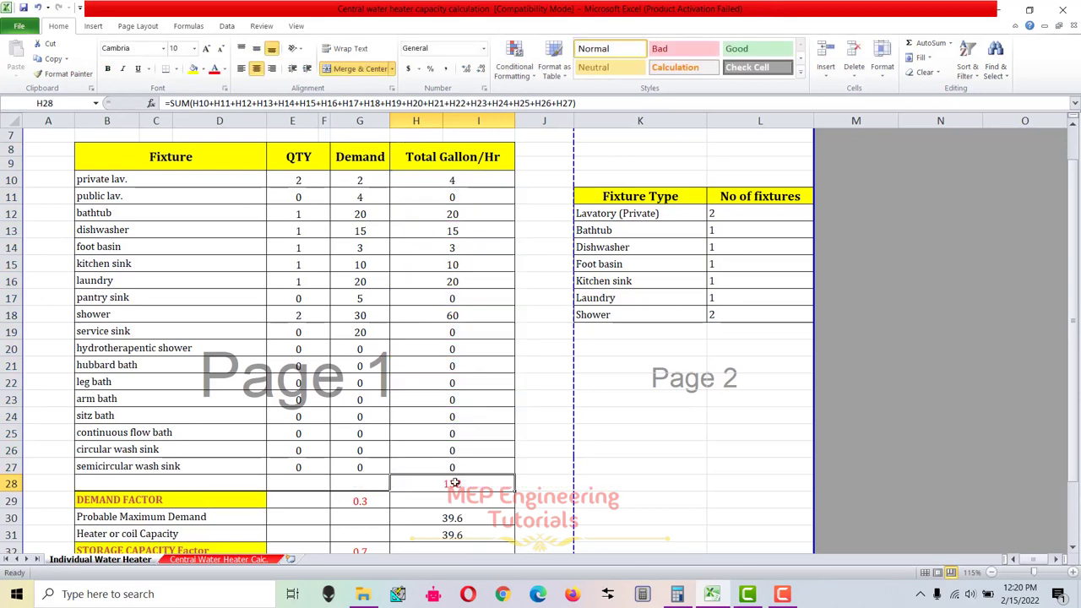
Review the demand factor row together with the selected building type it depends on.
scroll(479, 491, down, 1)
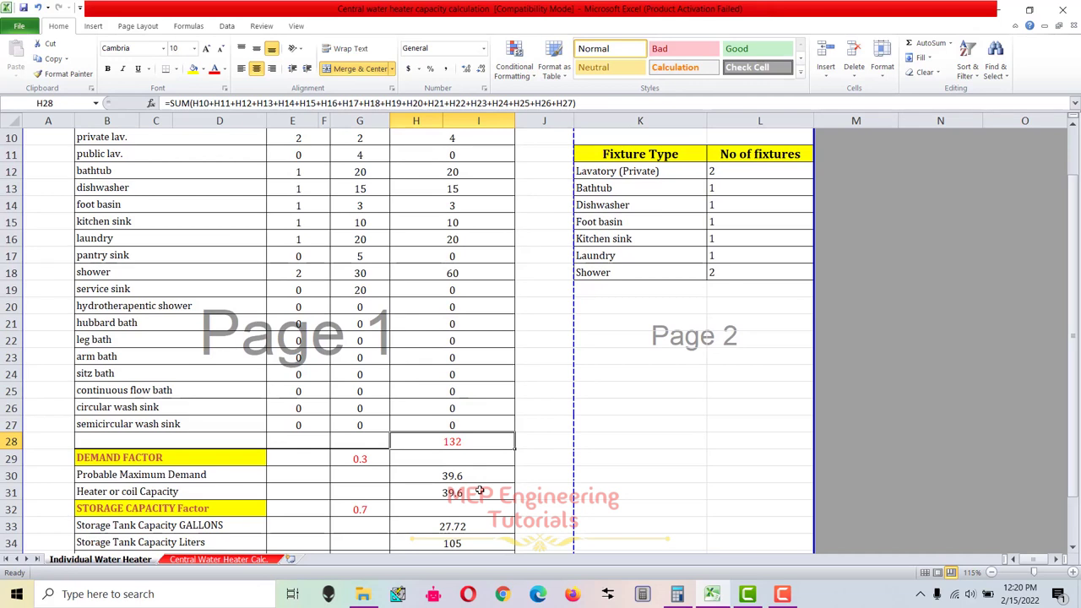
scroll(479, 490, up, 1)
scroll(469, 490, down, 1)
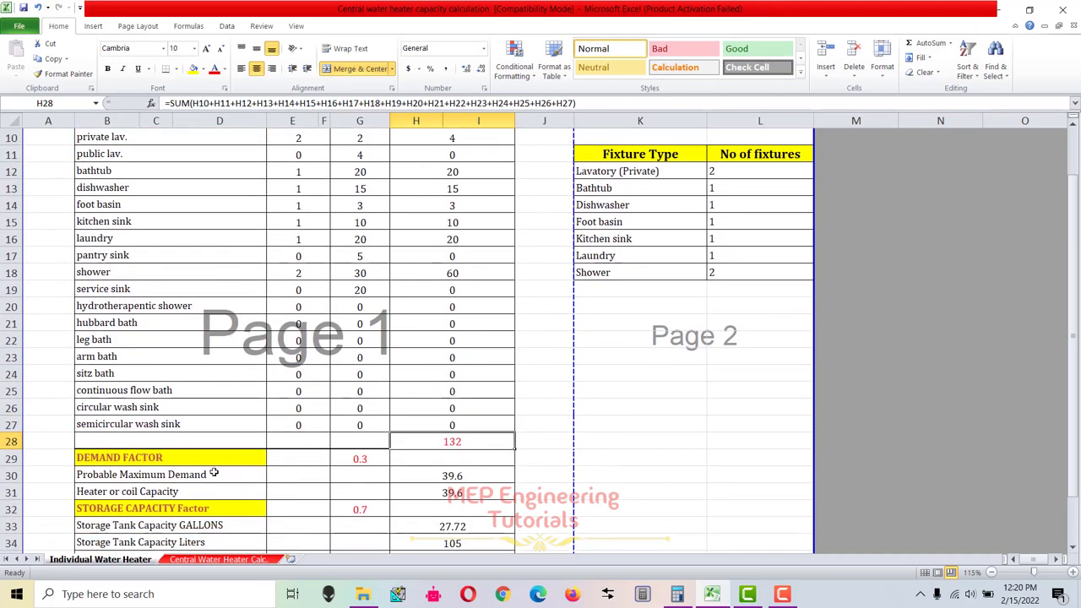
drag(157, 459, 473, 458)
click(387, 460)
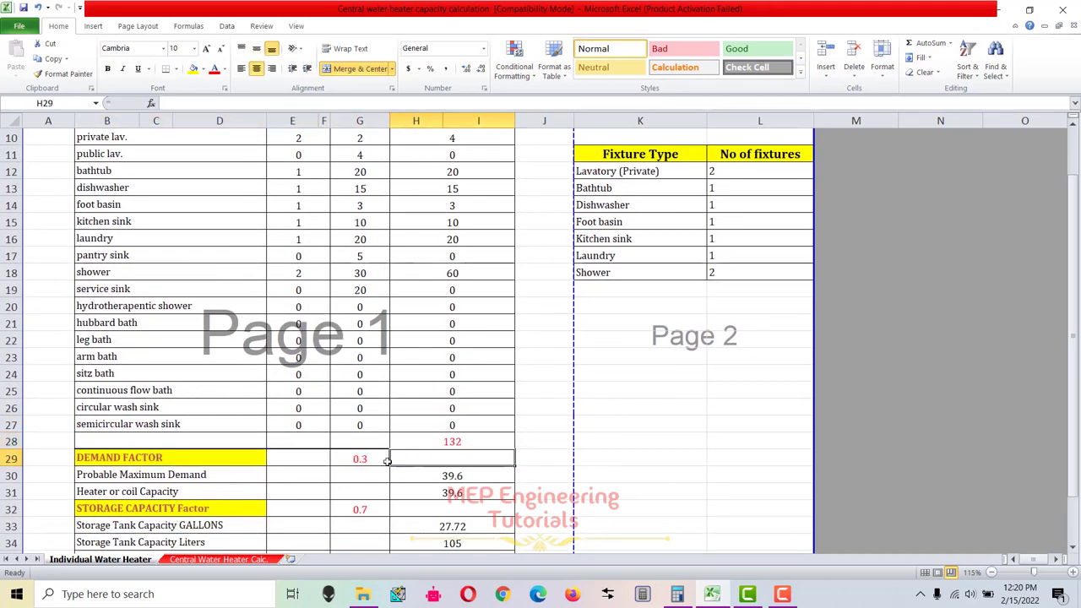
drag(211, 462, 461, 458)
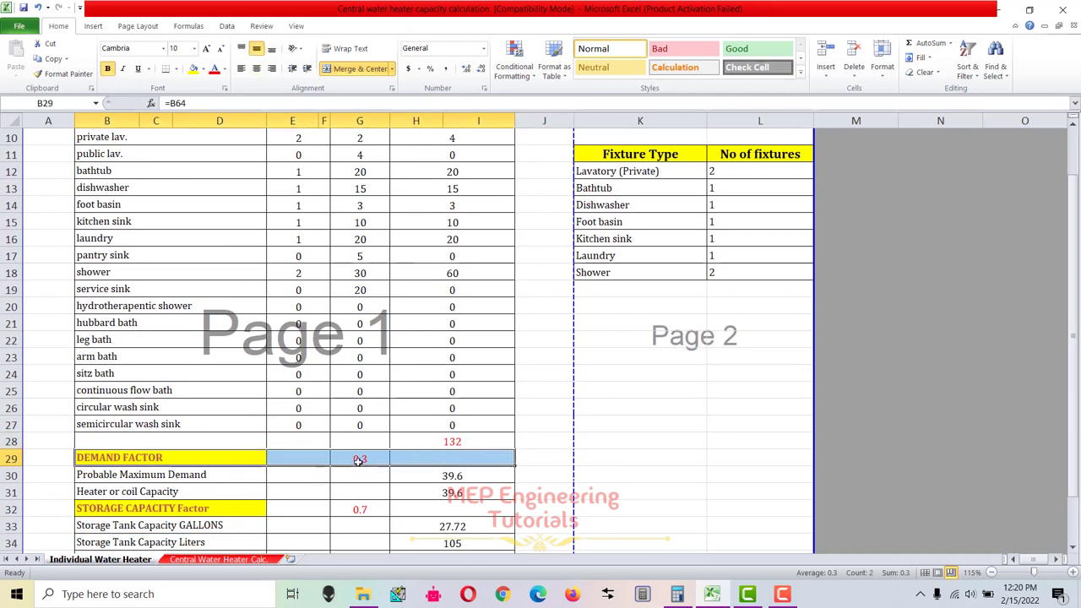
scroll(364, 477, up, 3)
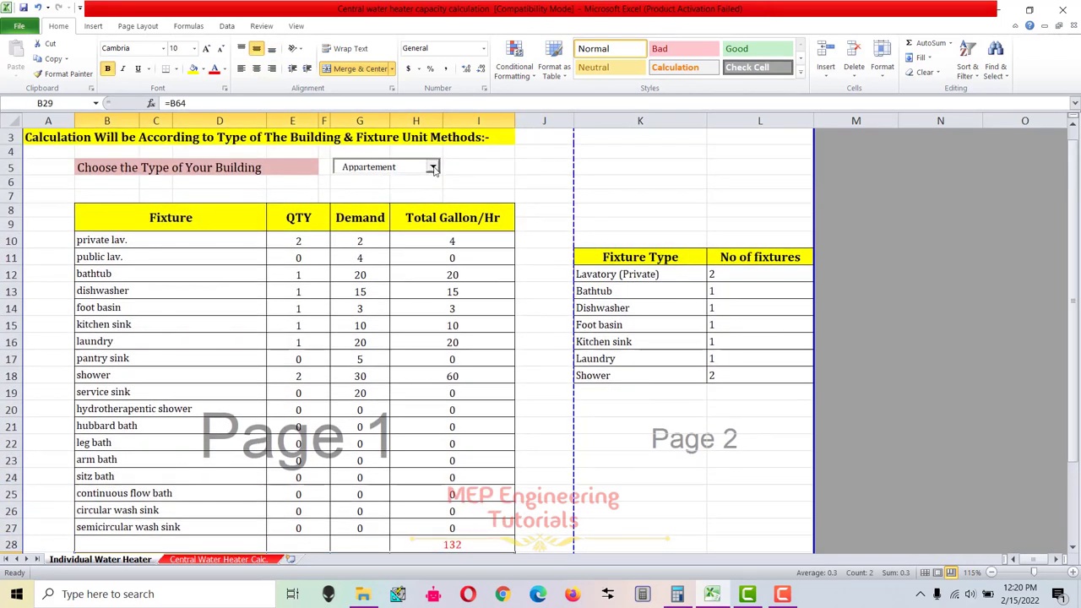
scroll(419, 423, down, 2)
scroll(419, 422, up, 2)
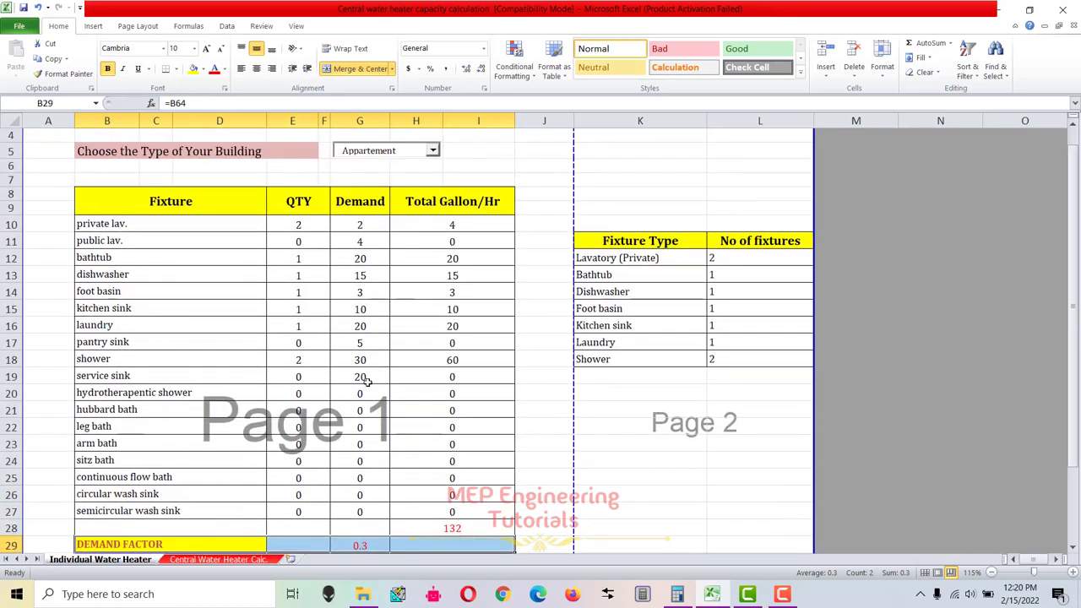
scroll(368, 381, down, 2)
click(361, 472)
scroll(465, 460, down, 1)
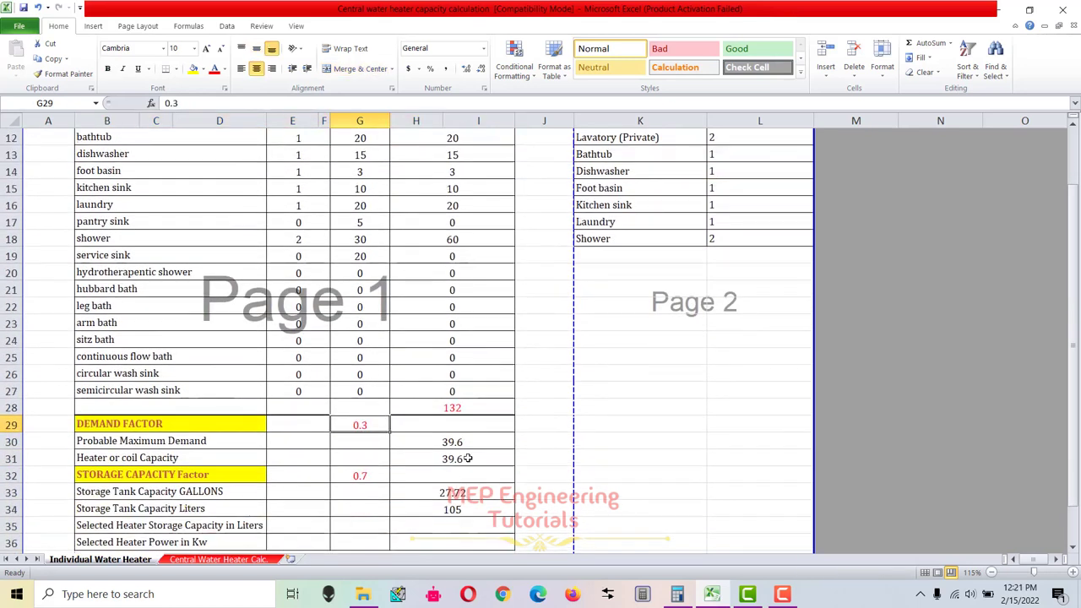
Inspect the Probable Maximum Demand formula and leave it without changes.
scroll(473, 422, up, 3)
scroll(462, 491, down, 2)
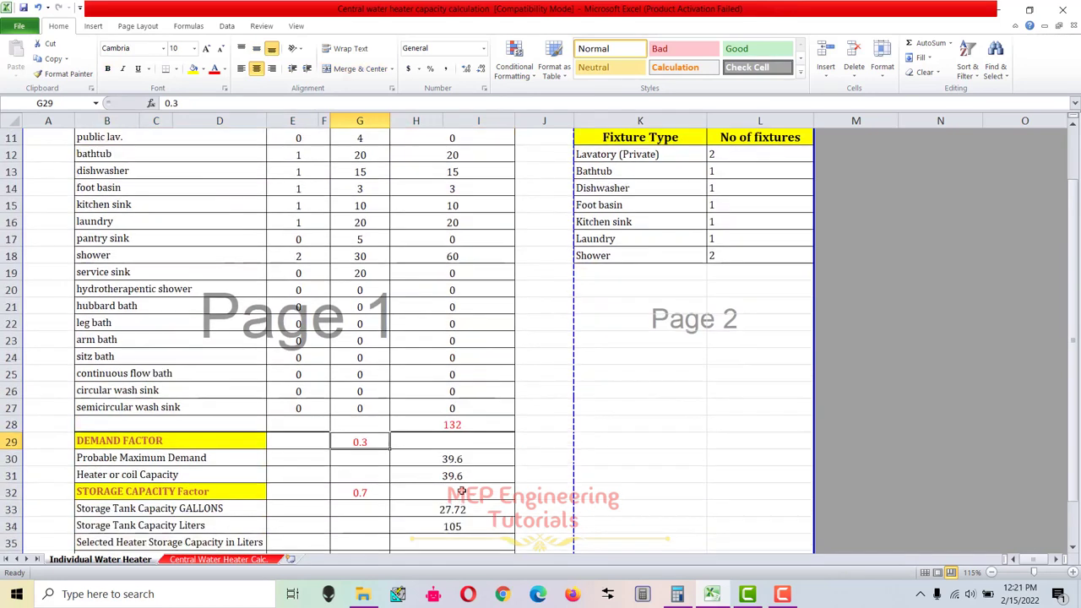
double_click(460, 459)
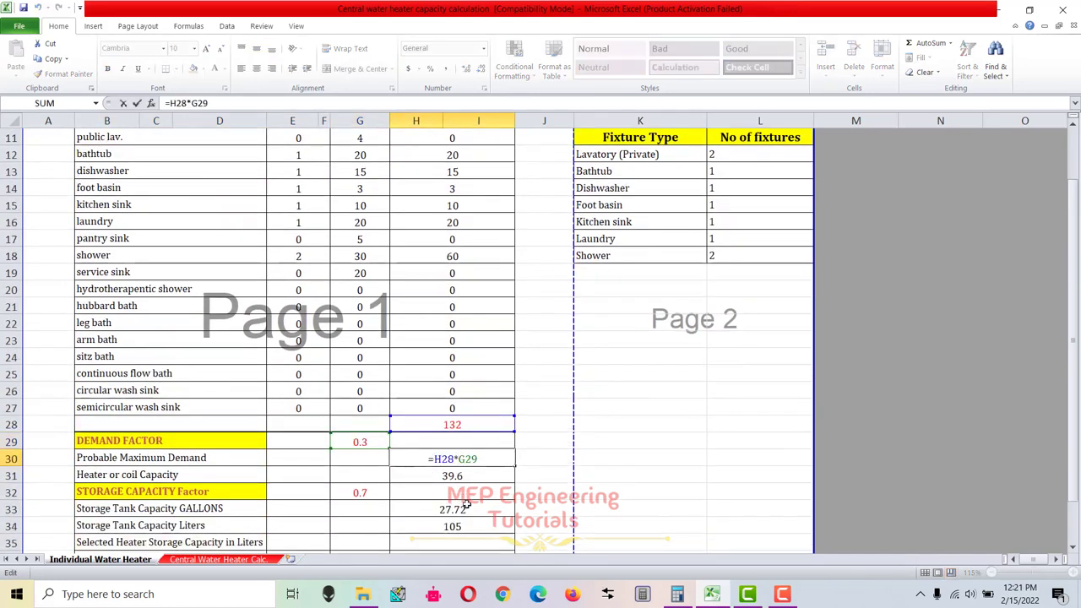
key(Escape)
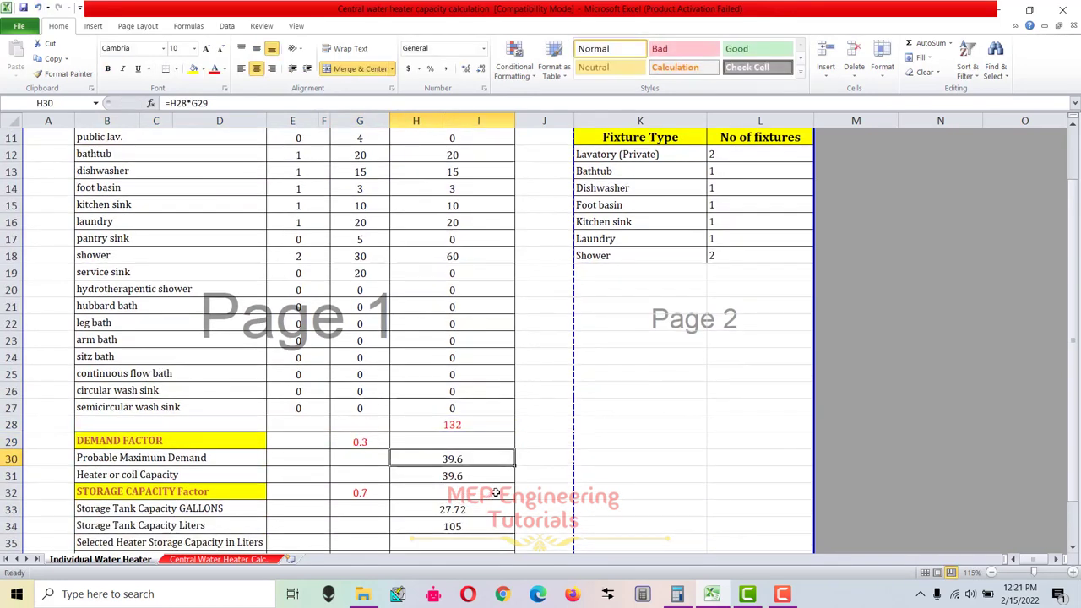
Set the Heater or coil Capacity equal to the Probable Maximum Demand with the formula =H30.
scroll(495, 492, down, 1)
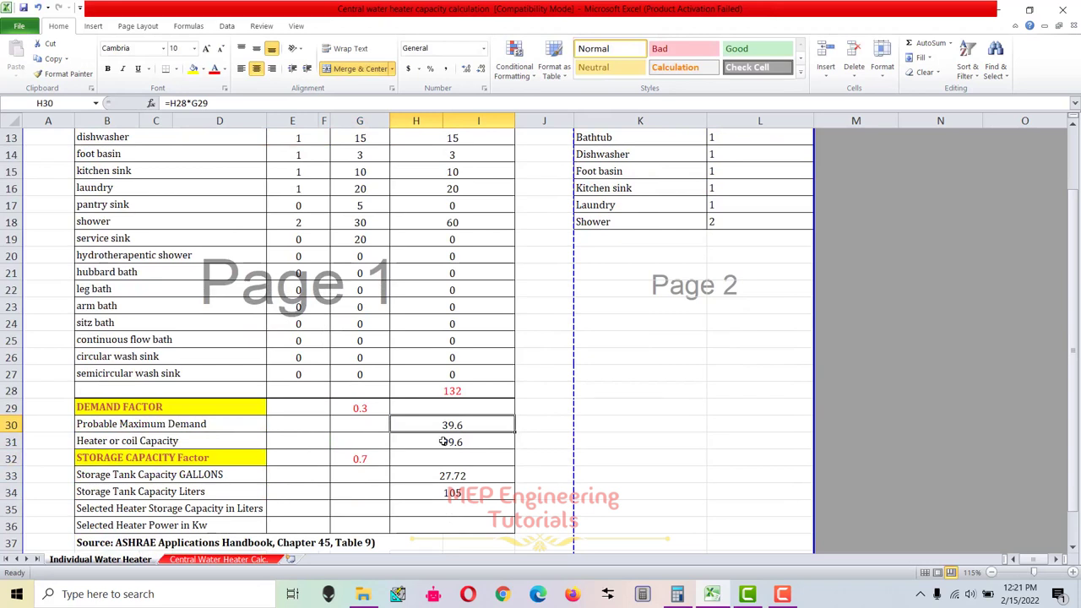
click(122, 436)
drag(295, 441, 447, 437)
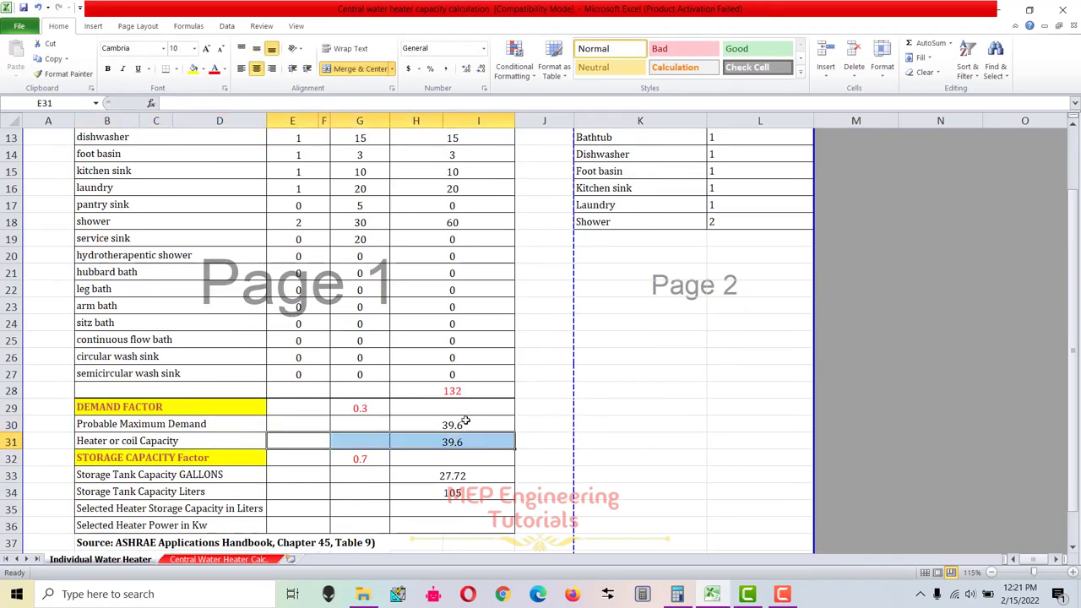
click(465, 440)
text(=)
click(465, 425)
key(ctrl+Return)
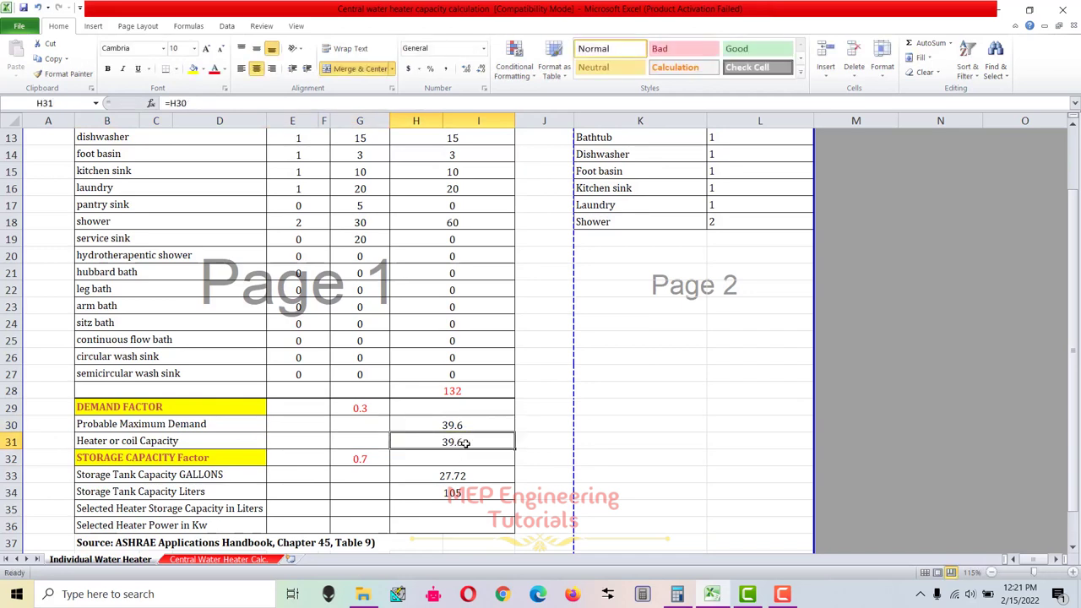
Review the Storage Capacity Factor row together with the selected building type it depends on.
scroll(464, 443, down, 1)
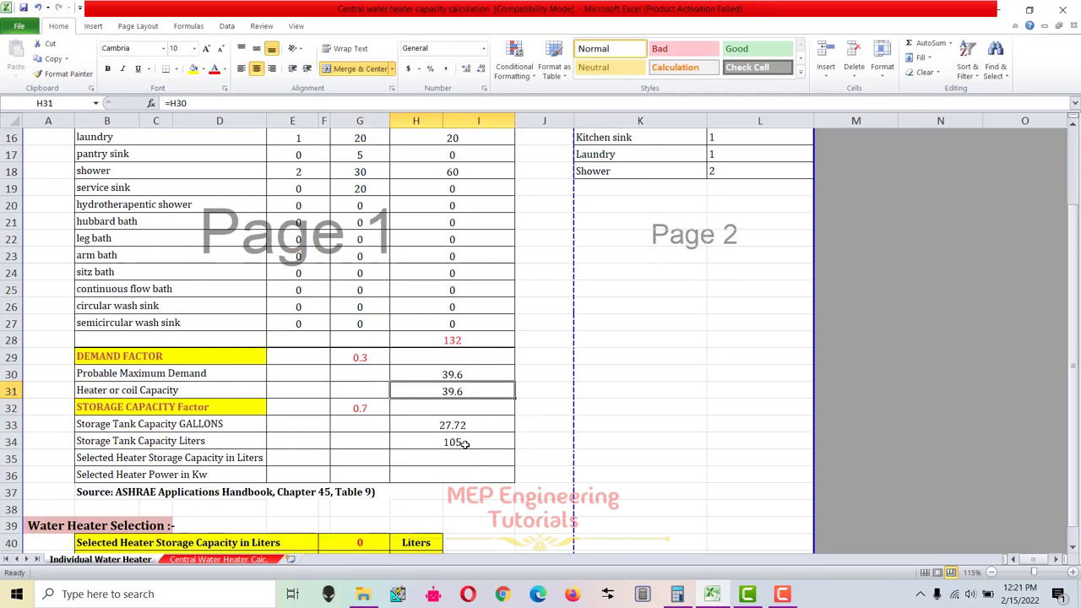
click(194, 408)
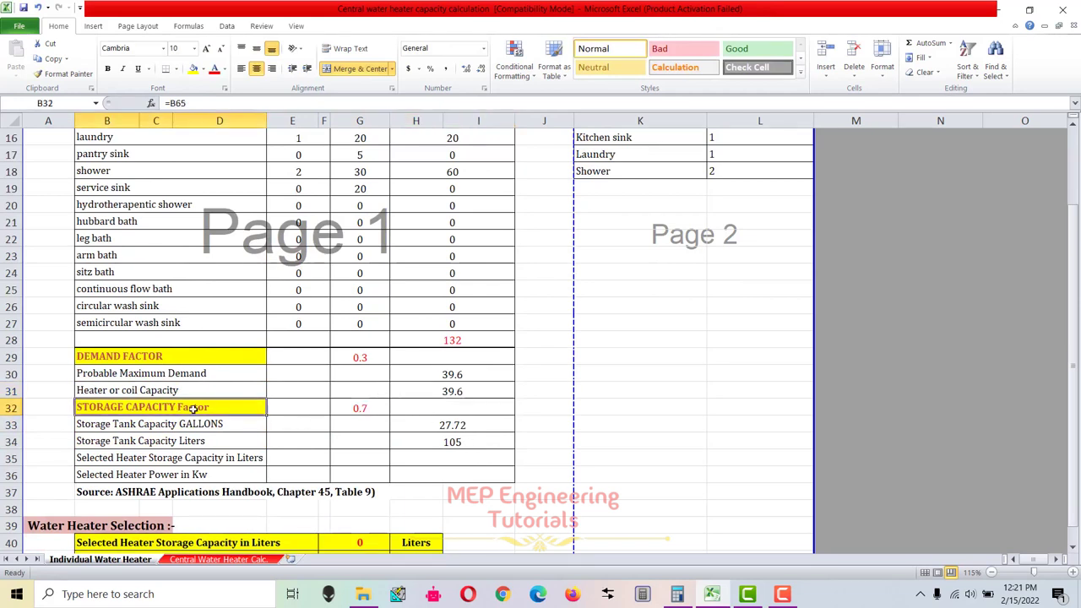
drag(193, 409, 410, 411)
click(410, 410)
scroll(411, 410, up, 5)
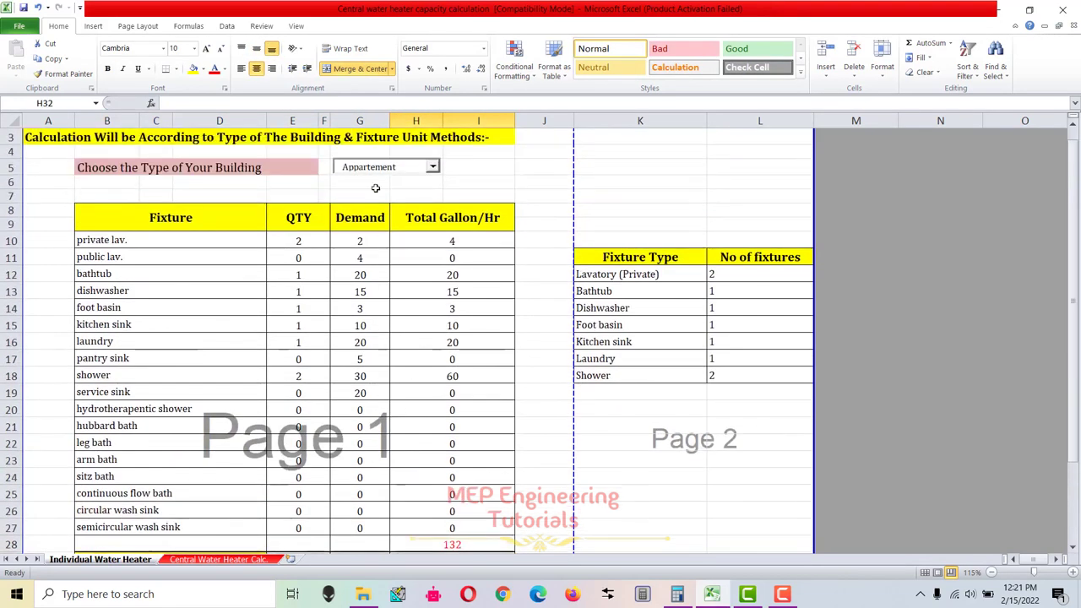
scroll(385, 169, down, 3)
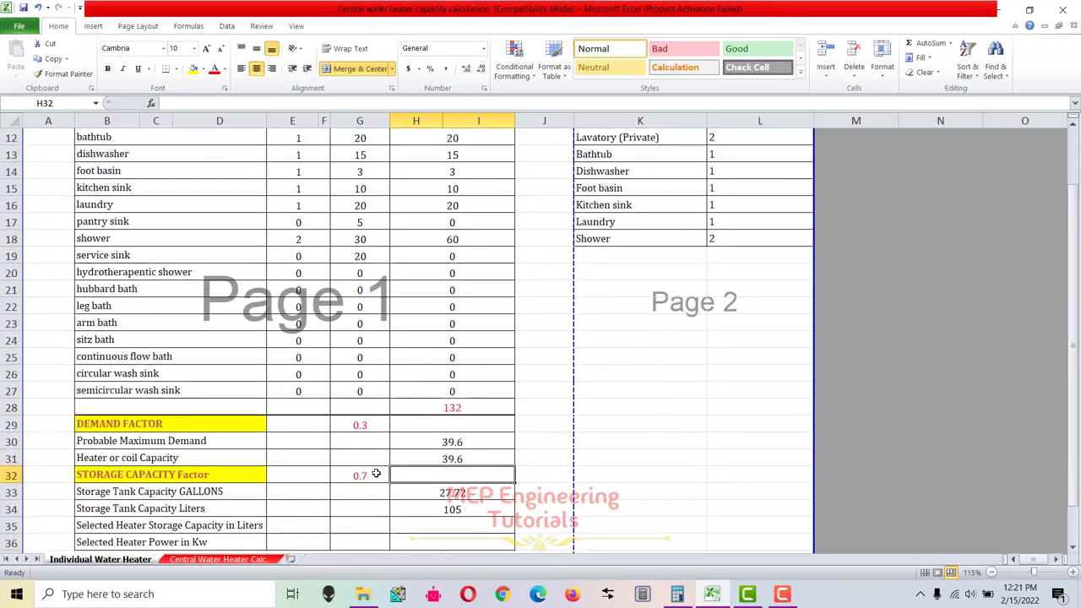
click(376, 474)
scroll(376, 498, down, 2)
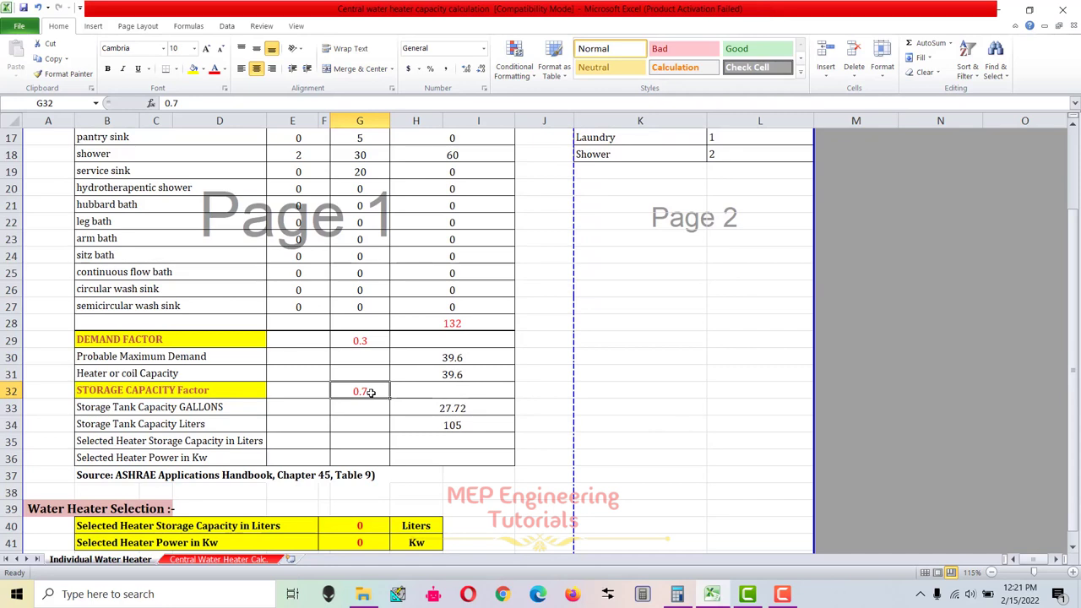
Inspect the formula behind Storage Tank Capacity in gallons and leave it without changes.
click(472, 406)
double_click(469, 408)
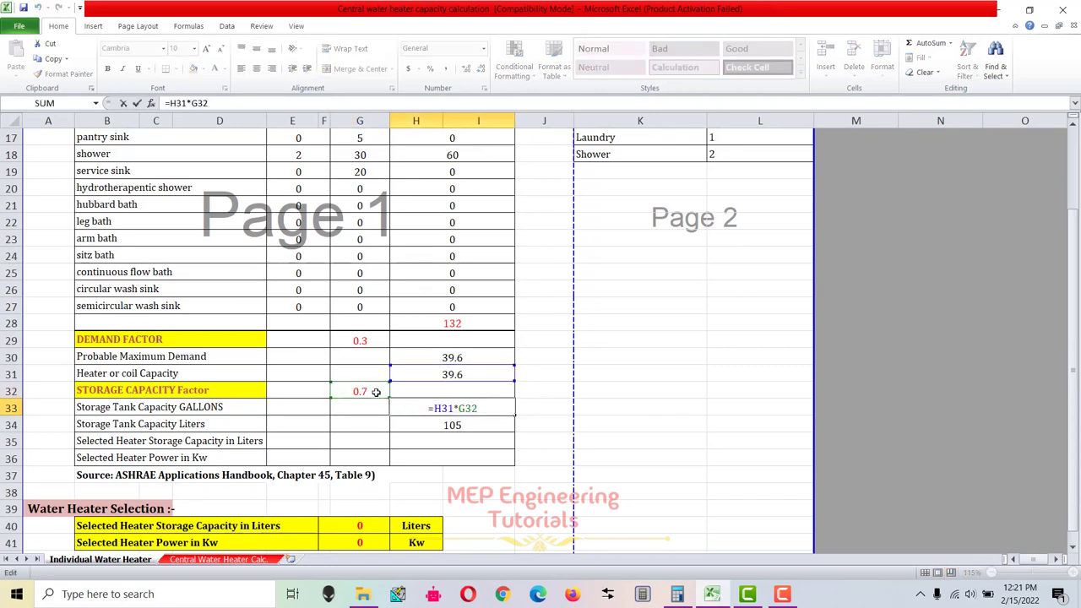
key(Escape)
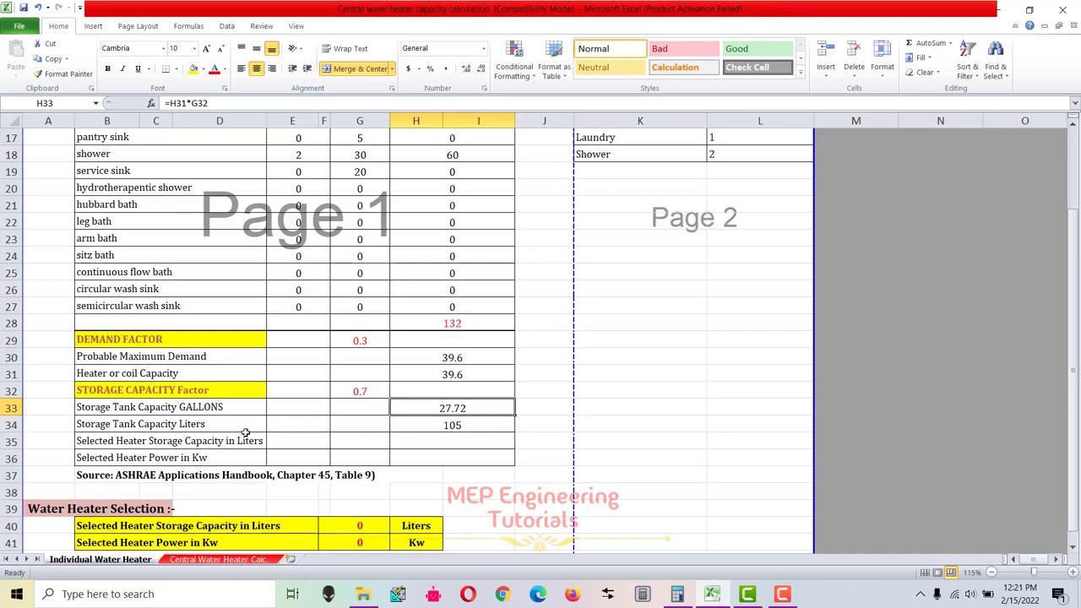
Inspect the rounding and unit conversion formula for Storage Tank Capacity in liters without changing it.
drag(181, 426, 454, 424)
double_click(453, 424)
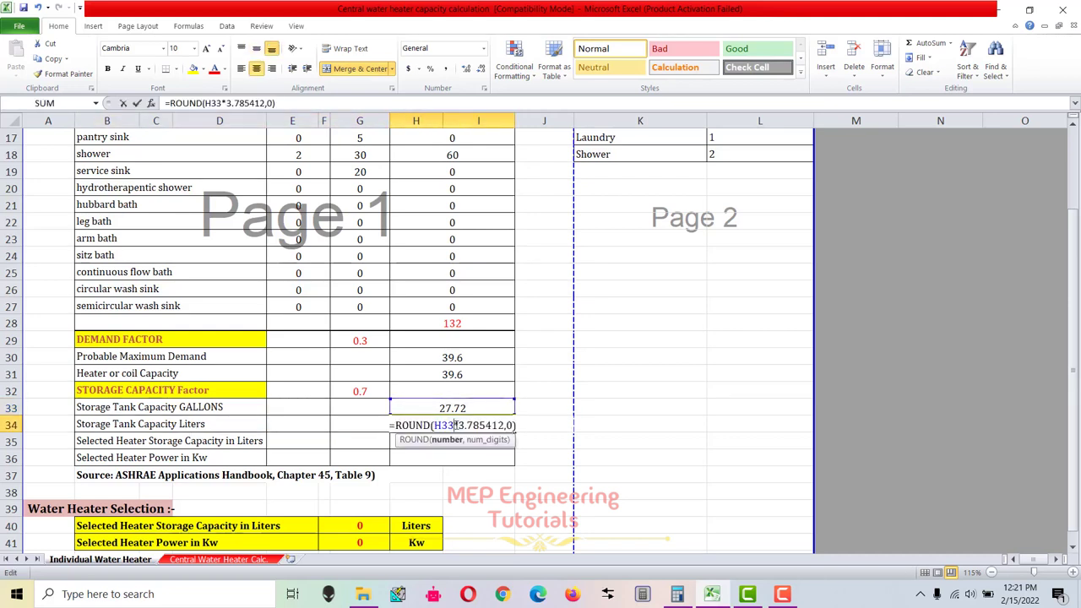
key(Escape)
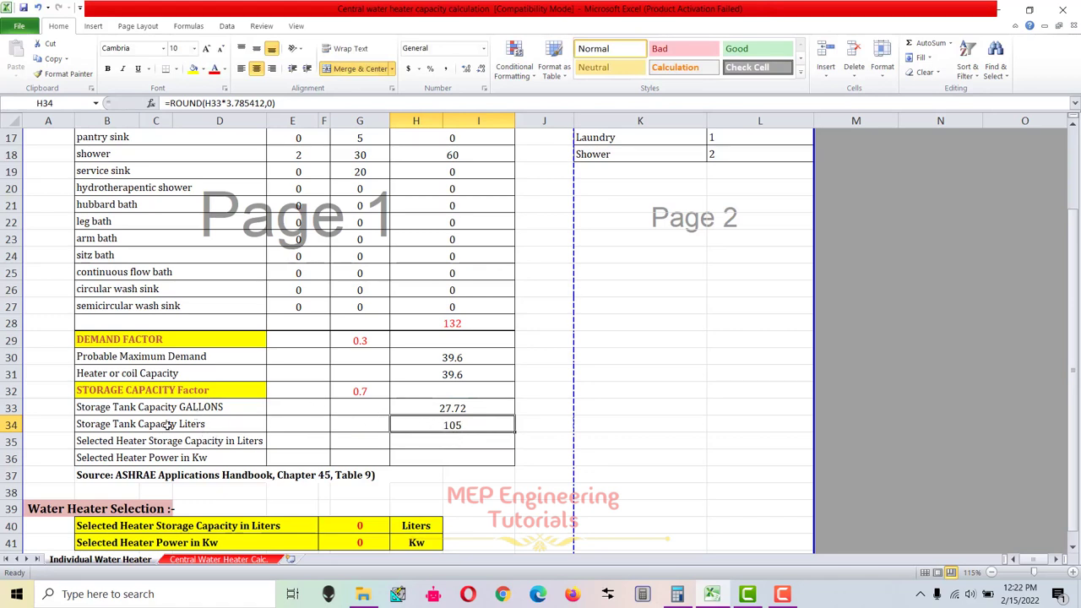
drag(168, 423, 408, 419)
click(408, 420)
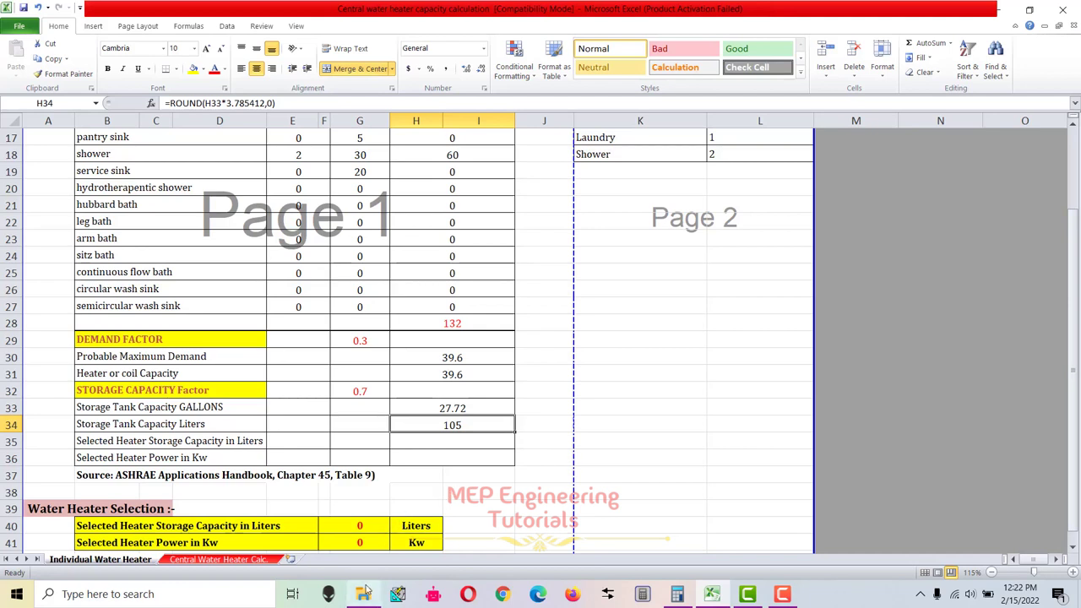
Open the Zenith Water Heater catalogue PDF and examine the enlarged technical table for horizontal wall/ceiling mount heaters.
mouse_move(365, 591)
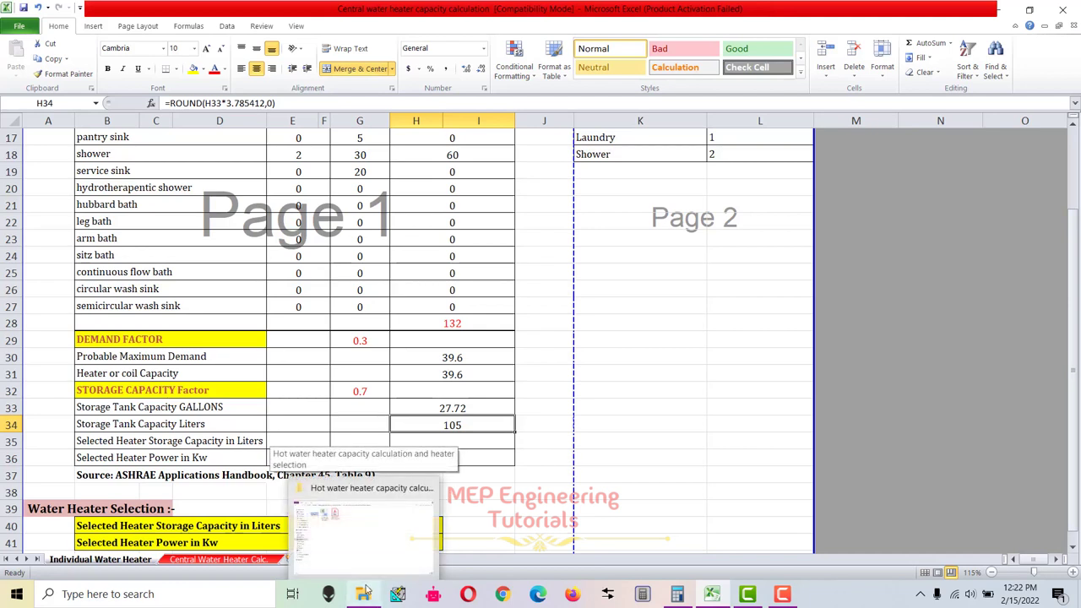
click(365, 591)
click(327, 145)
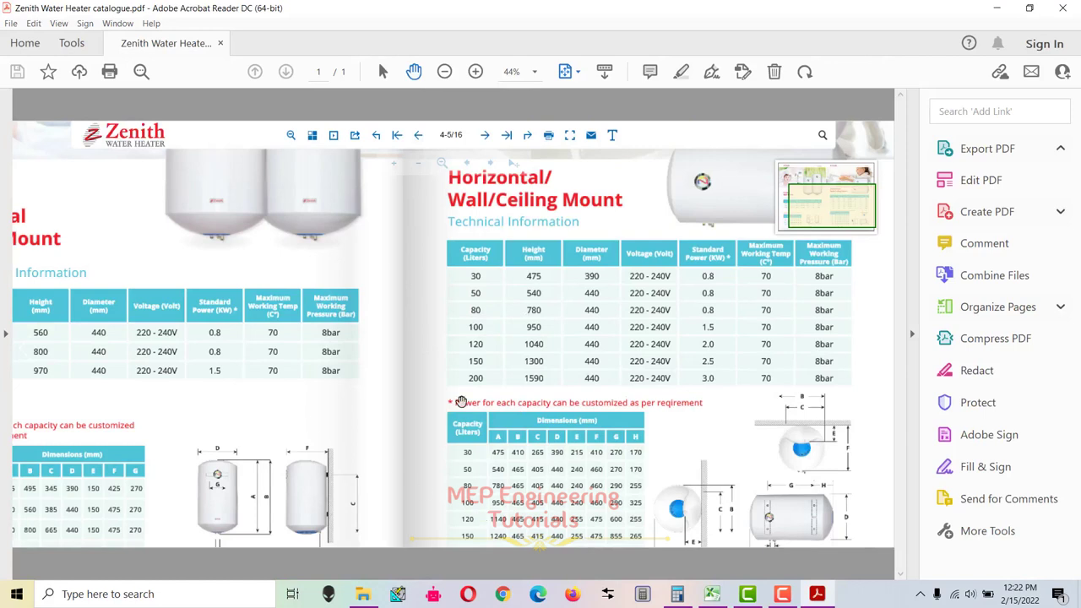
scroll(510, 386, up, 1)
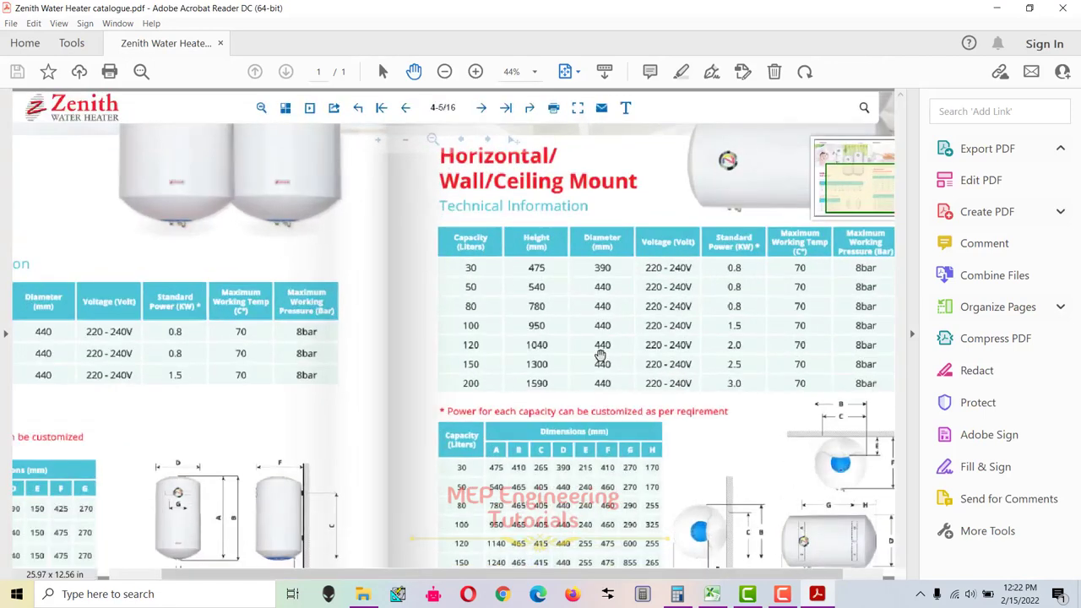
scroll(455, 393, down, 1)
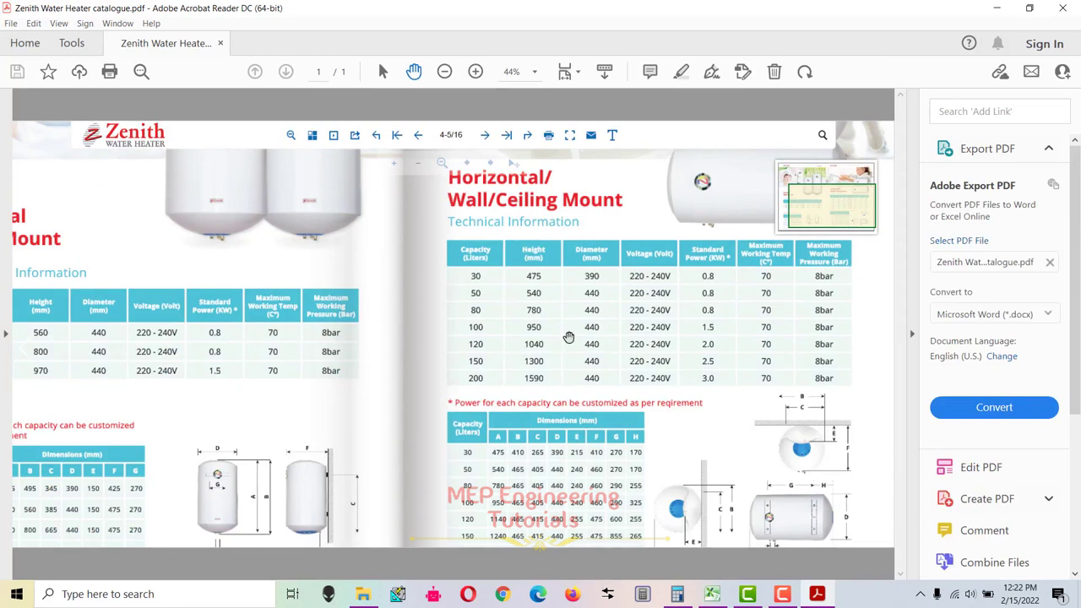
scroll(615, 338, up, 2)
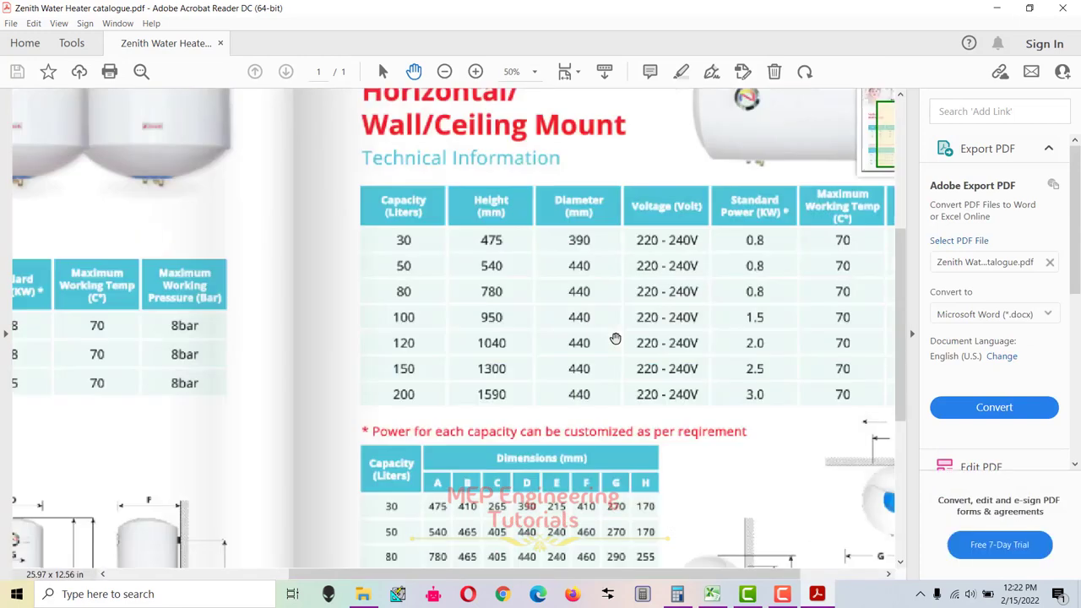
click(912, 334)
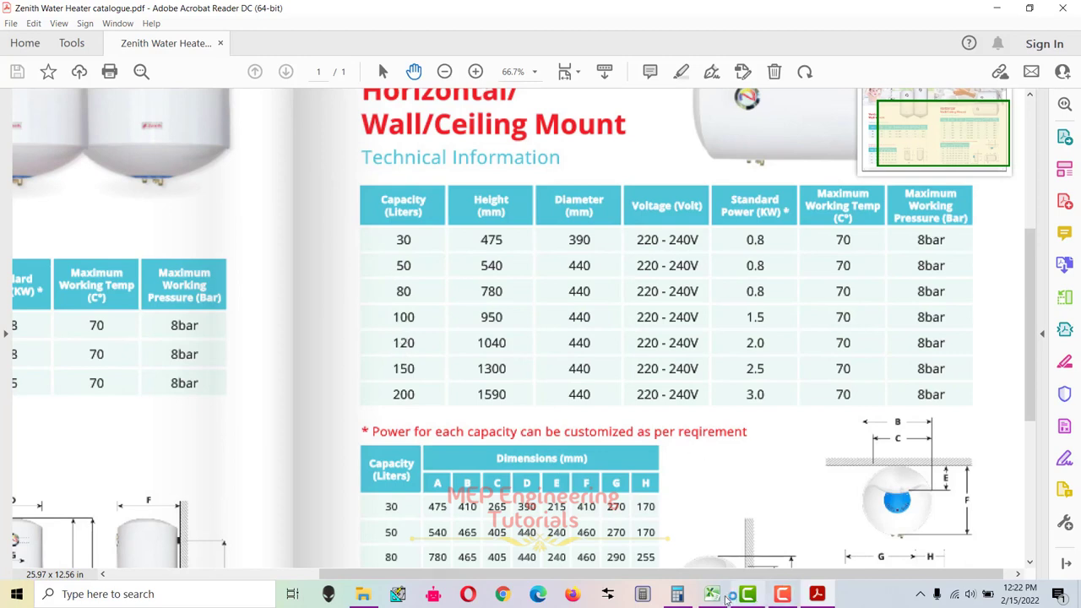
Compare the calculated Storage Tank Capacity in liters in Excel with the capacities and standard powers in the Zenith catalogue.
click(711, 593)
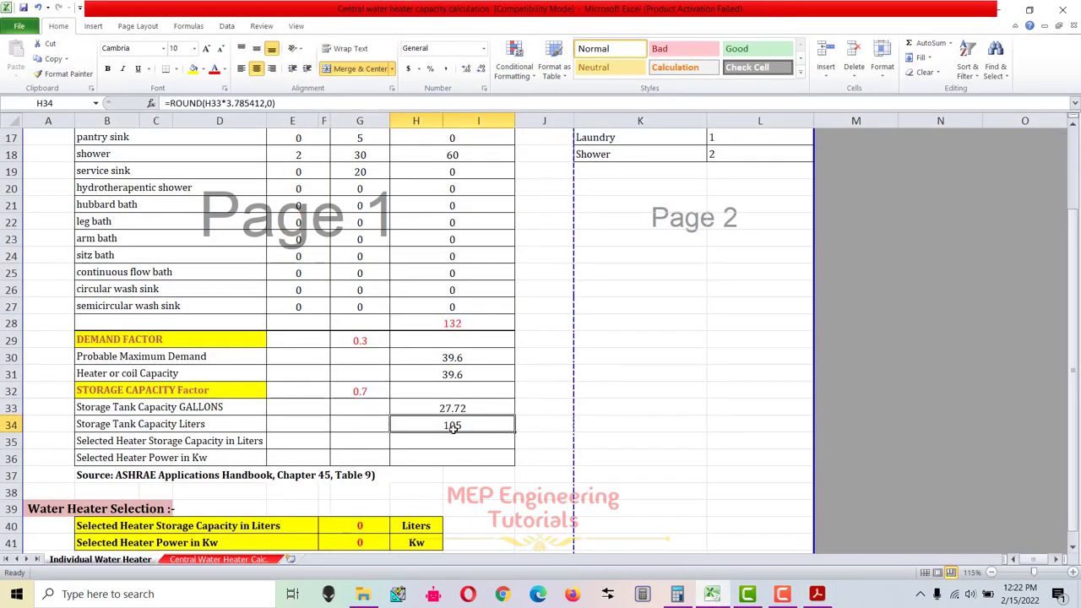
click(816, 594)
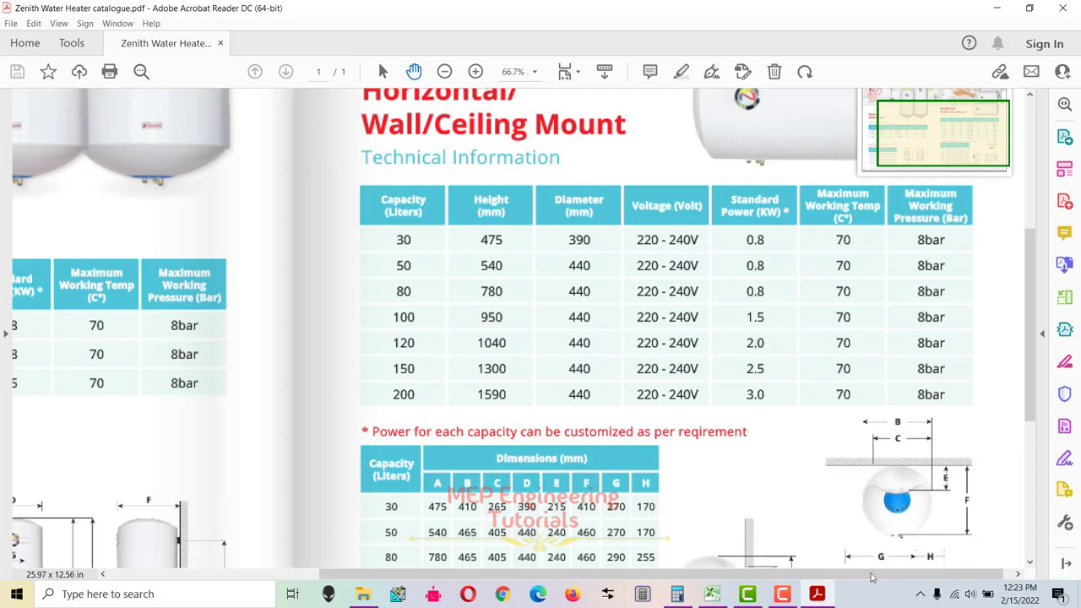
click(711, 593)
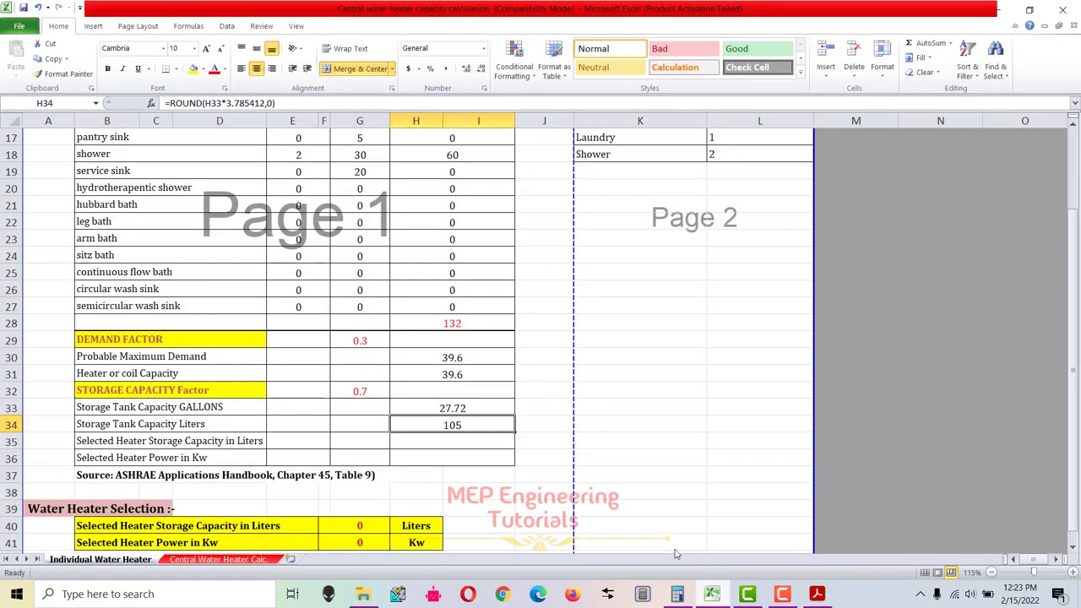
Enter 120 as the Selected Heater Storage Capacity in Liters and 2 as the Selected Heater Power in Kw.
click(441, 442)
scroll(504, 426, down, 1)
text(120)
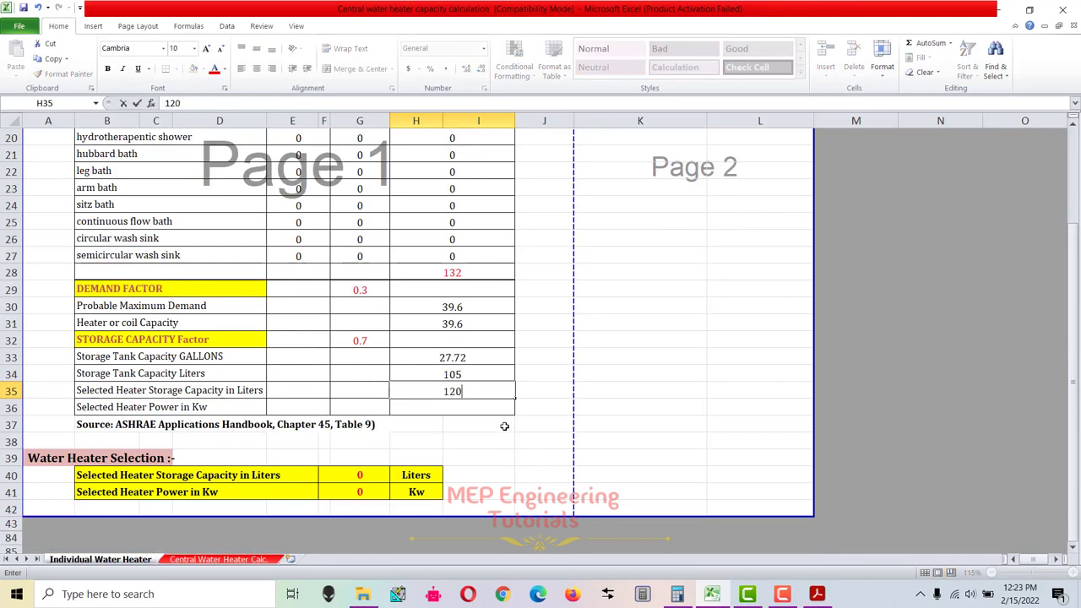
key(Return)
text(2)
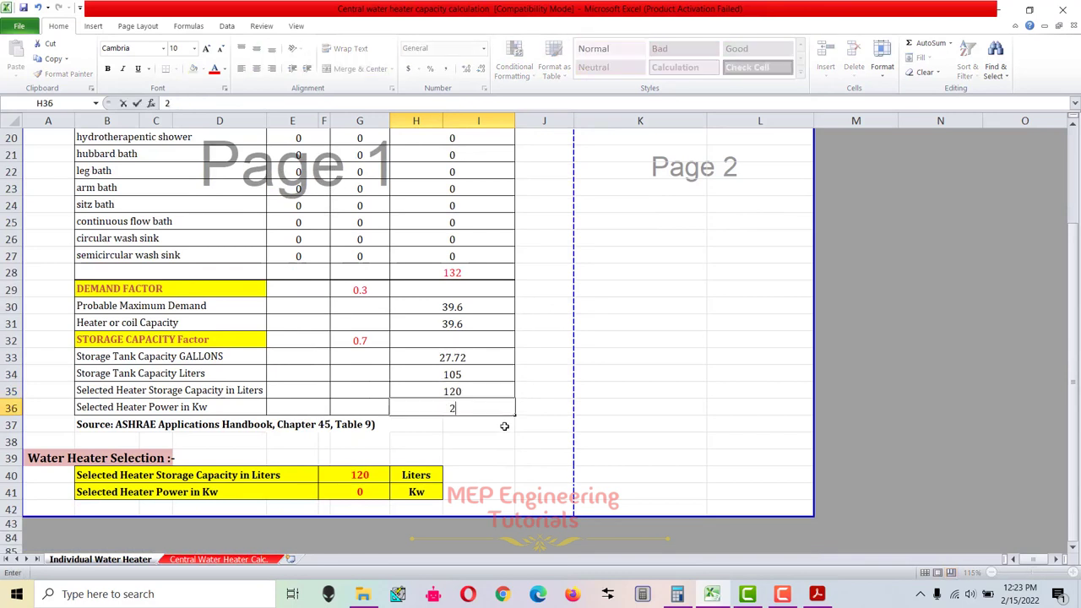
key(Return)
Check the selected heater capacity and power against the linked cells in the Water Heater Selection summary.
click(462, 393)
shift+click(462, 408)
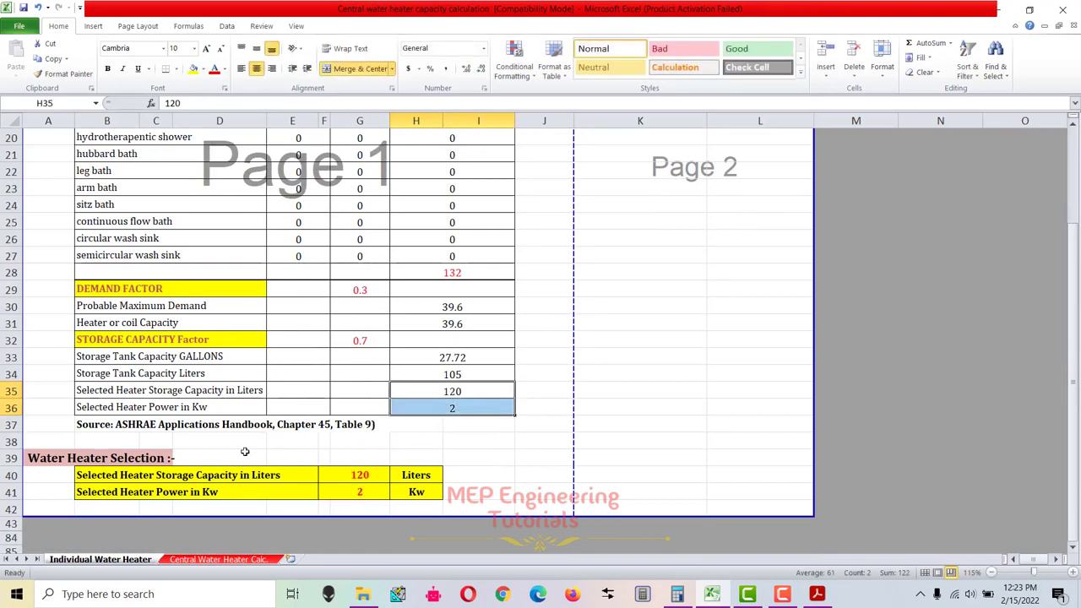
drag(109, 474, 422, 492)
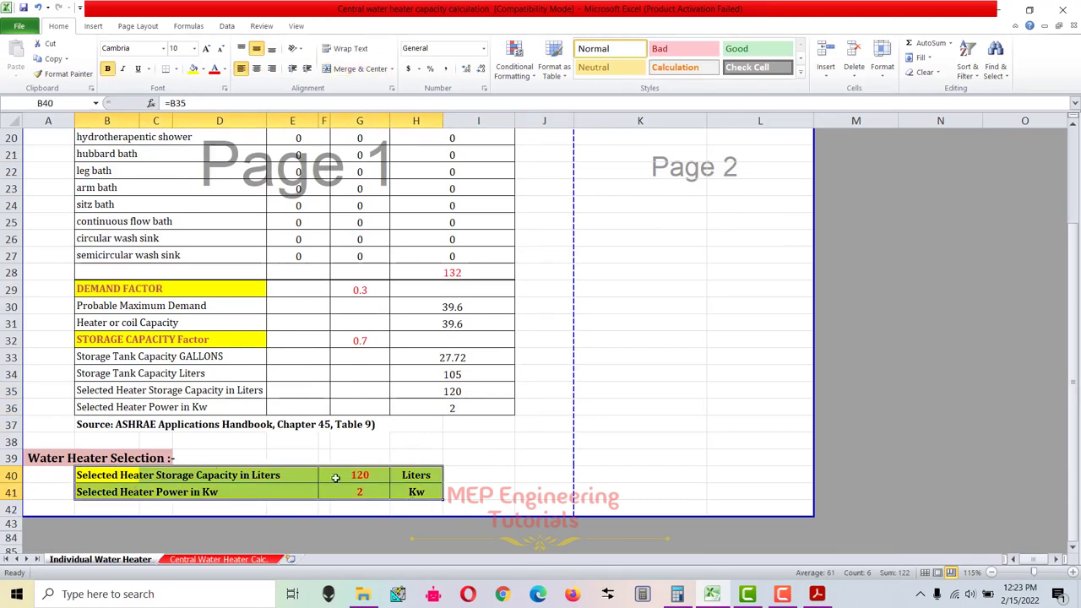
click(374, 476)
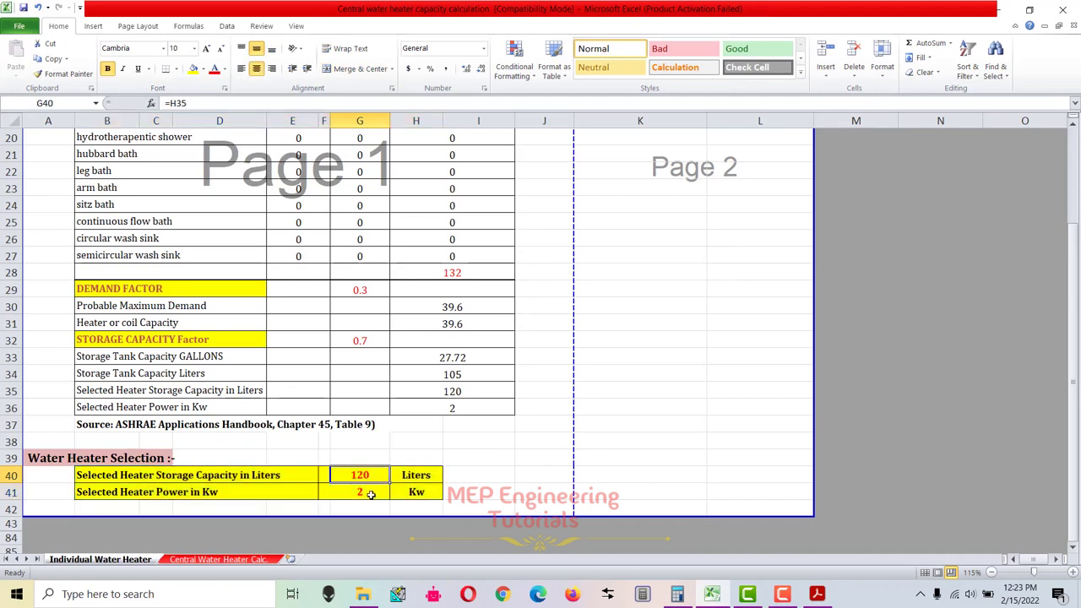
click(370, 494)
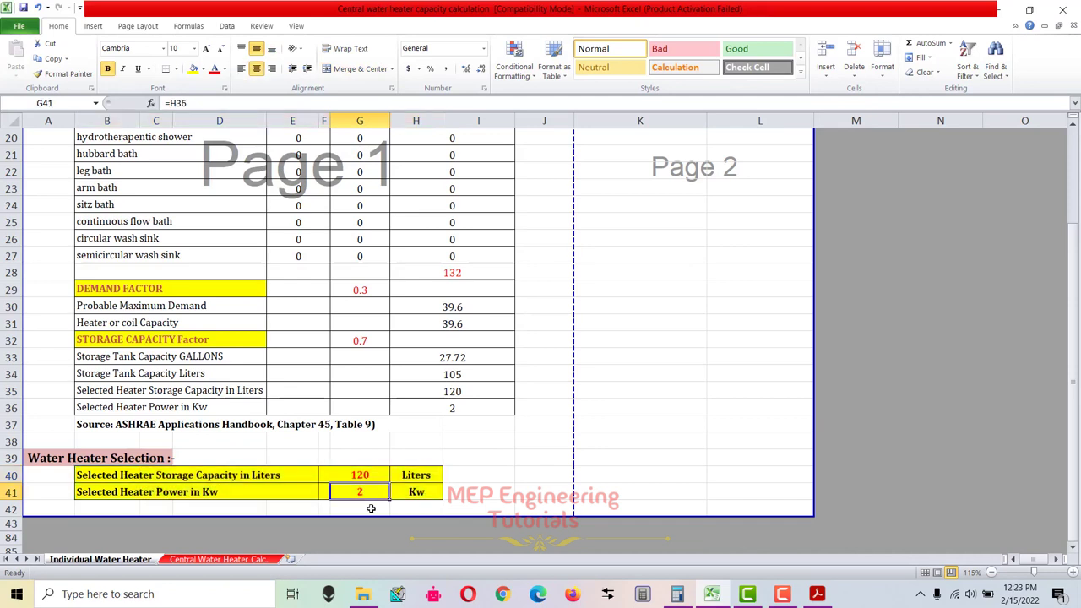
scroll(371, 508, up, 6)
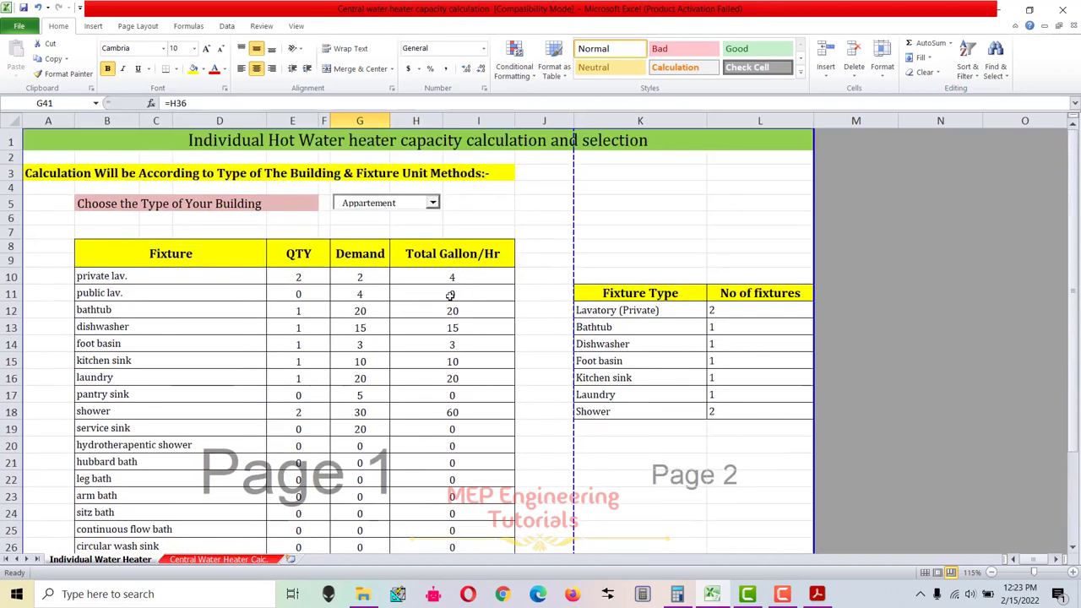
Switch to the Central Water Heater Calc. sheet and review its calculation method heading, discarding any accidental cell edit.
click(191, 560)
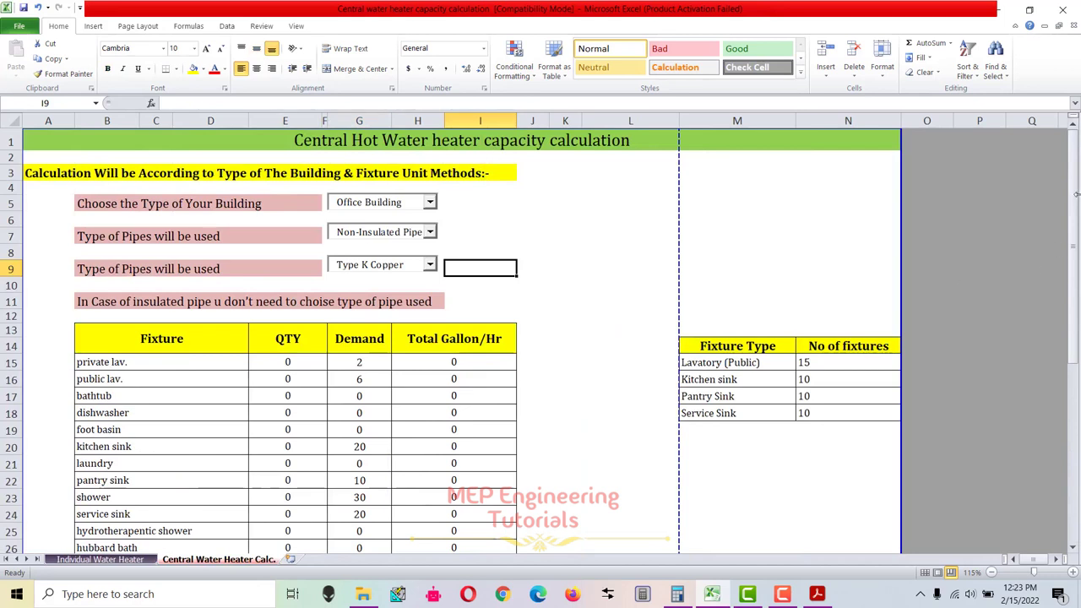
mouse_move(1075, 194)
mouse_down()
mouse_move(1075, 279)
mouse_move(1074, 194)
mouse_up()
drag(49, 172, 321, 173)
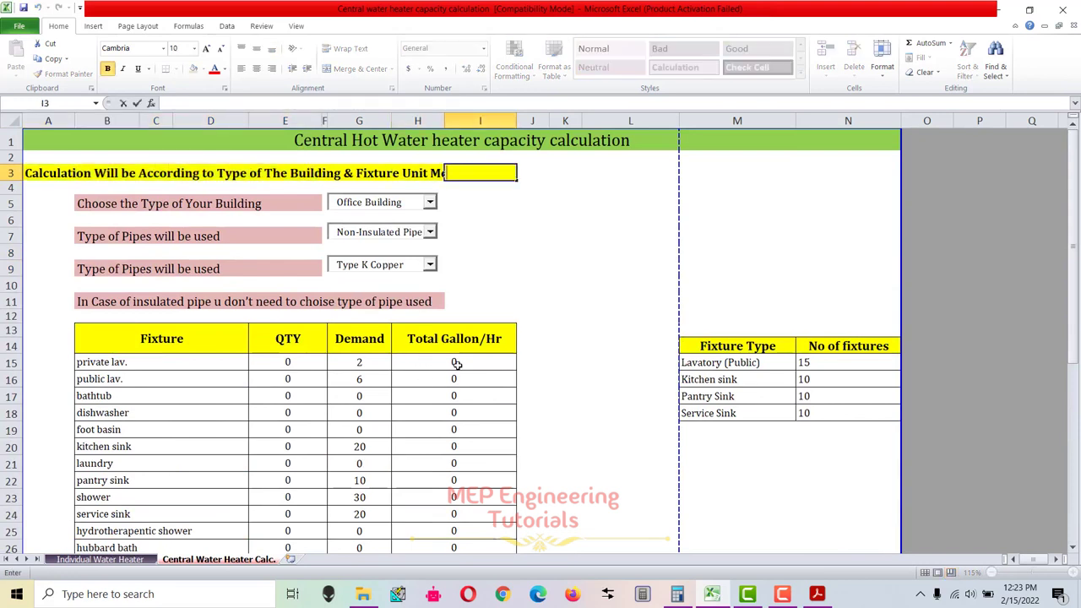
key(Escape)
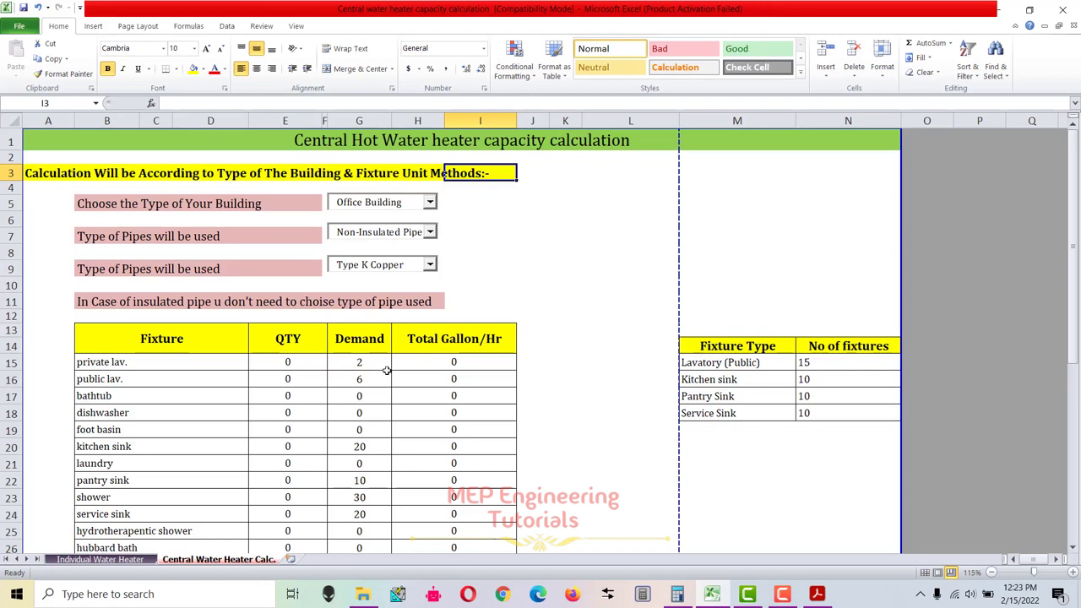
Review the fixture Demand column, the Demand Factor and the Storage Capacity Factor for the office building.
scroll(386, 370, down, 1)
drag(244, 283, 359, 397)
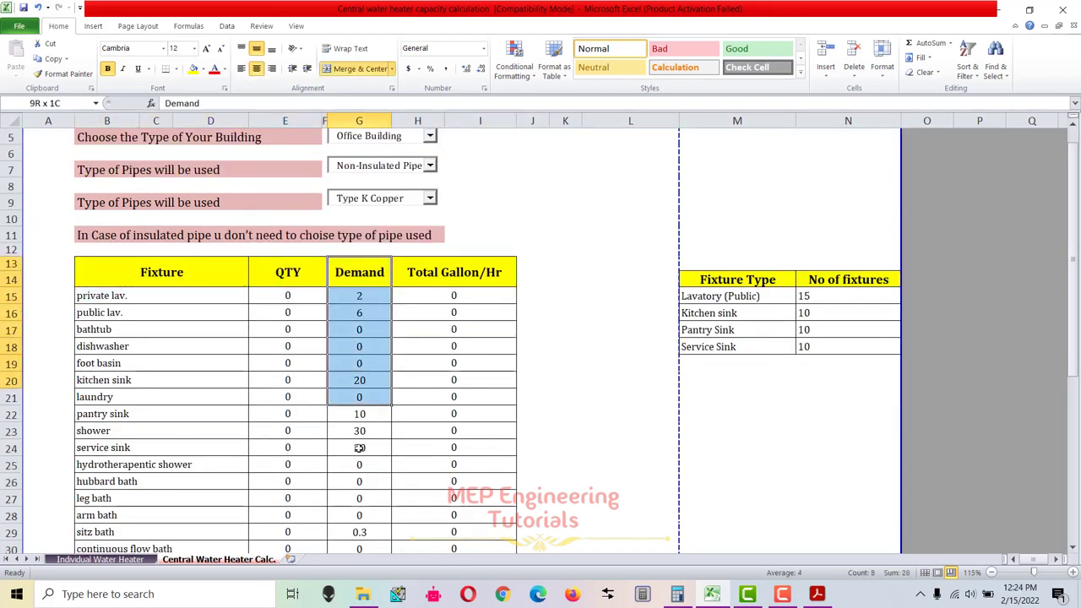
scroll(359, 448, down, 3)
click(249, 490)
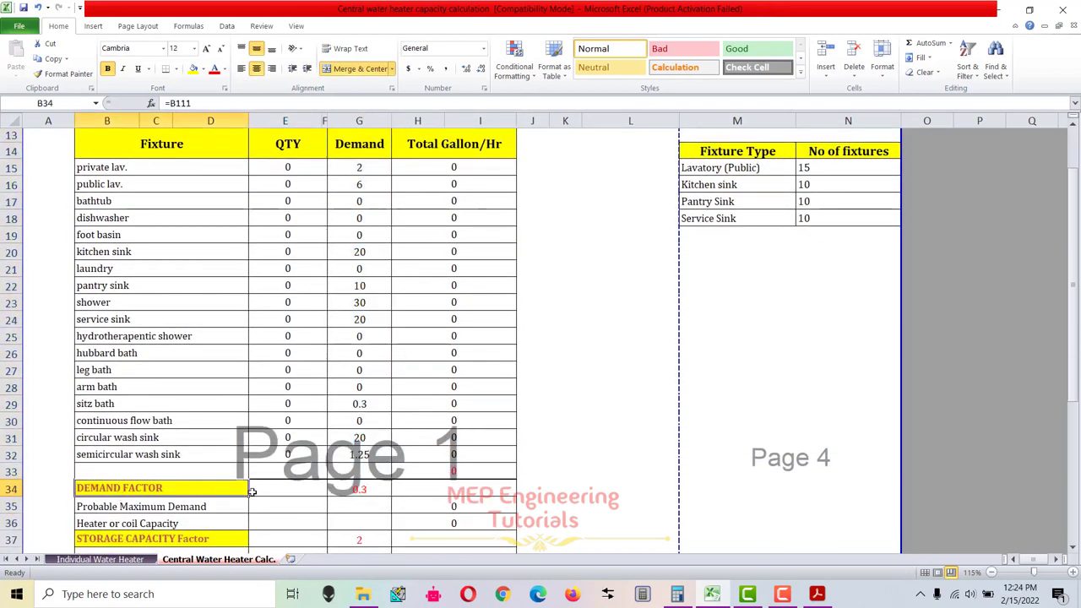
drag(252, 492, 346, 493)
drag(181, 542, 358, 538)
scroll(438, 426, up, 4)
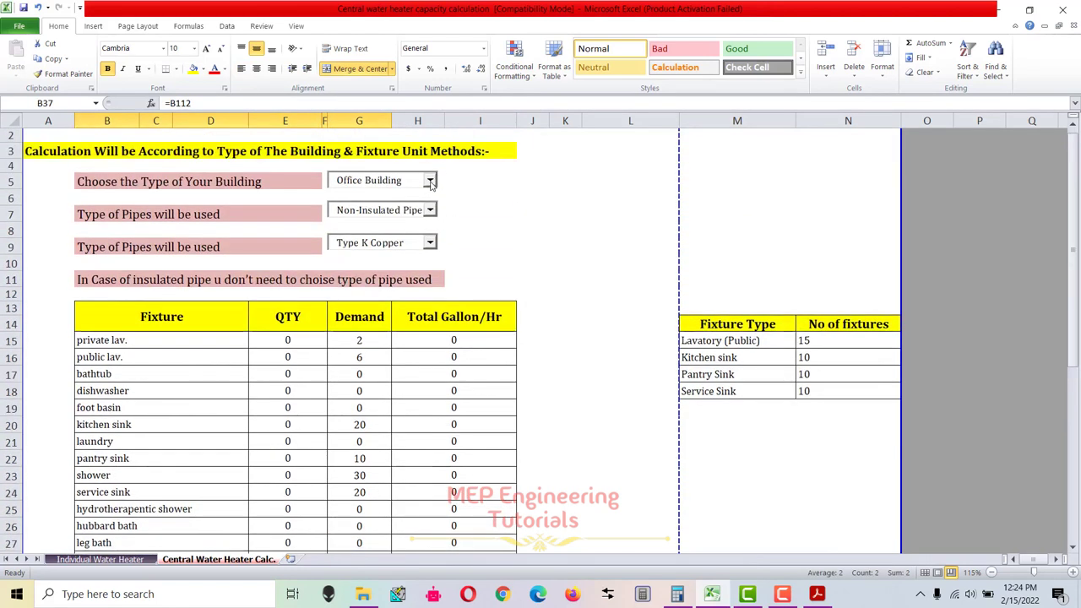
Change the building type to Hotel and check the fixture demands, demand factor and storage capacity factor.
click(430, 180)
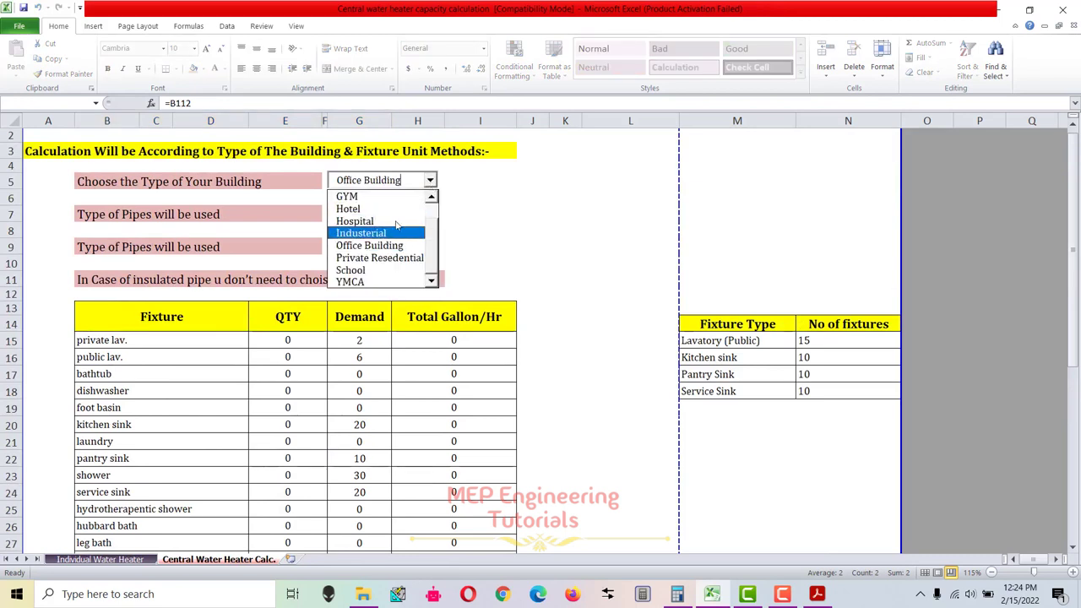
click(395, 211)
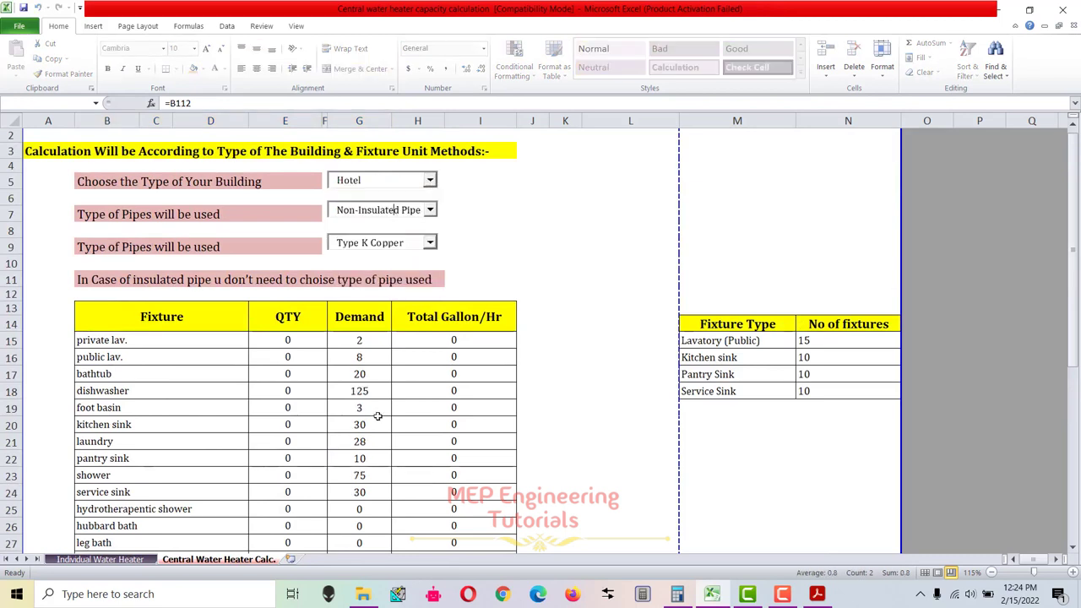
scroll(377, 439, down, 5)
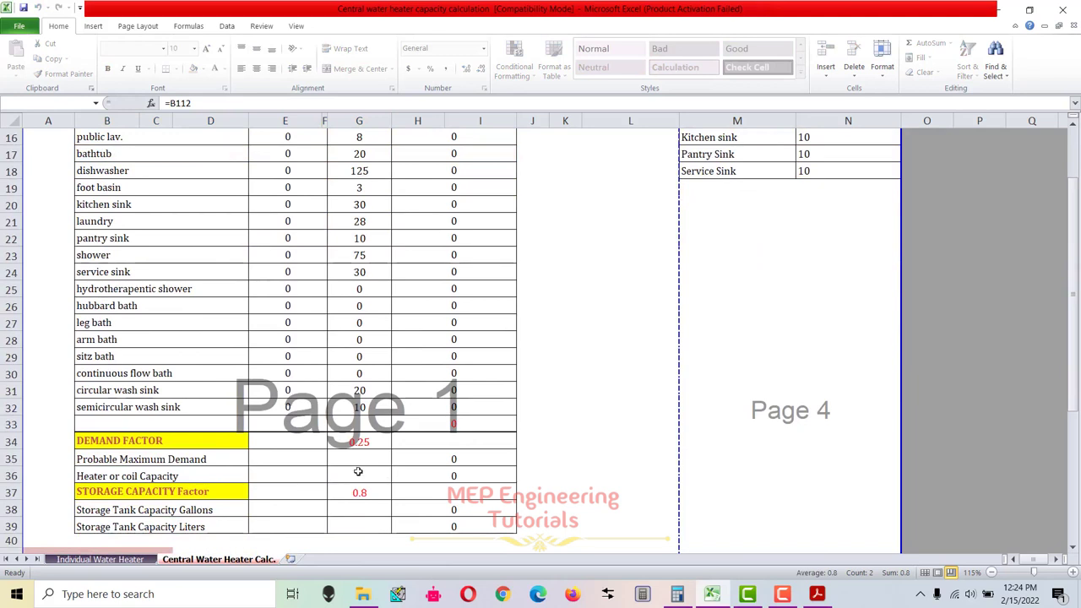
Change the building type to Hospital and check the fixture demands, Demand Factor and Storage Capacity Factor.
scroll(453, 473, up, 3)
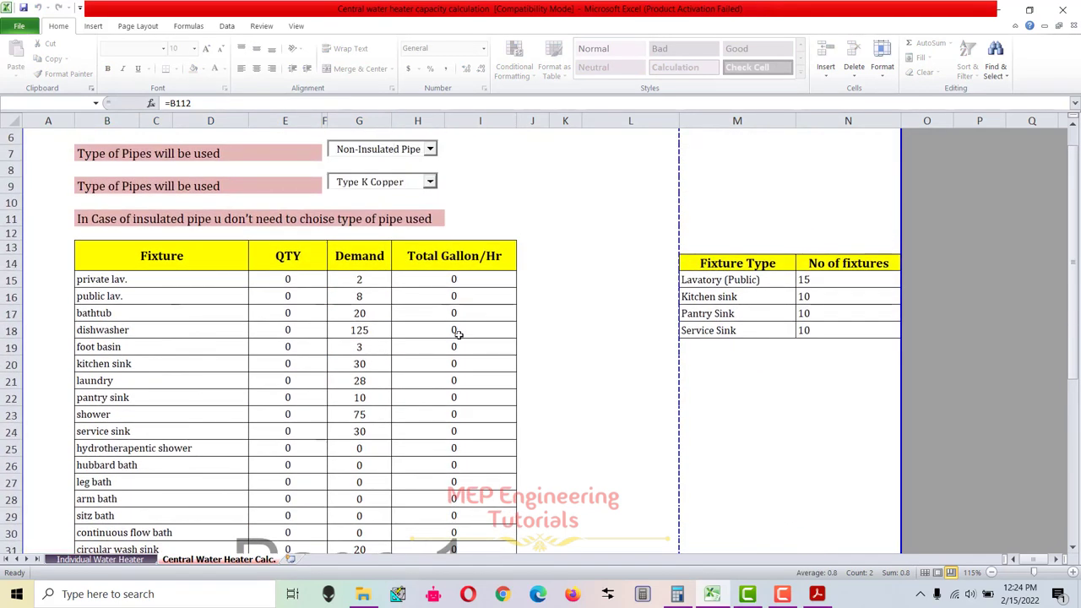
scroll(453, 338, up, 1)
click(430, 186)
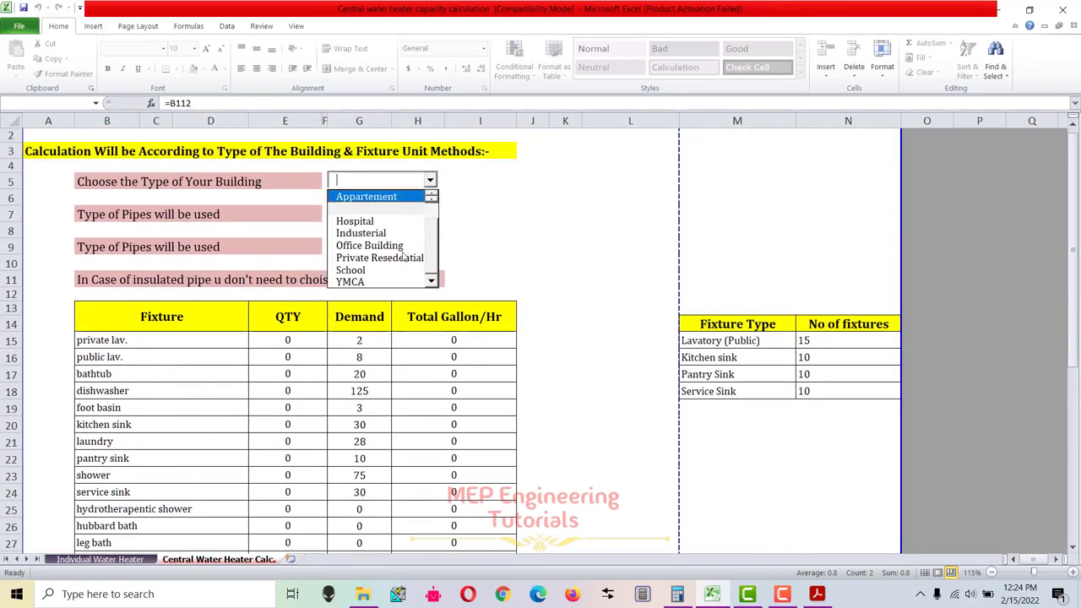
click(420, 184)
click(430, 180)
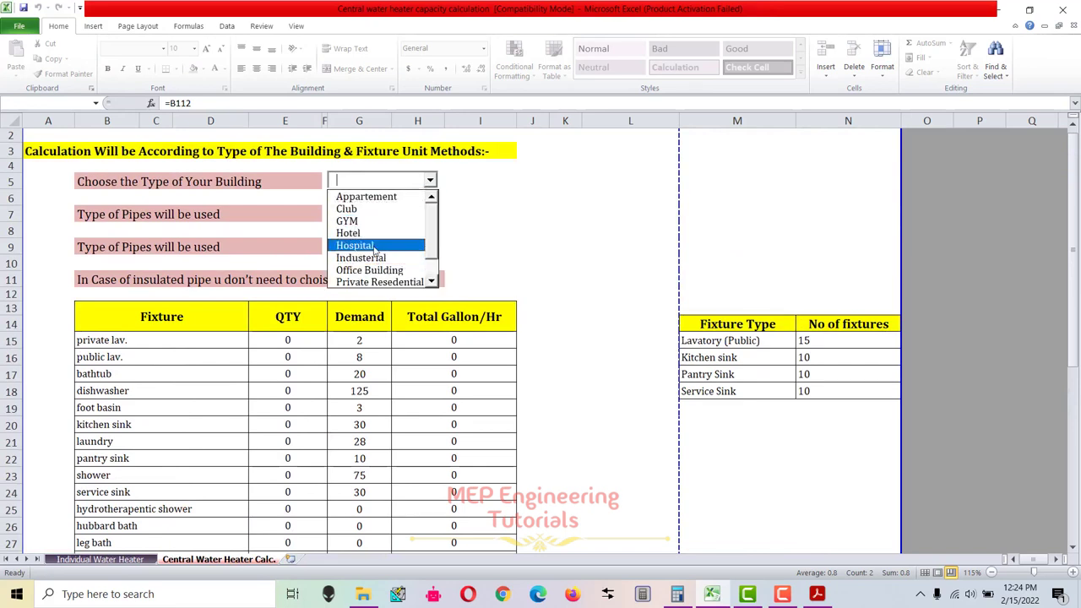
click(374, 245)
scroll(408, 345, down, 4)
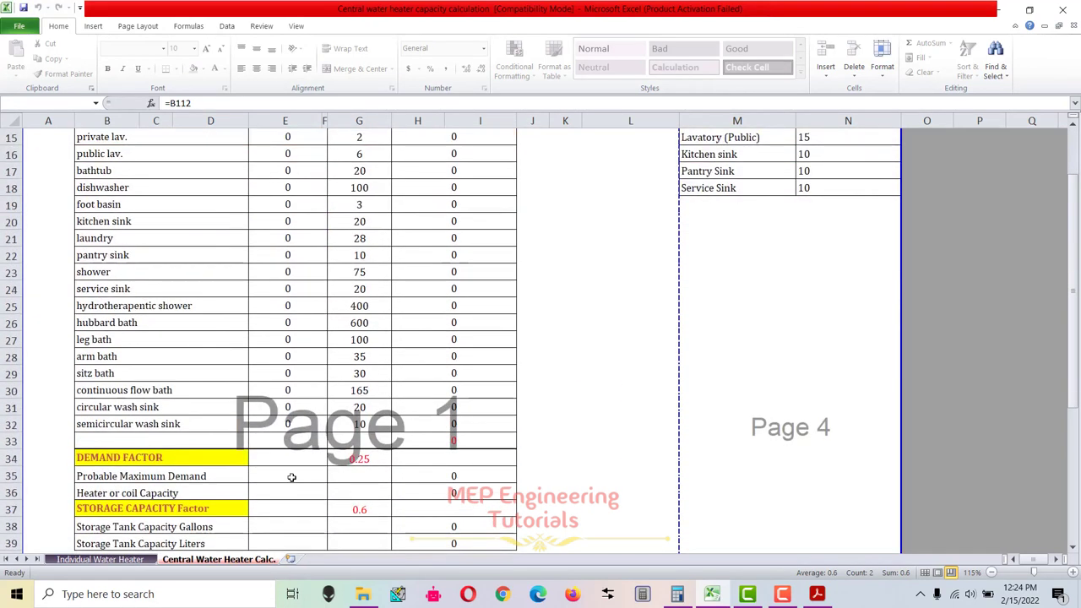
Set the building type to Office Building.
scroll(573, 436, up, 5)
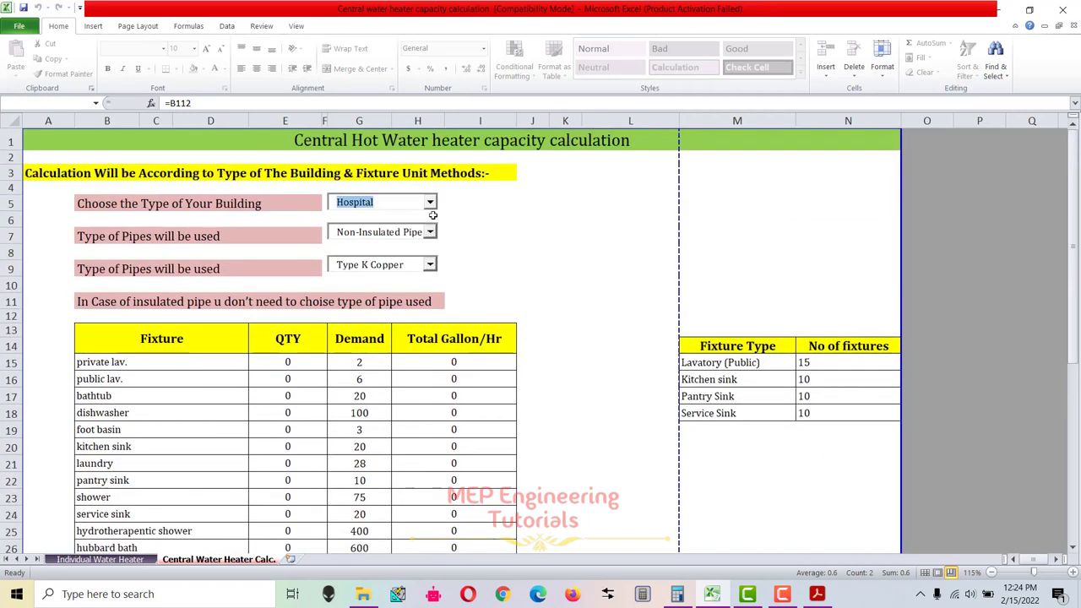
click(429, 201)
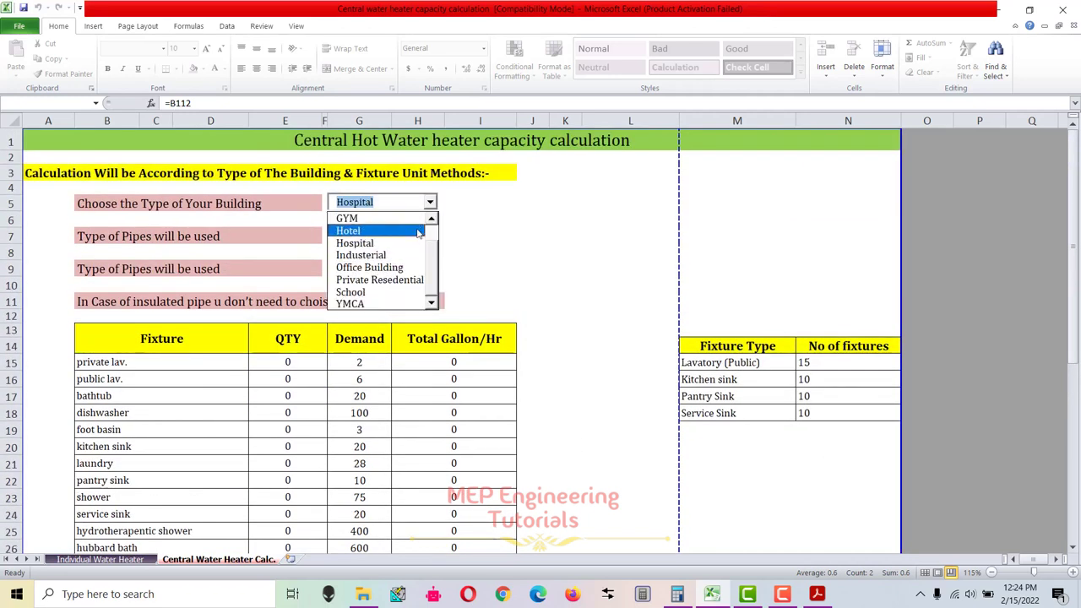
click(430, 219)
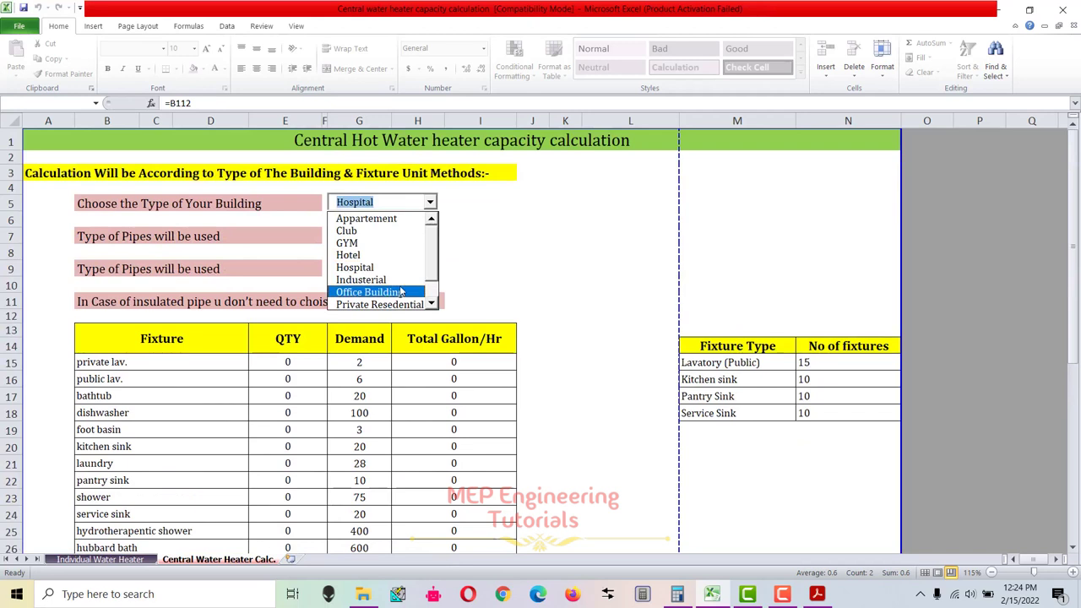
click(372, 291)
click(557, 268)
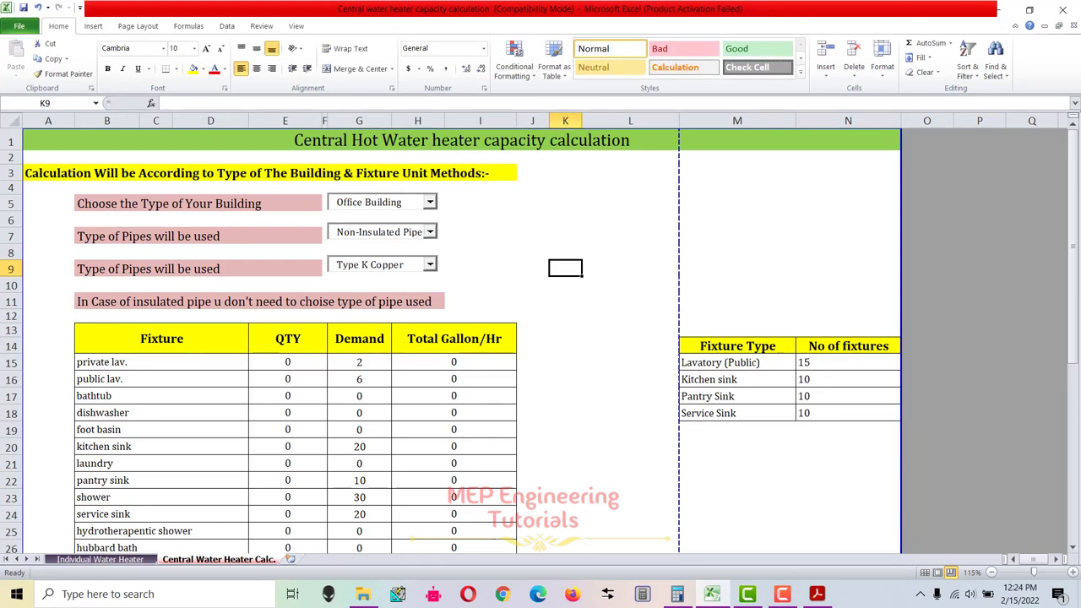
Review the Heat loss in Hot Water Pipes table and its Q loss/Ft column.
drag(1075, 208, 1074, 331)
drag(123, 173, 350, 397)
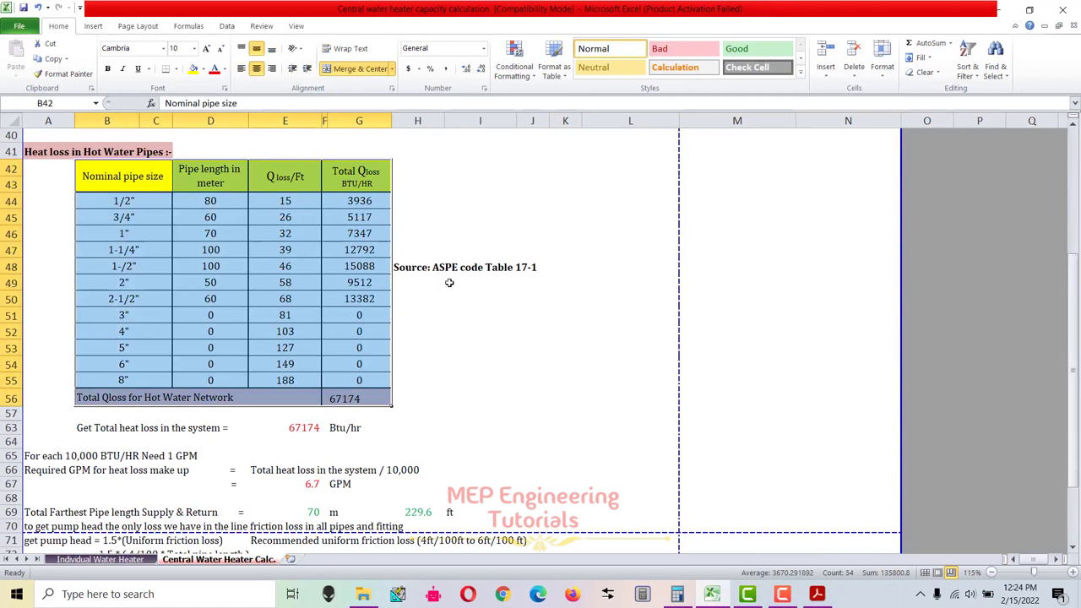
click(325, 245)
drag(285, 175, 287, 383)
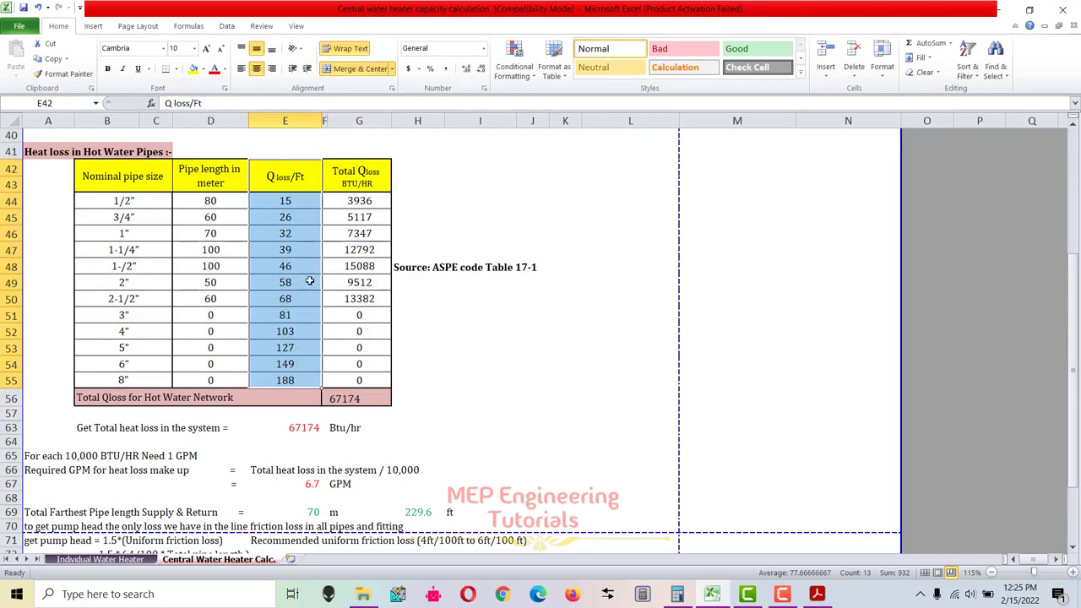
Choose Non-Insulated Pipe as the first pipe type setting.
scroll(309, 281, up, 5)
scroll(309, 281, up, 7)
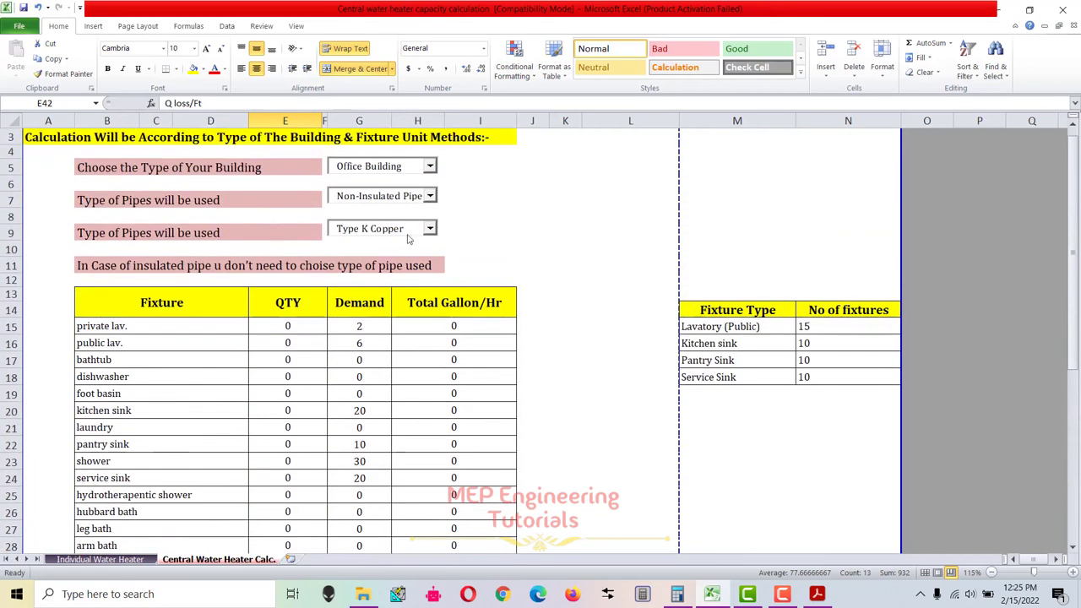
click(430, 197)
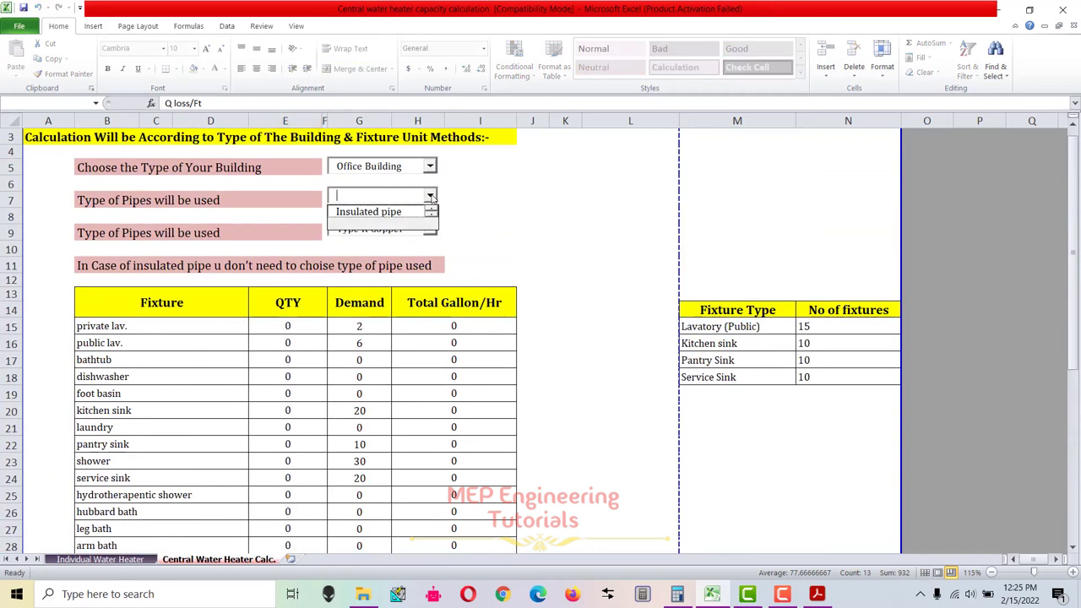
click(431, 197)
click(430, 197)
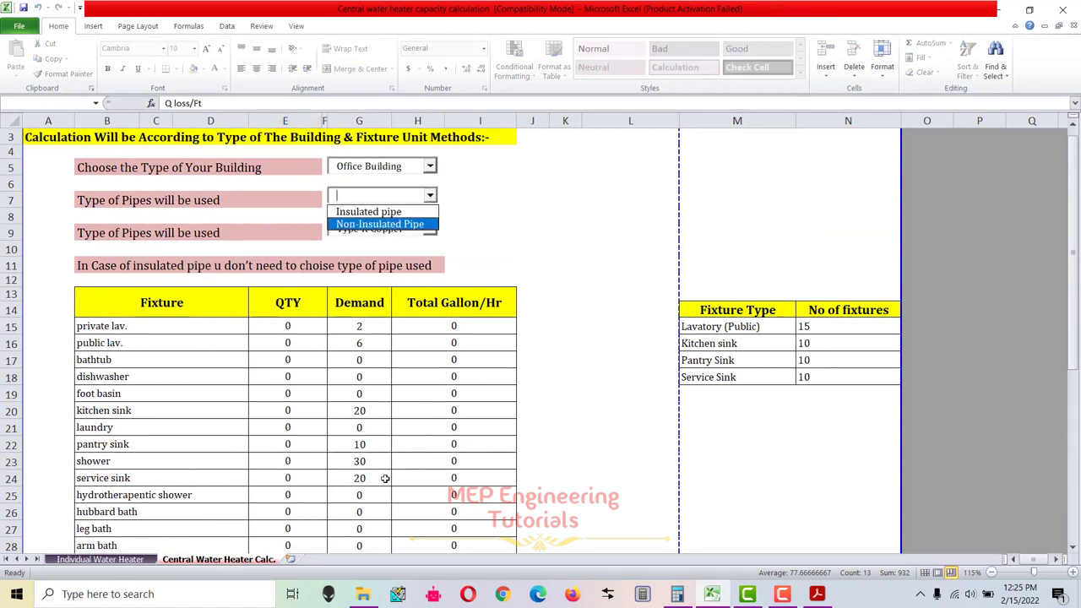
click(407, 225)
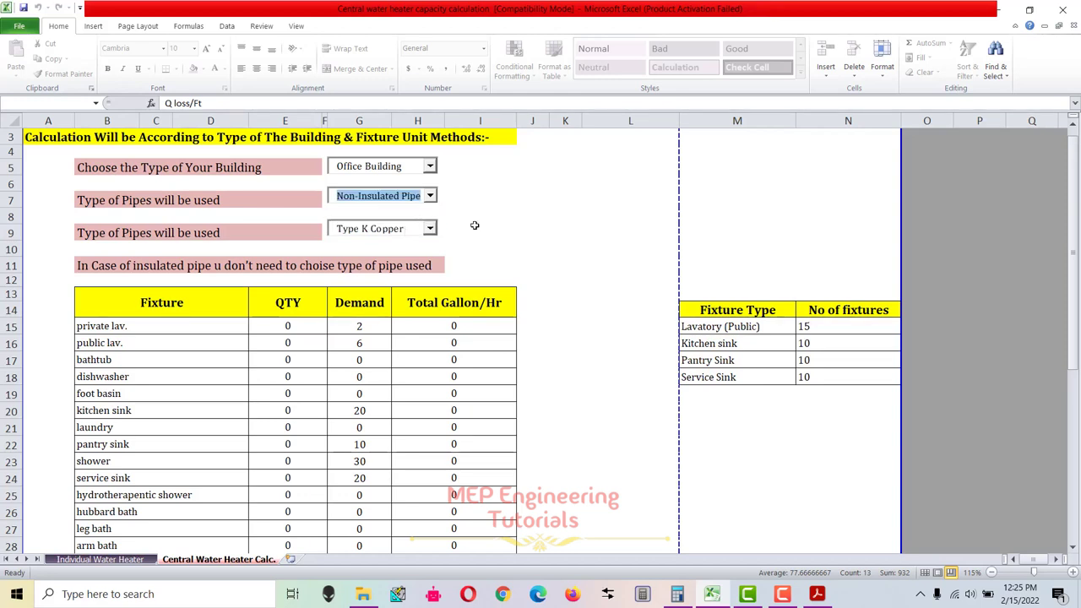
click(510, 228)
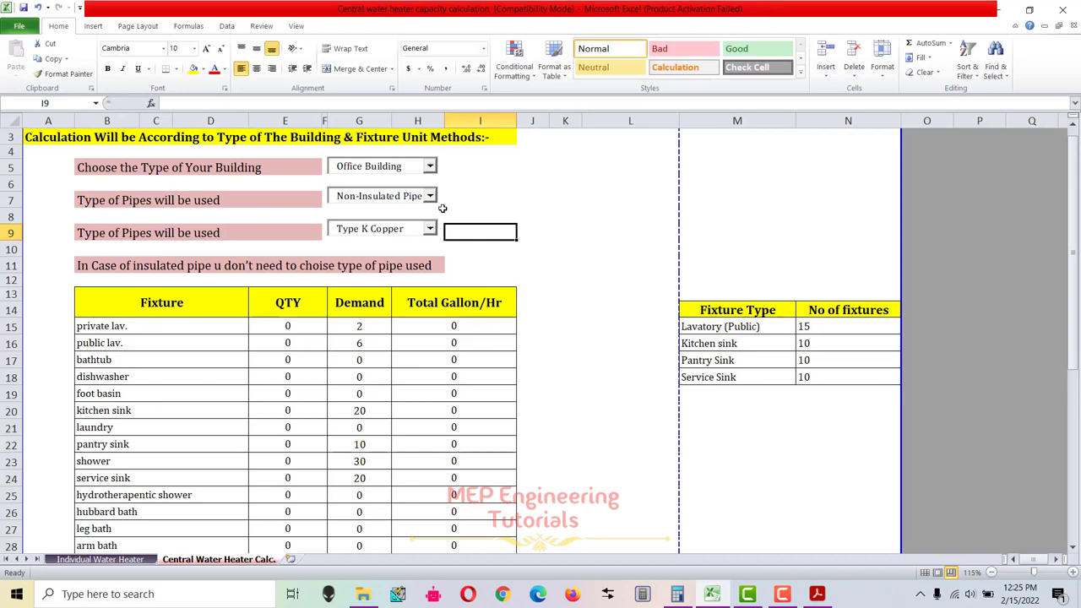
Review the pipe material options, keeping Type K Copper, and examine the Q loss/Ft column of the heat loss table.
scroll(651, 422, down, 7)
scroll(571, 459, down, 2)
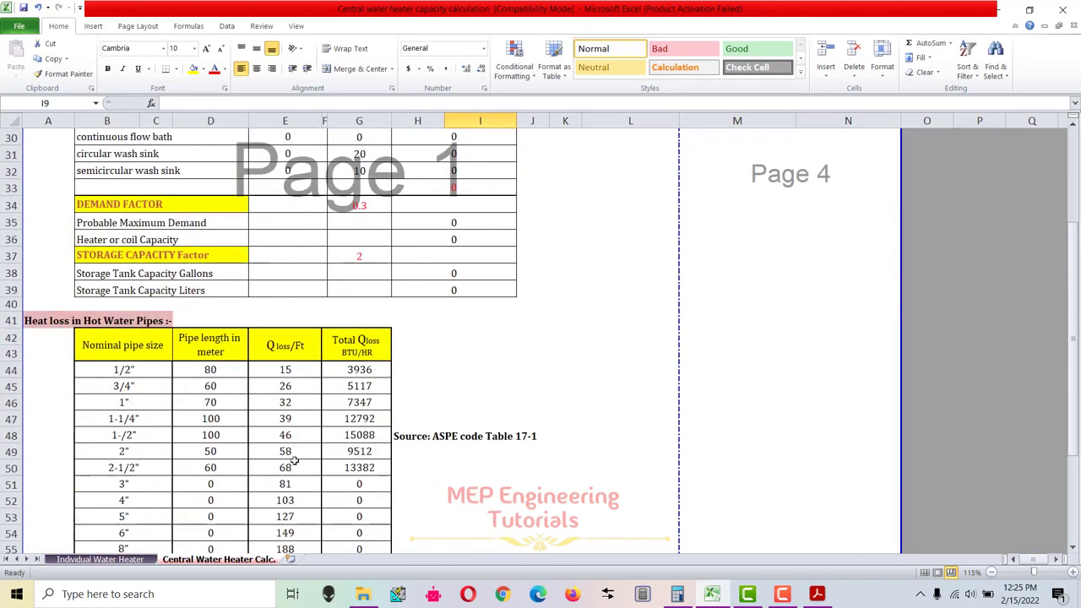
scroll(463, 355, up, 5)
scroll(463, 355, up, 5)
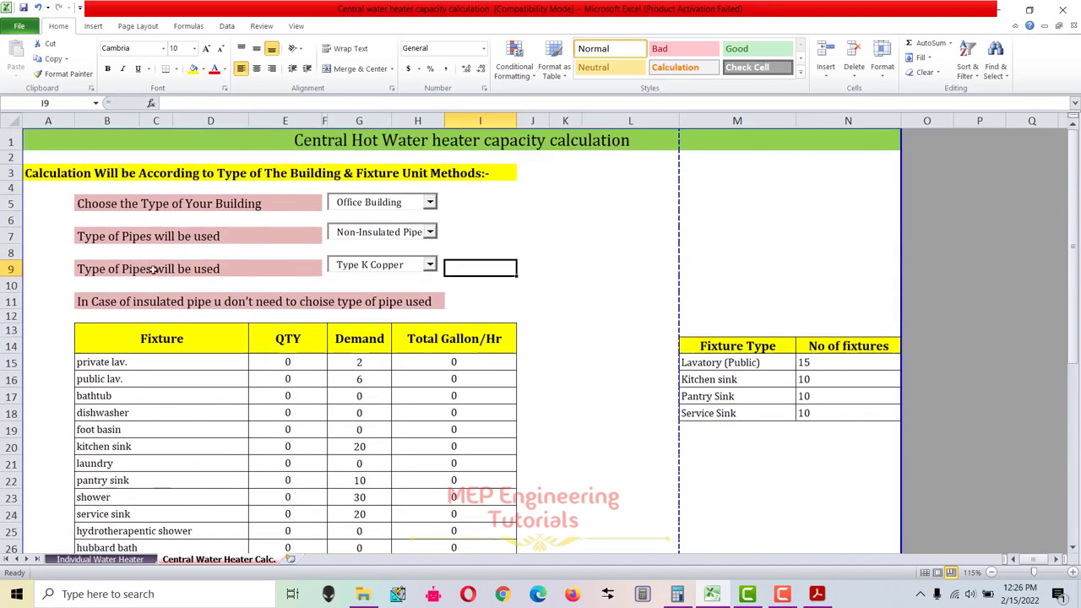
click(429, 265)
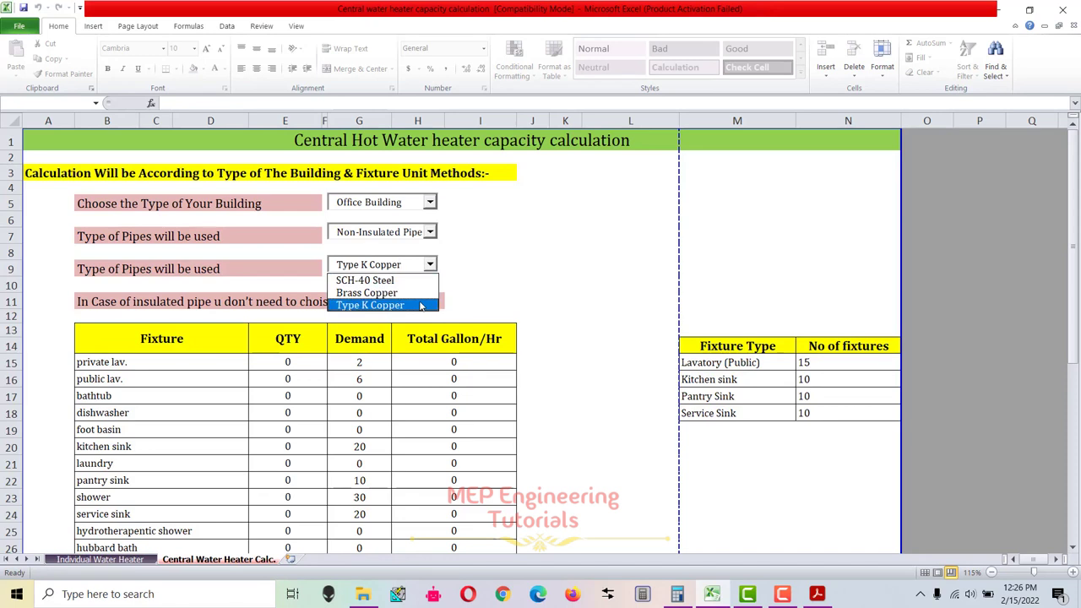
scroll(512, 375, down, 9)
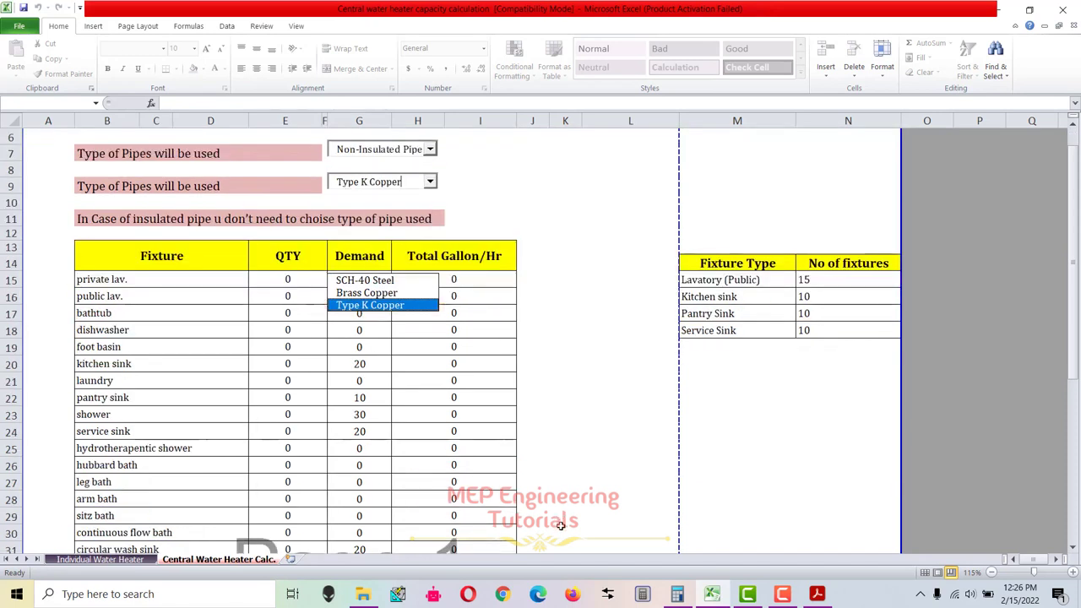
click(565, 501)
scroll(405, 475, down, 2)
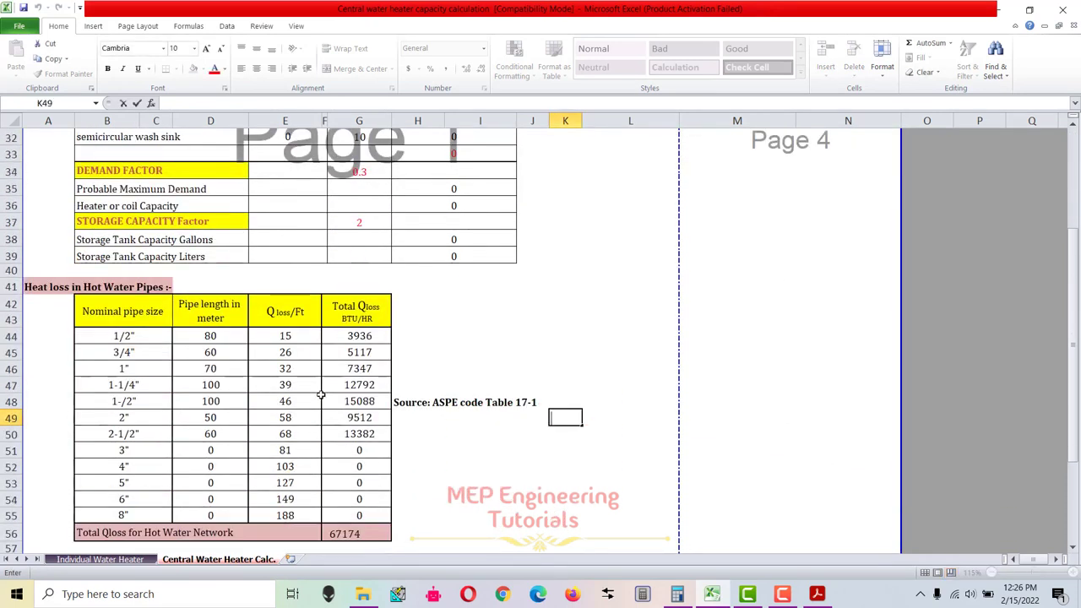
drag(284, 312, 285, 515)
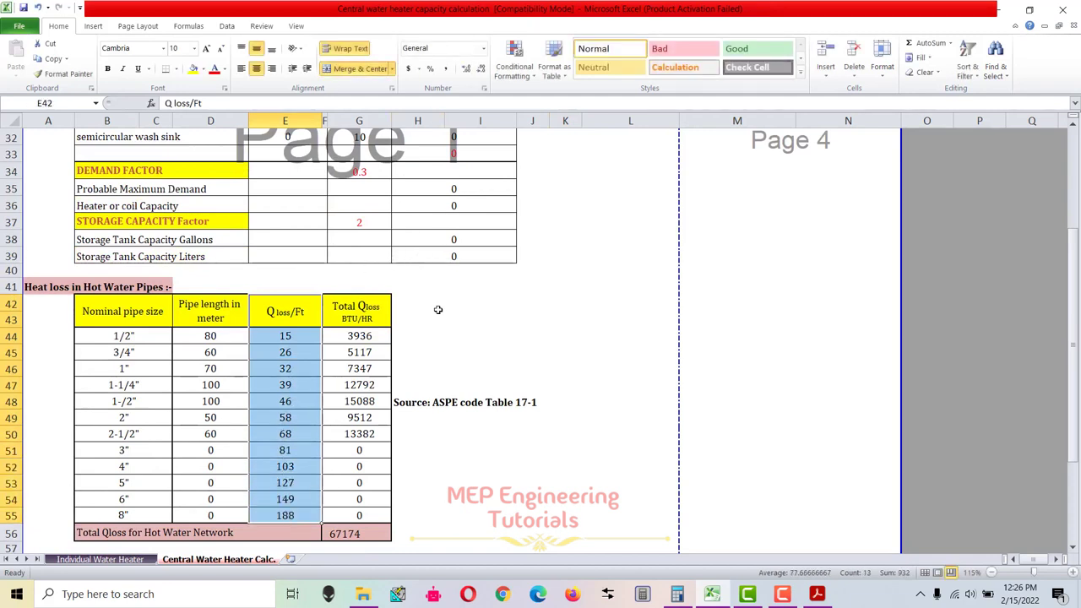
Read the note about insulated pipe and compare it with the insulation and pipe material settings above it.
scroll(437, 308, up, 4)
scroll(437, 314, up, 6)
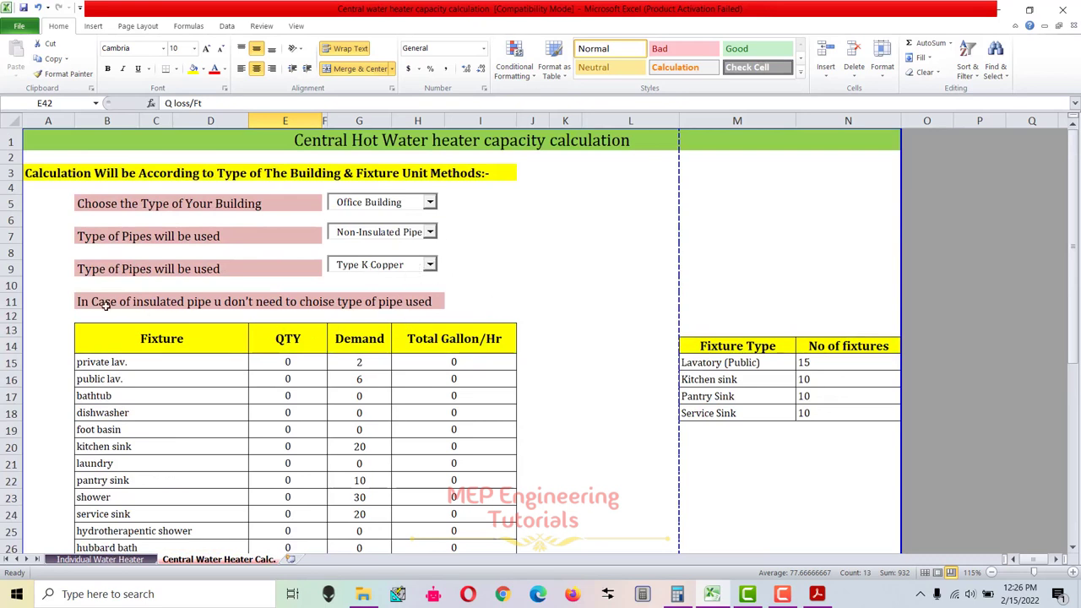
drag(78, 304, 443, 307)
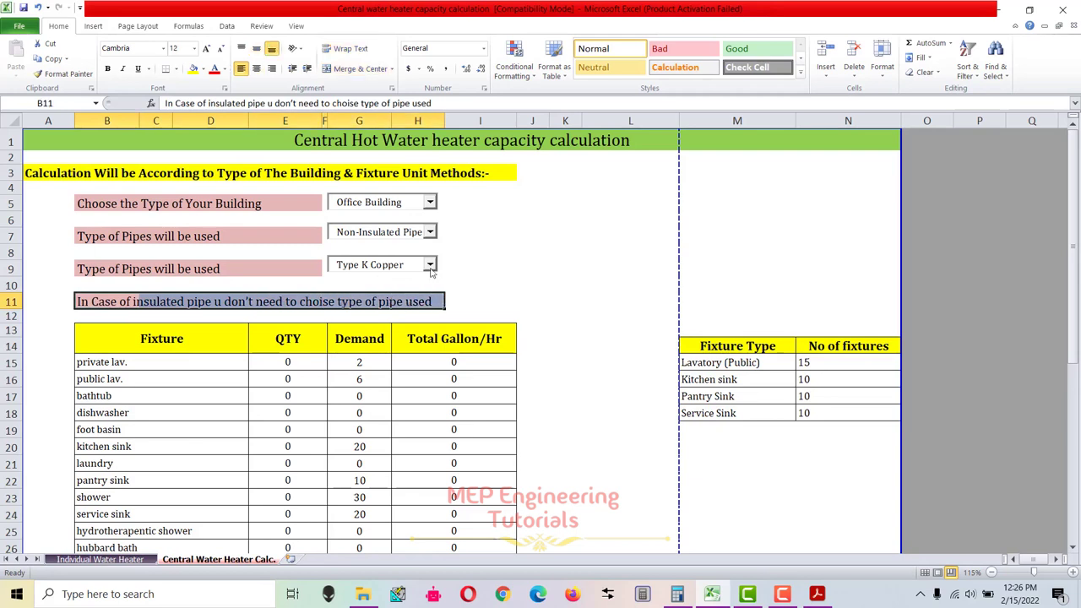
click(429, 237)
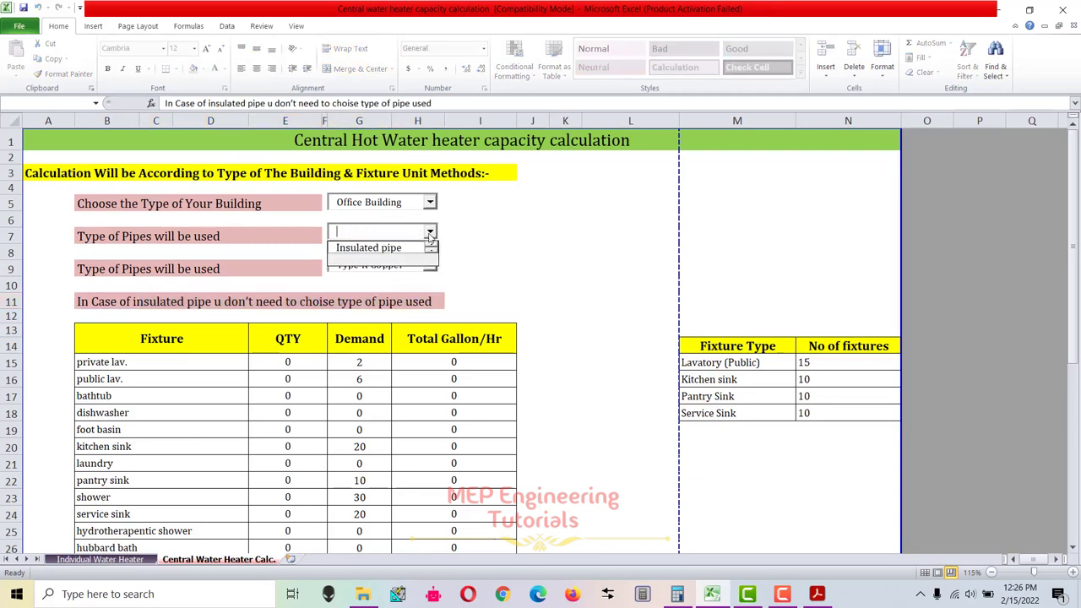
click(505, 298)
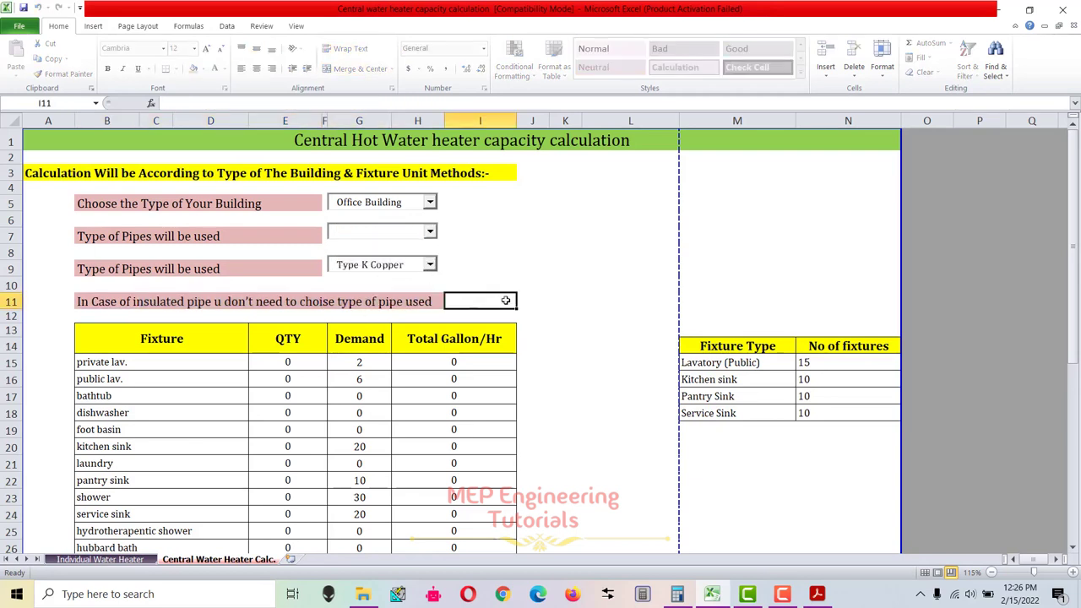
drag(135, 272, 426, 274)
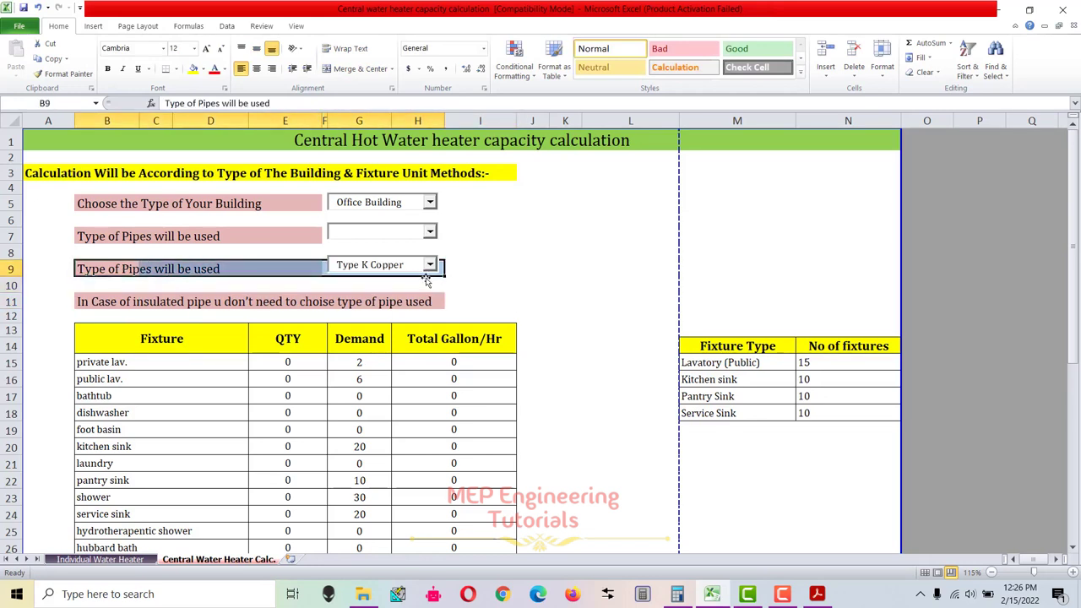
Review the example table listing each Fixture Type and its No of fixtures.
scroll(552, 456, down, 1)
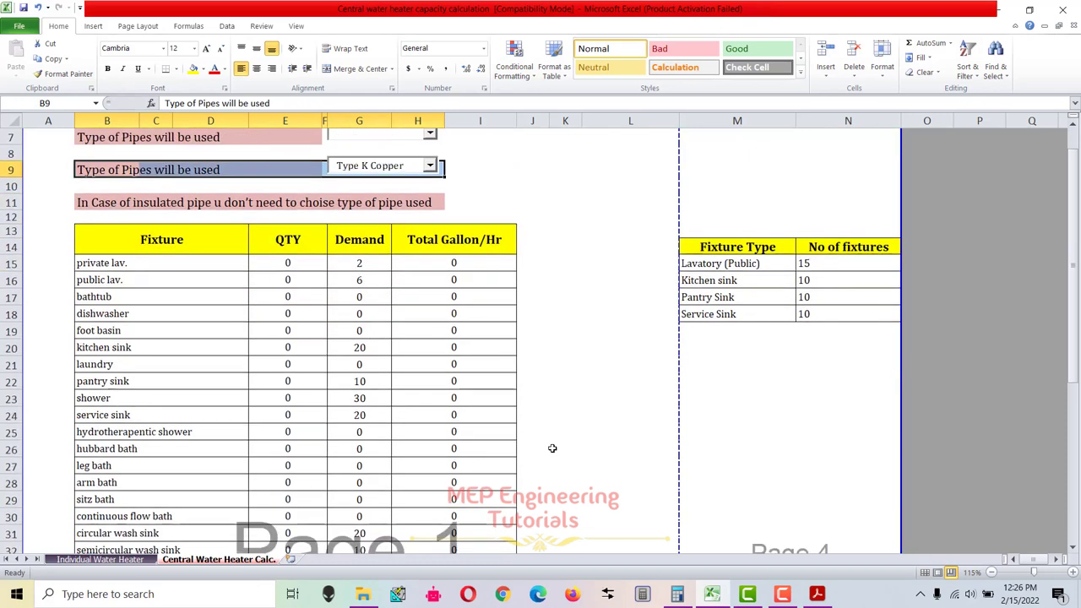
click(558, 445)
scroll(164, 254, down, 1)
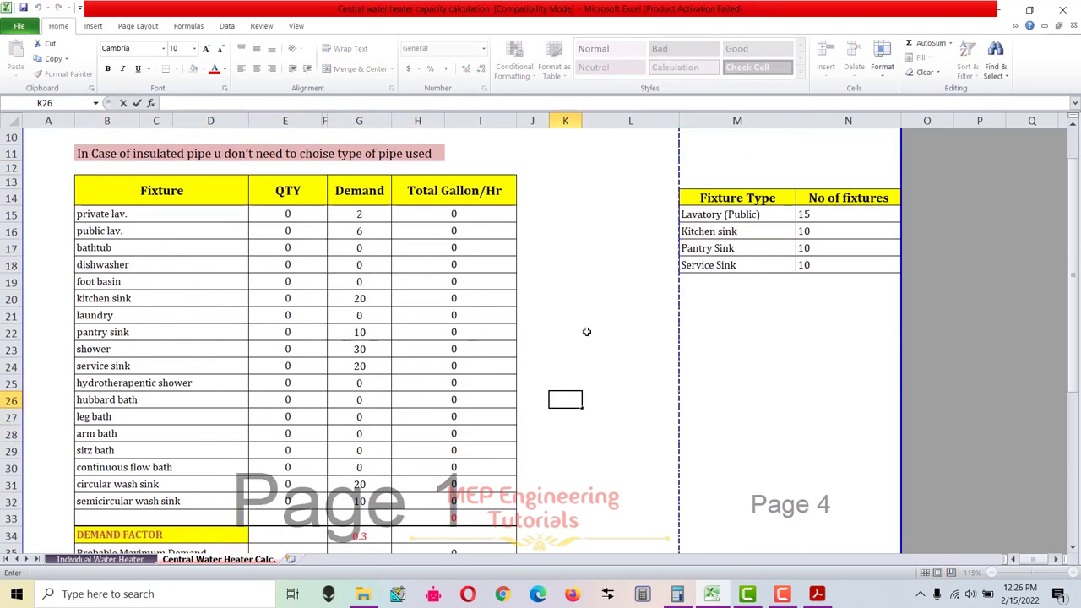
scroll(603, 352, up, 3)
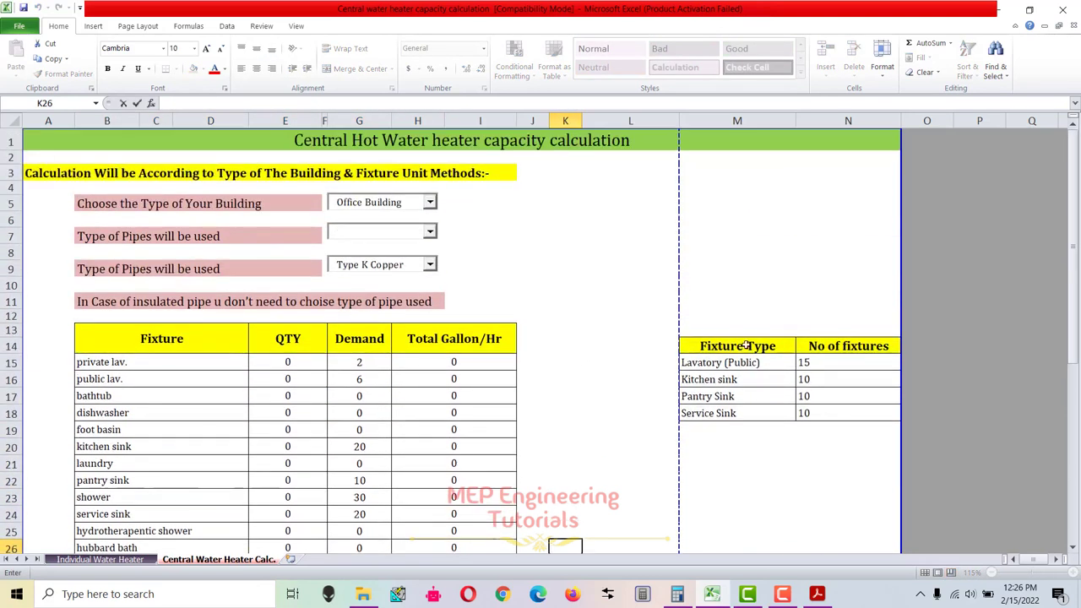
drag(746, 345, 816, 412)
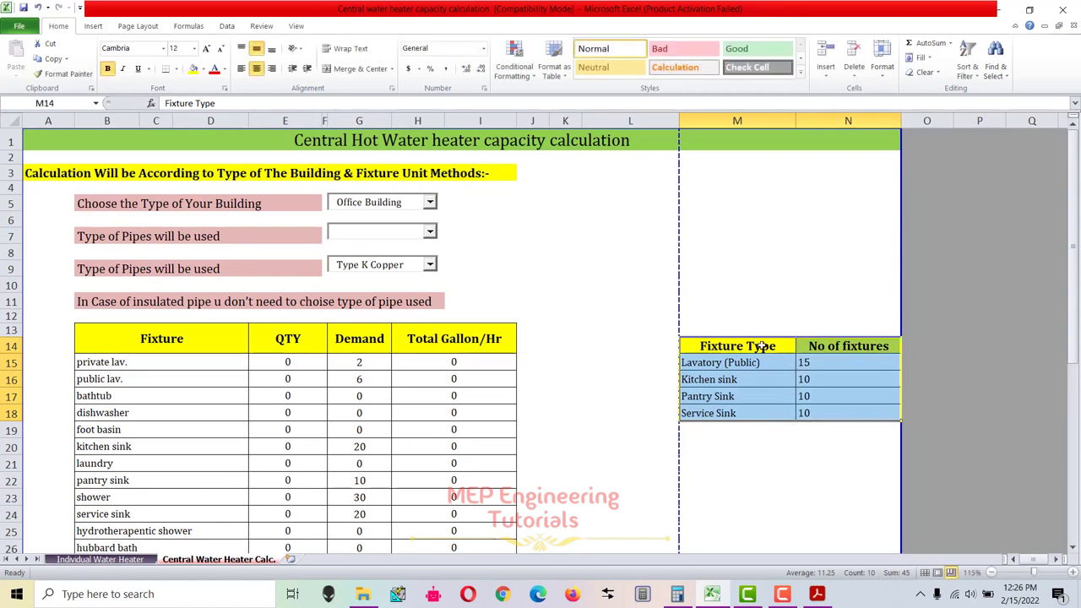
drag(761, 345, 806, 412)
Examine the QTY and Total Gallon/Hr columns of the fixture table, then the Lavatory (Public) entry in the example table.
drag(296, 363, 287, 534)
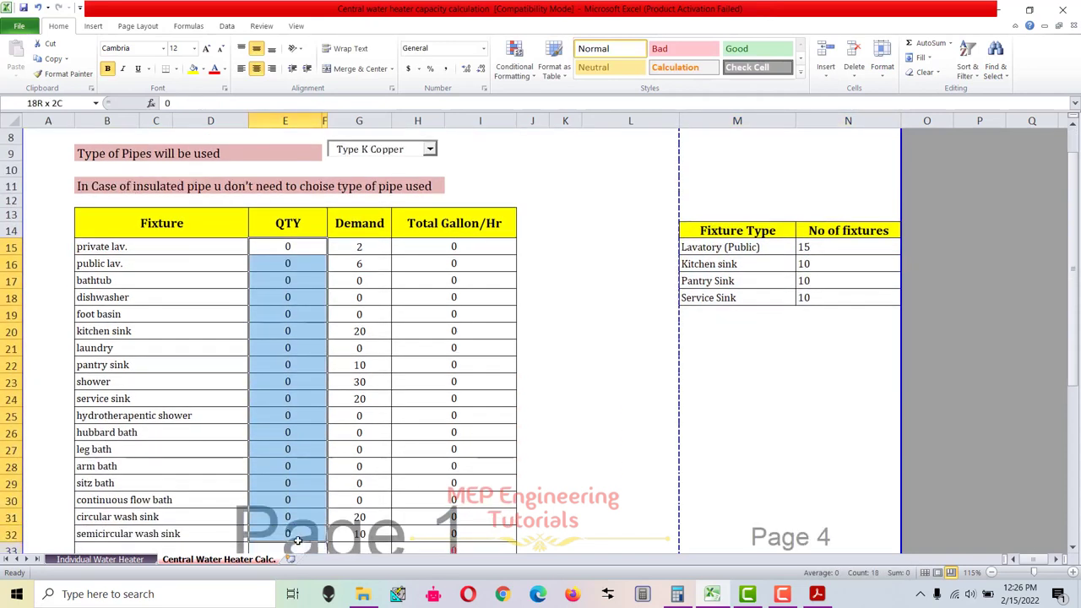
drag(455, 250, 456, 515)
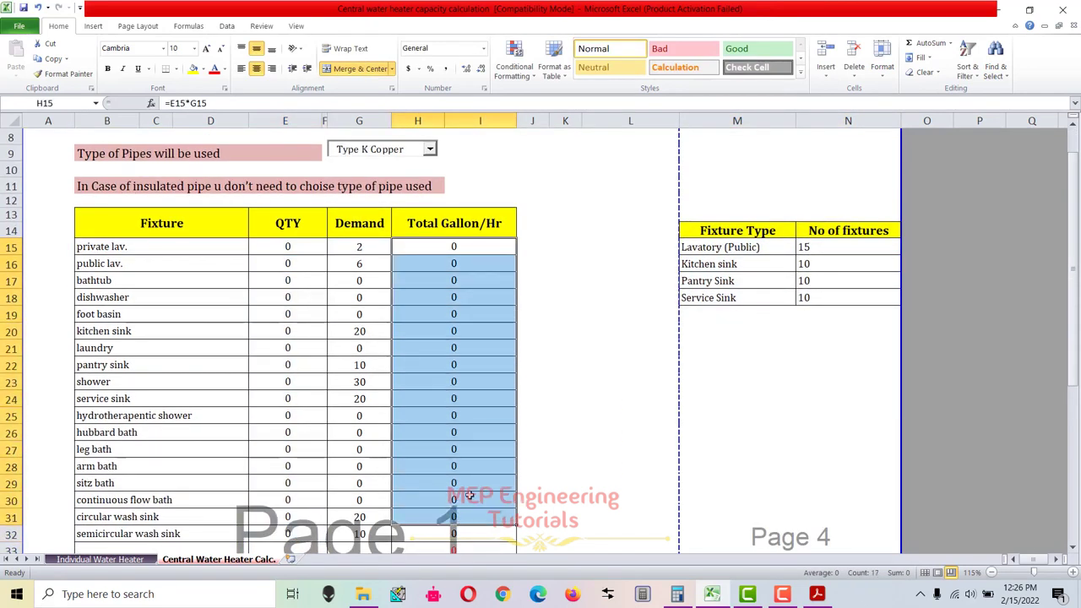
scroll(599, 381, up, 3)
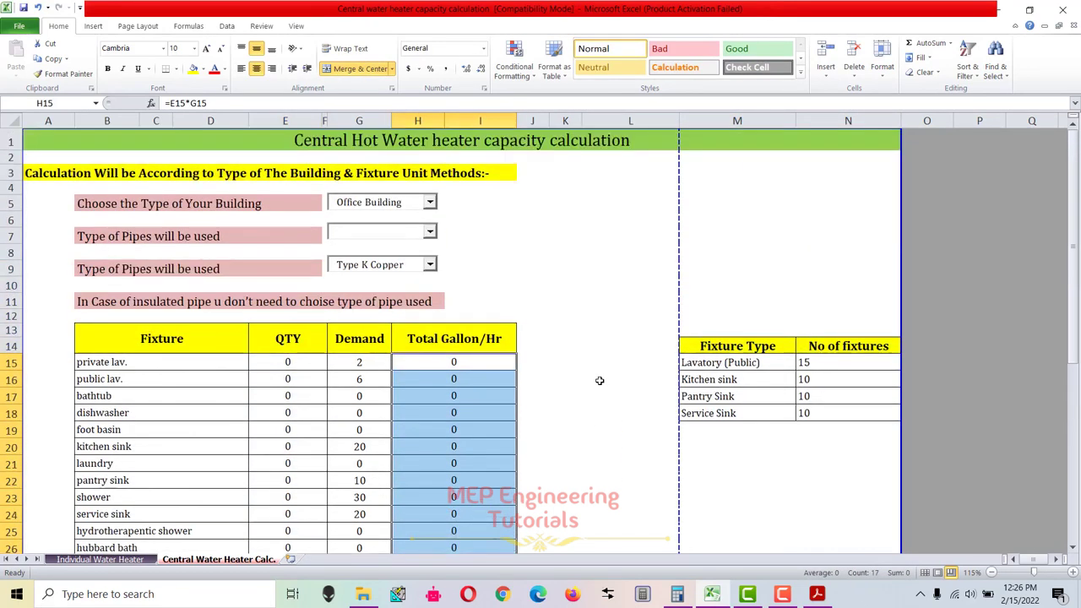
click(750, 365)
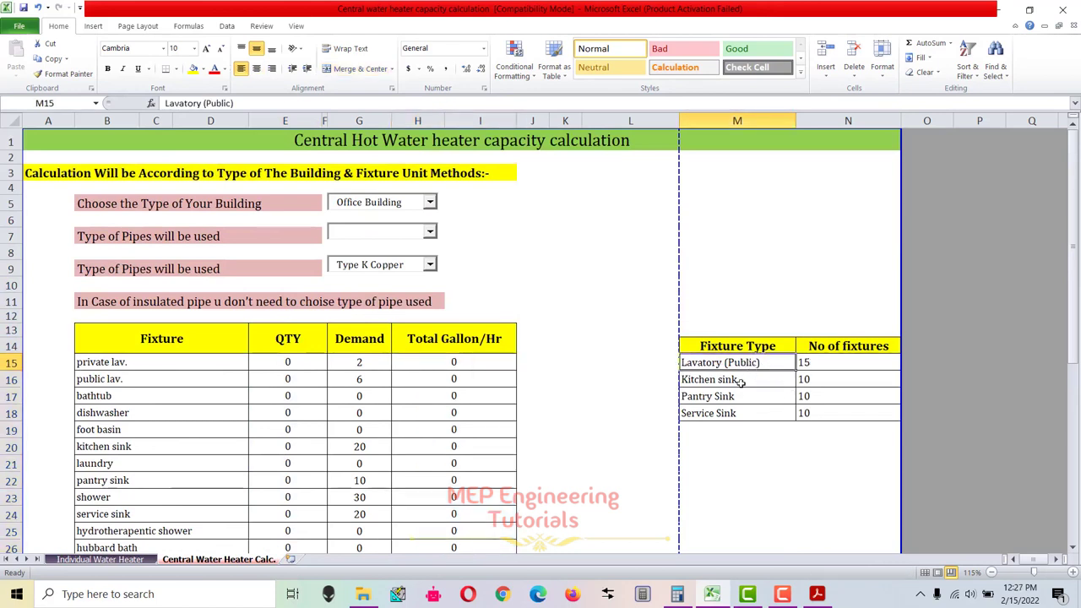
Set the first pipe type option to Non-Insulated Pipe.
click(430, 233)
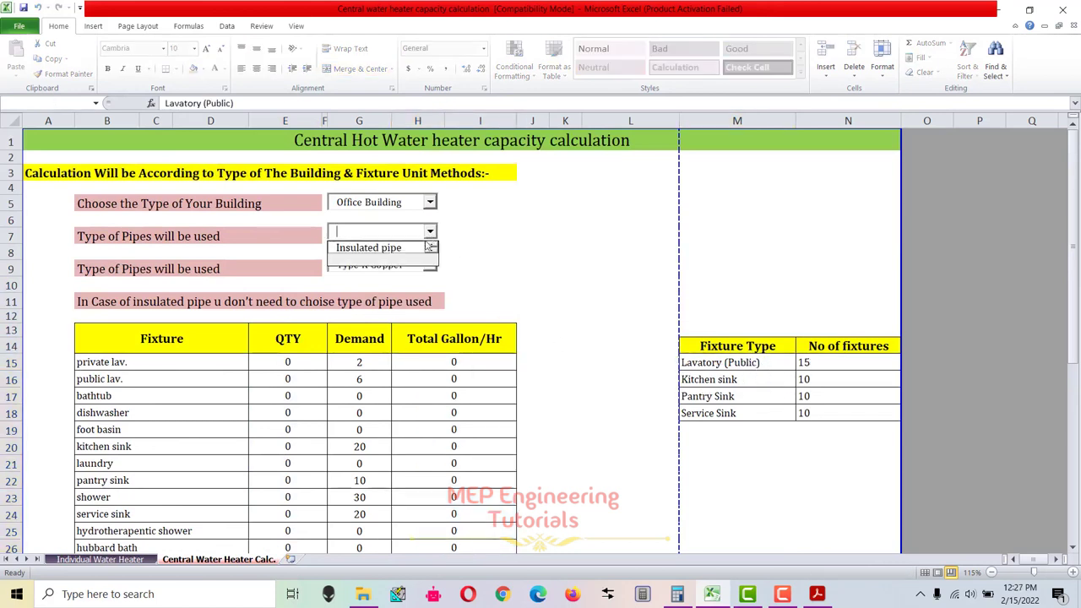
click(430, 233)
click(430, 231)
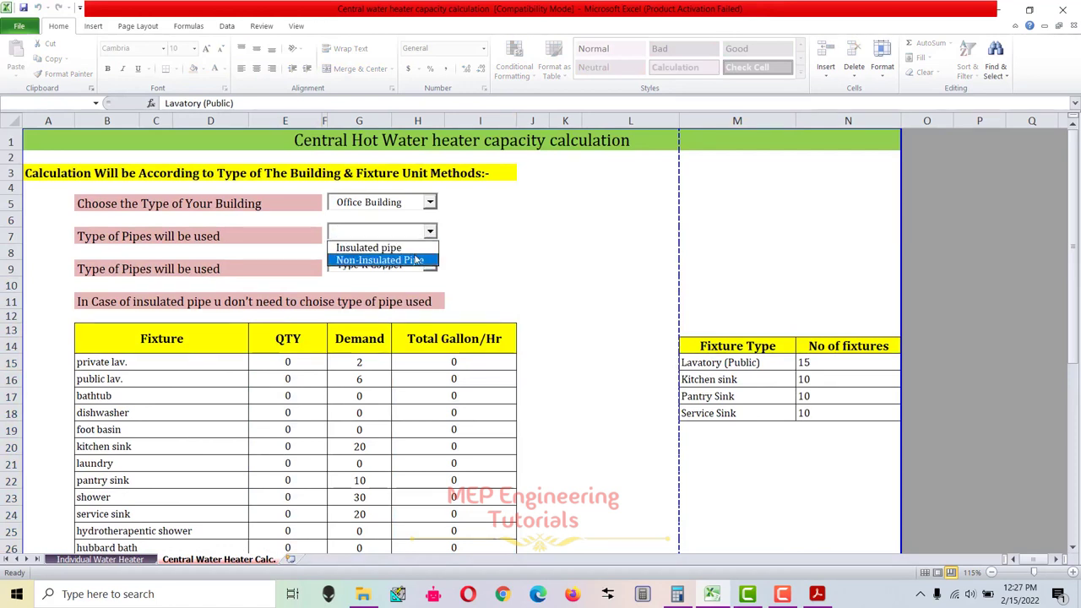
click(416, 260)
click(564, 345)
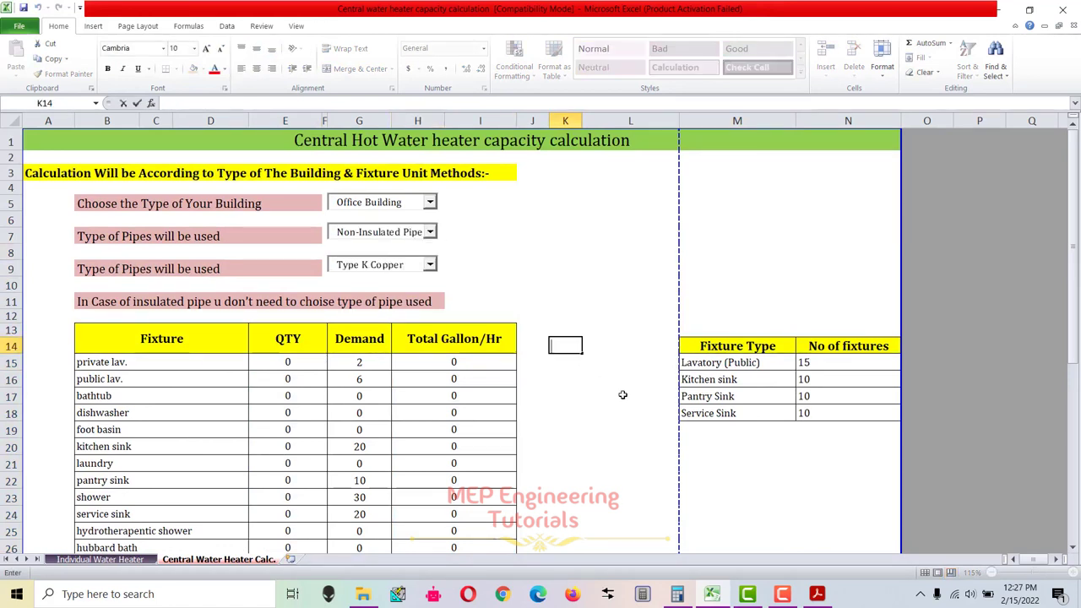
Review the No of fixtures values in the example table, from Lavatory (Public) to Service Sink.
double_click(822, 365)
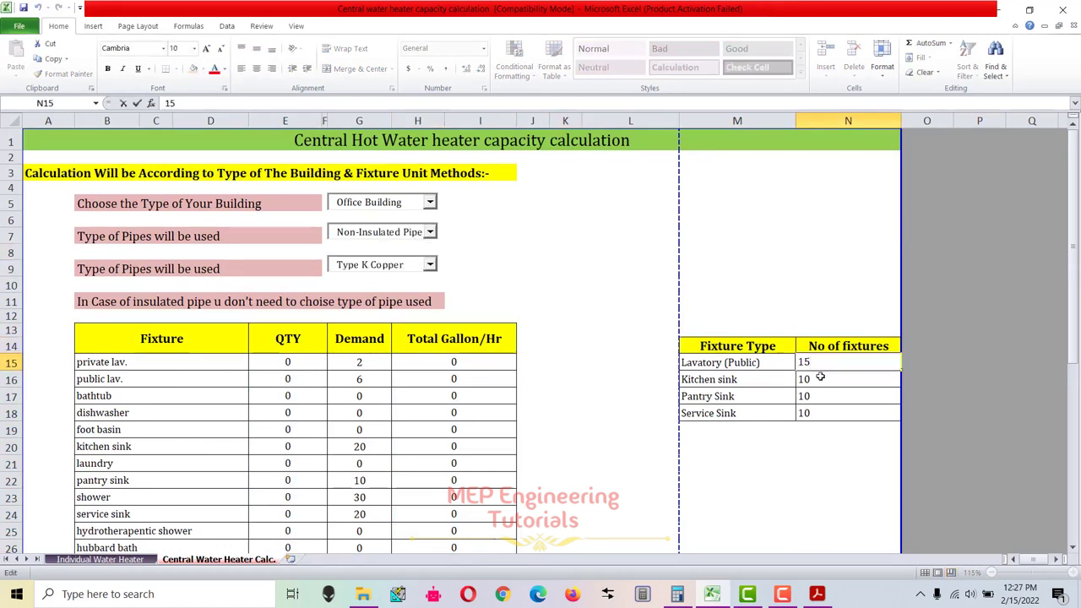
click(817, 378)
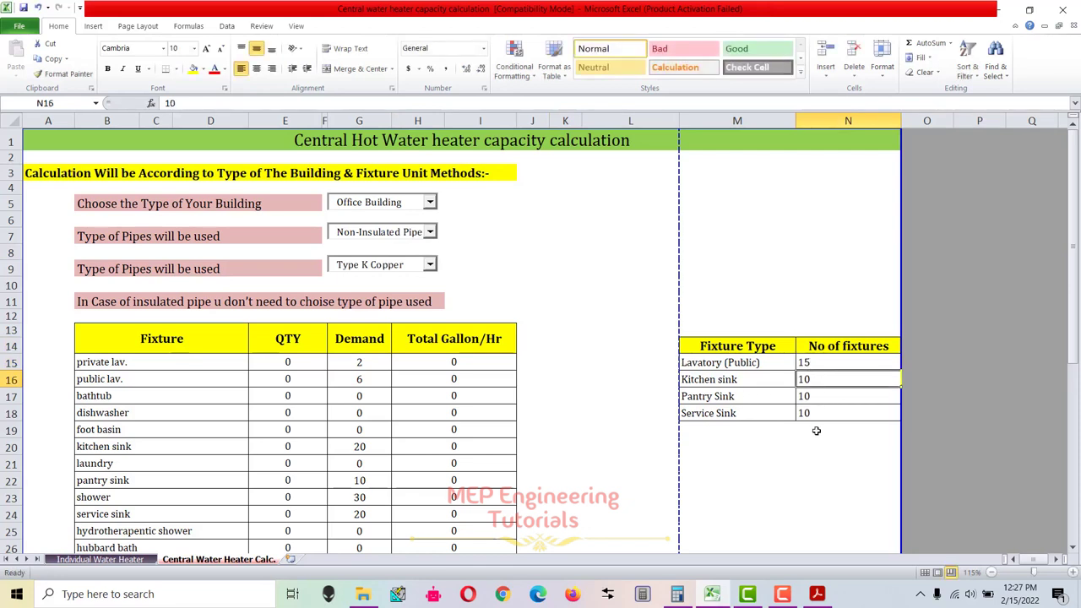
key(Down)
key(Down)
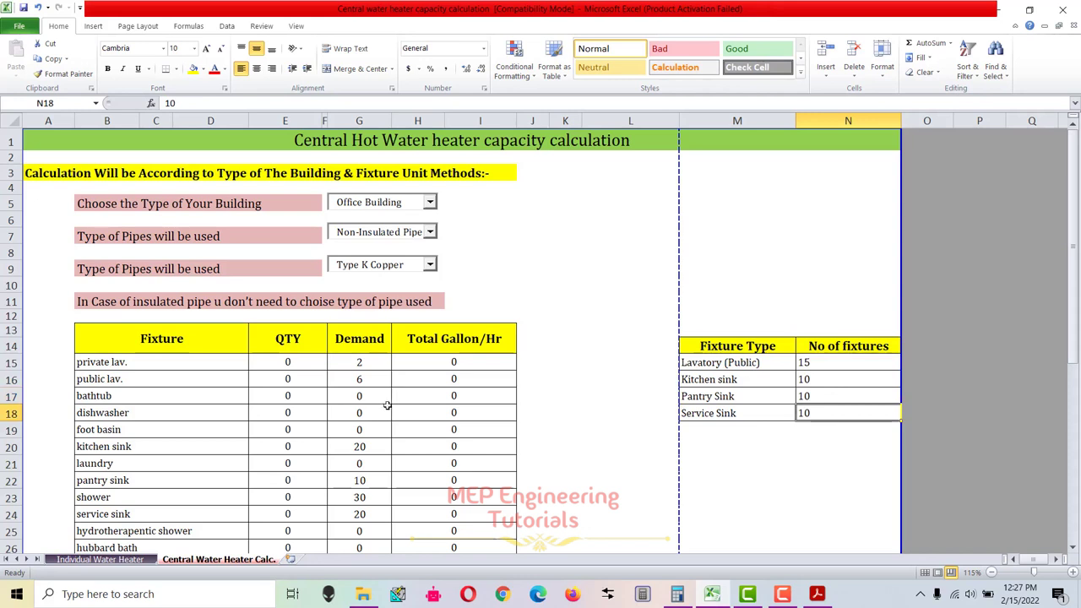
Look through the fixture table's QTY and Demand columns down to the storage tank capacity rows.
scroll(386, 406, down, 1)
click(288, 311)
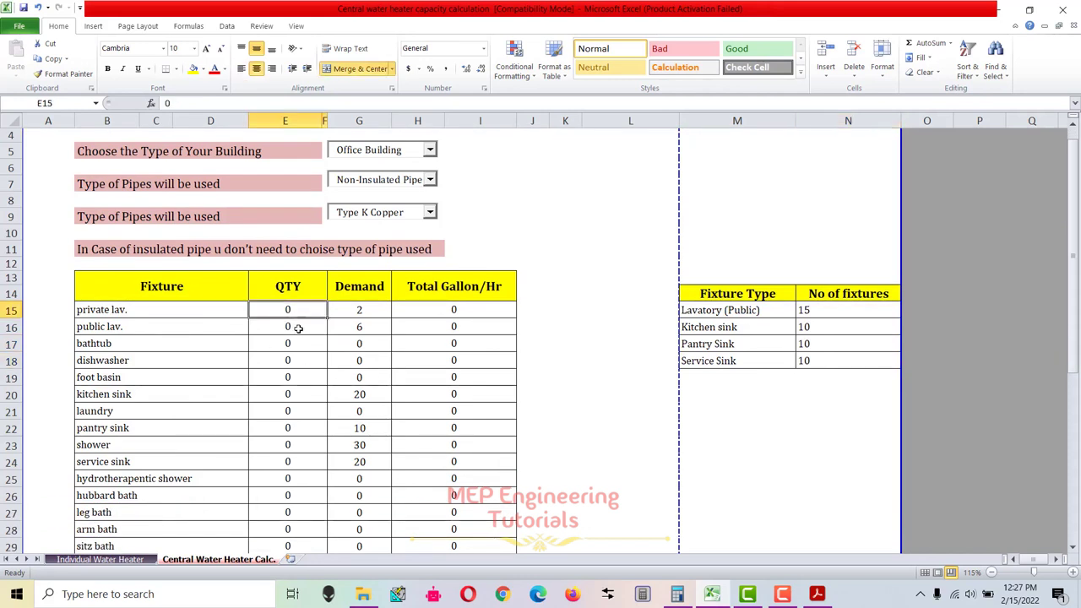
scroll(337, 369, down, 3)
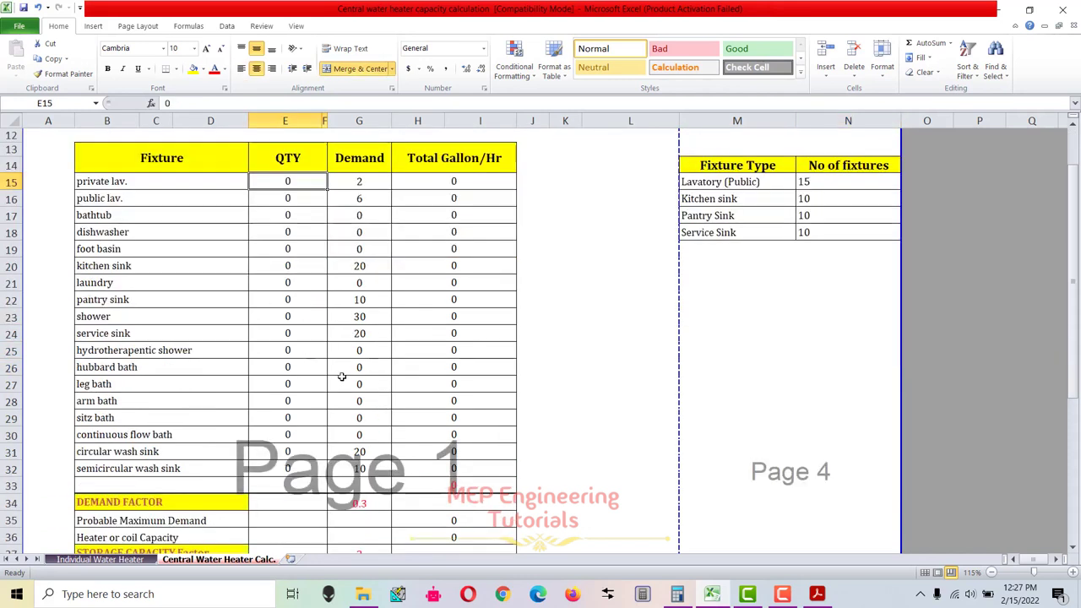
scroll(341, 411, down, 2)
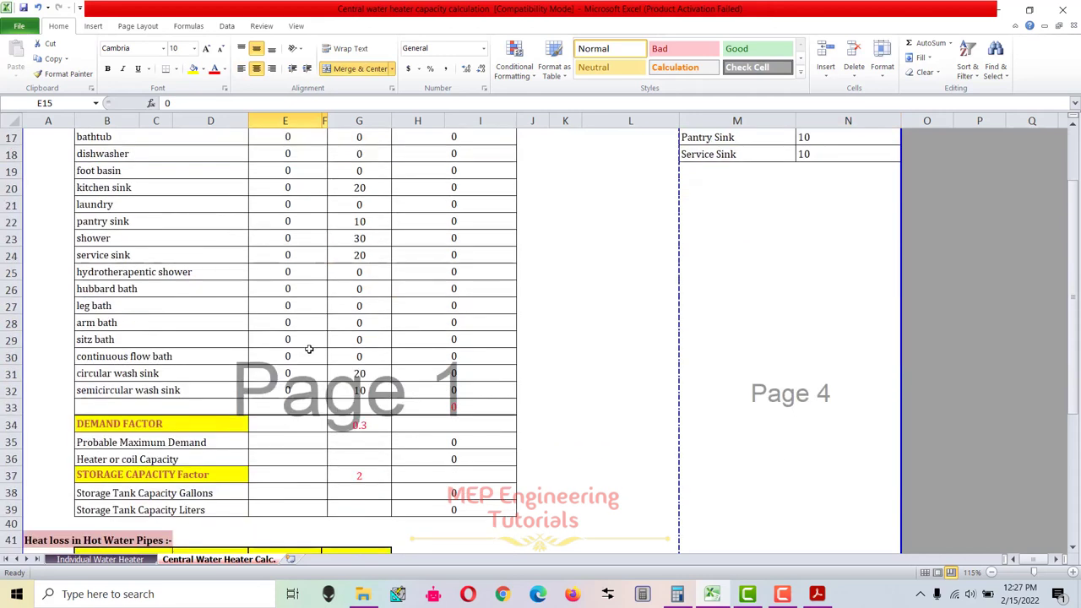
click(384, 358)
scroll(237, 302, up, 3)
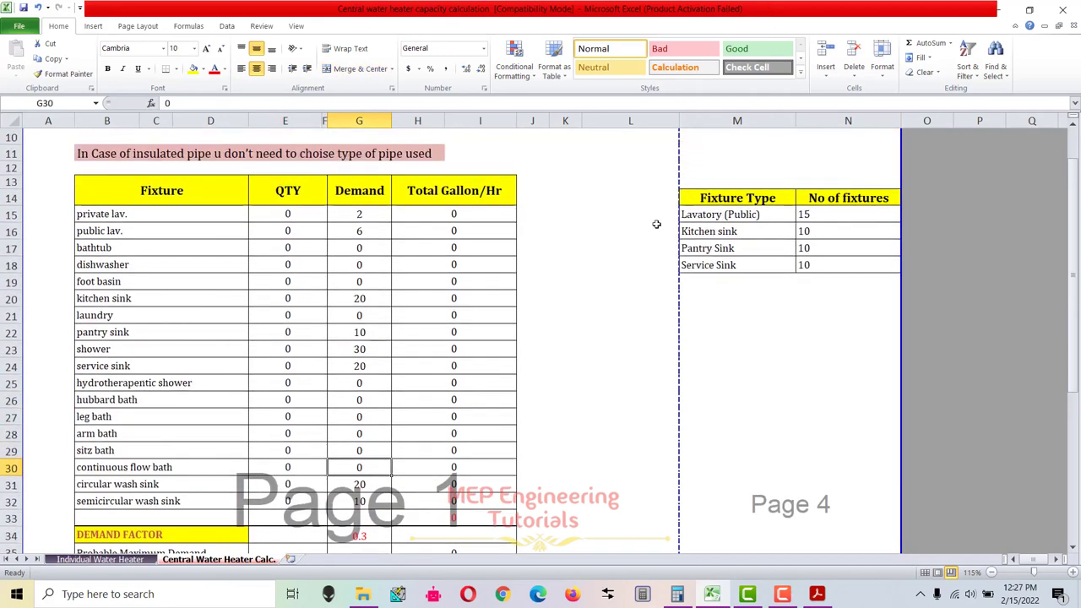
scroll(352, 212, up, 1)
Enter a QTY of 15 for public lav. and 10 for kitchen sink in the fixture table.
click(288, 264)
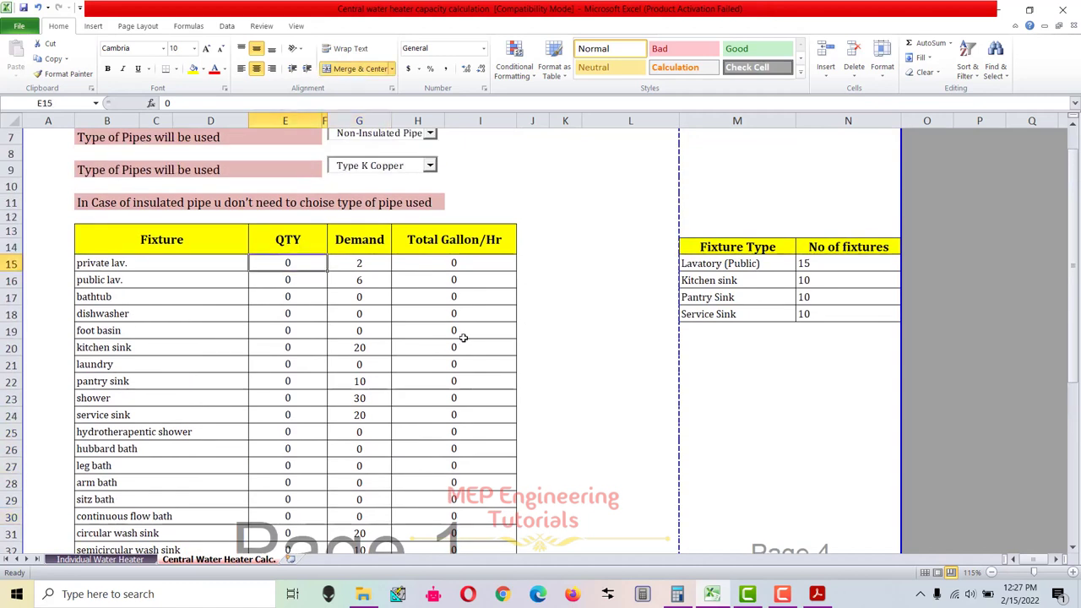
click(279, 278)
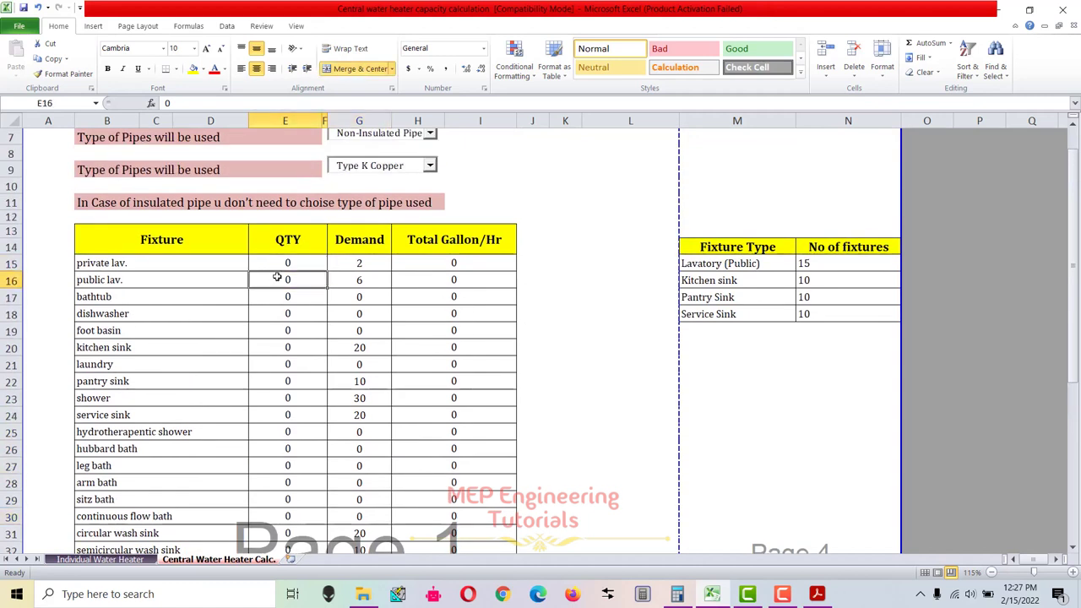
text(15)
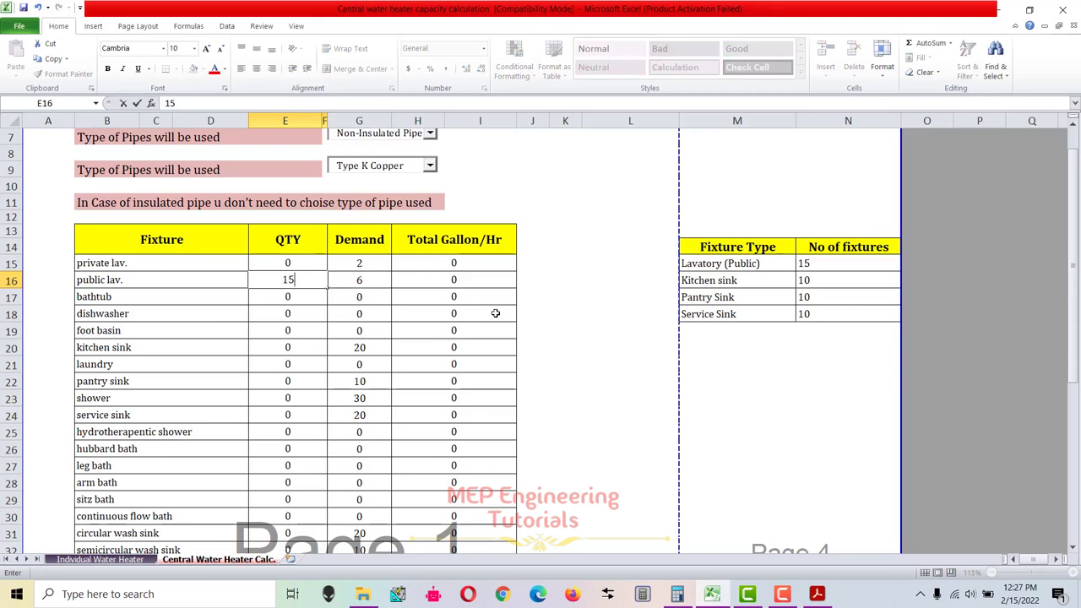
key(Return)
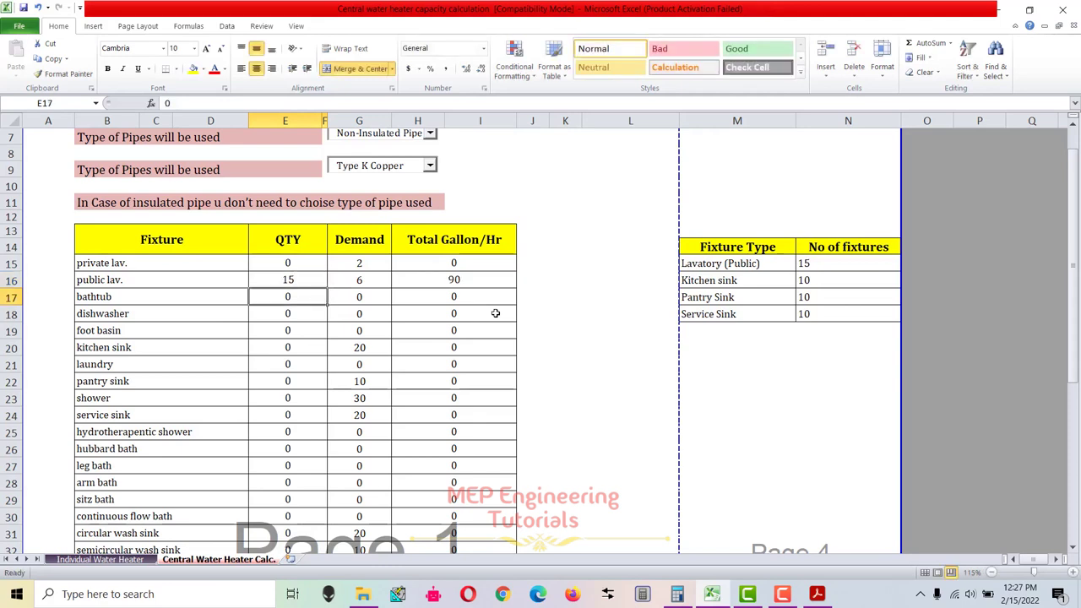
key(Down)
key(Down)
key(Down)
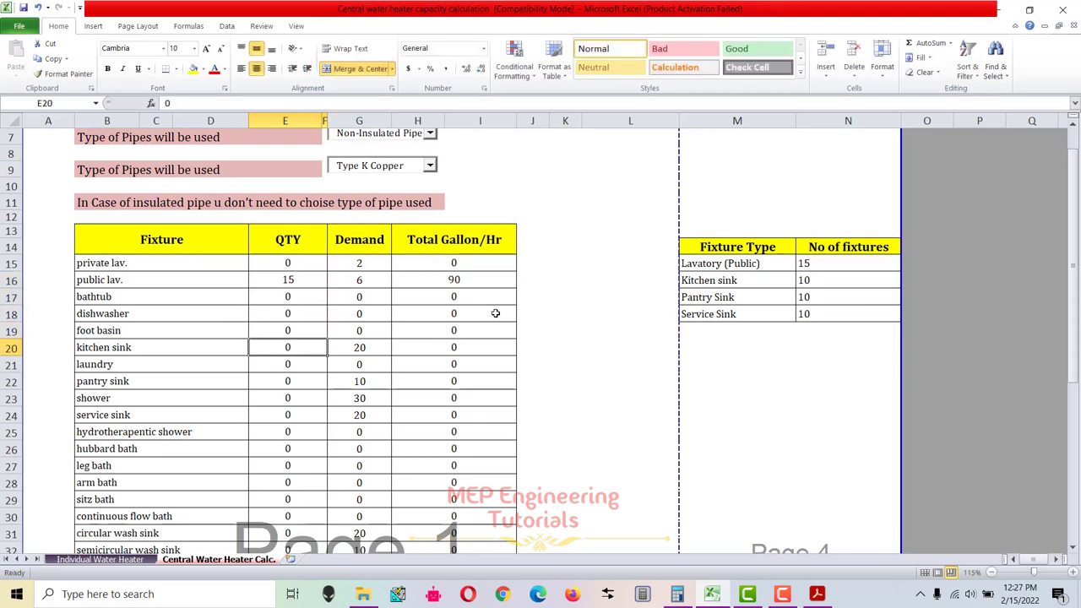
text(10)
key(Return)
Enter a QTY of 10 for both pantry sink and service sink.
key(Down)
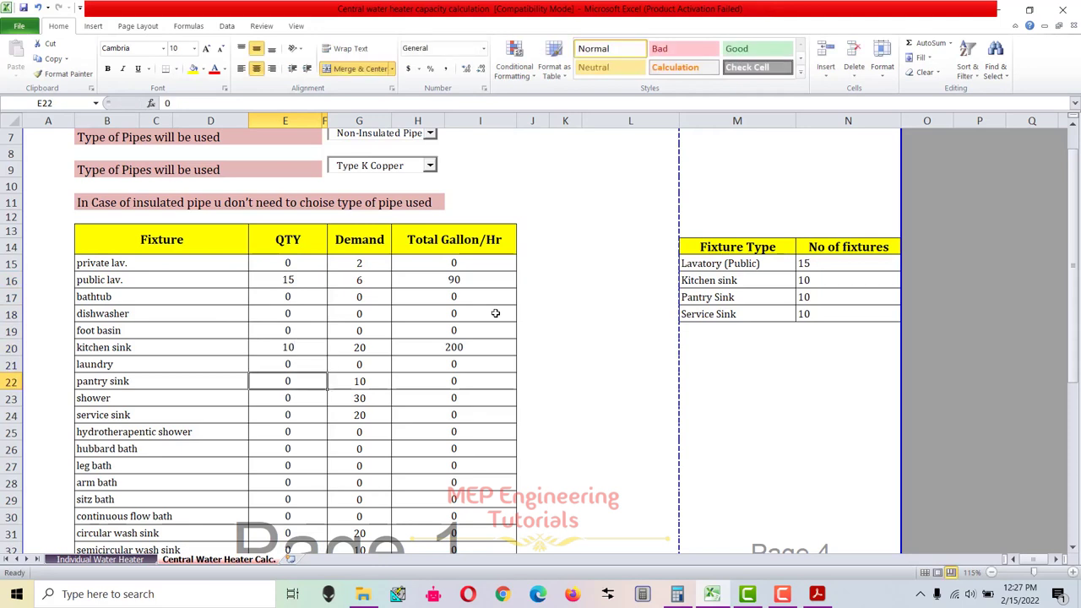
text(10)
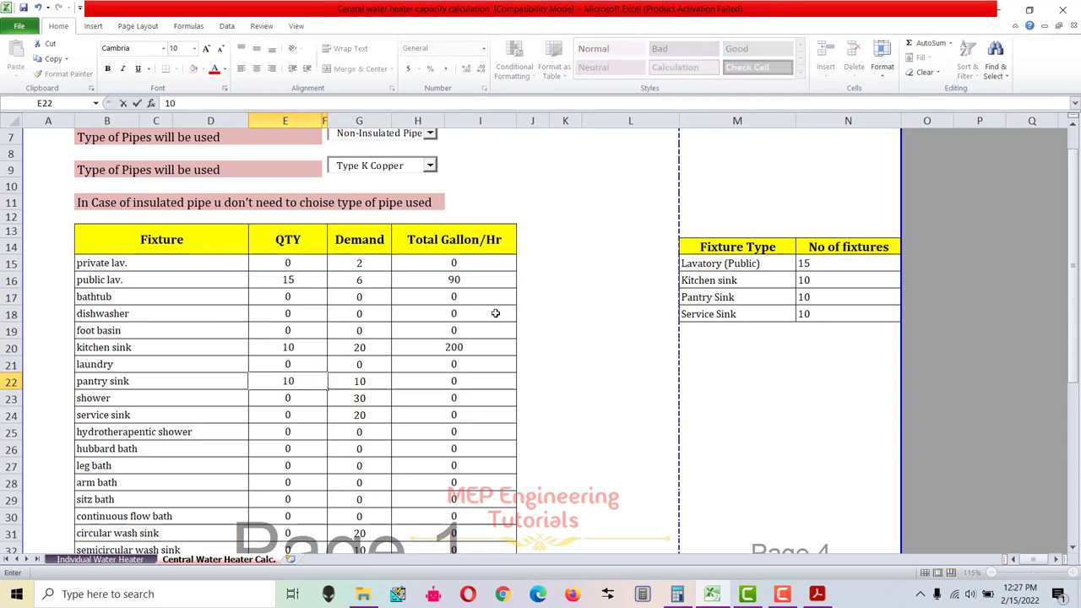
key(Return)
key(Down)
text(10)
key(Return)
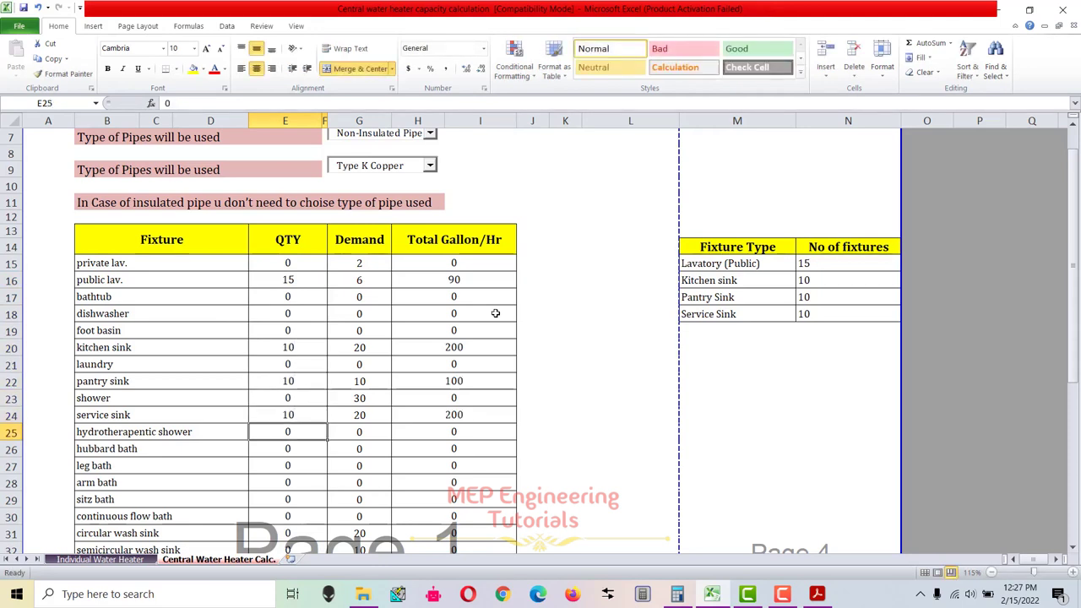
Review the filled QTY column and inspect the formula summing the Total Gallon/Hr column.
scroll(496, 313, down, 2)
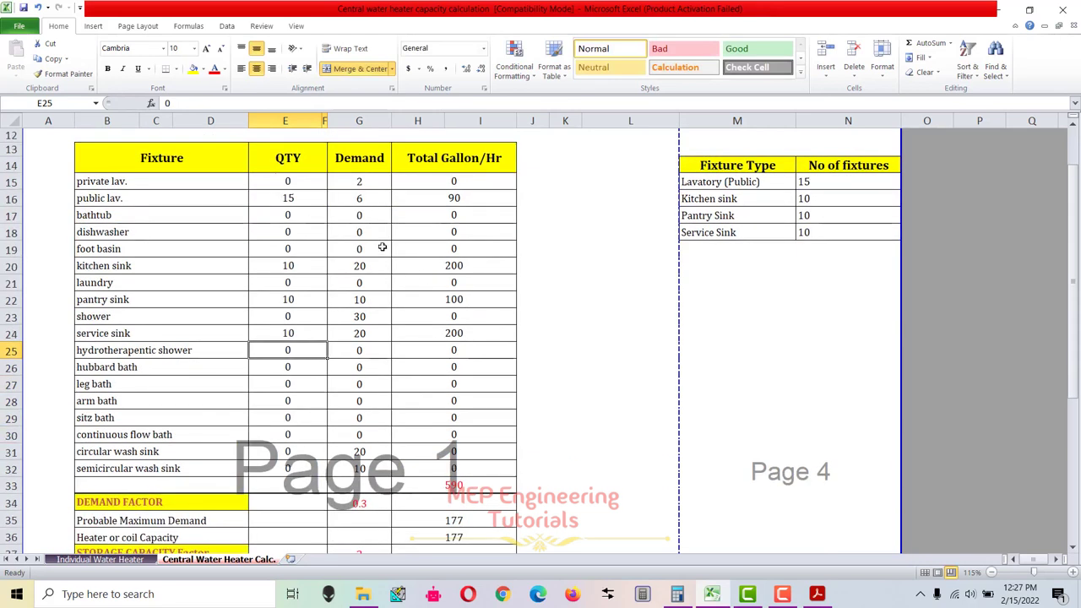
drag(303, 183, 287, 488)
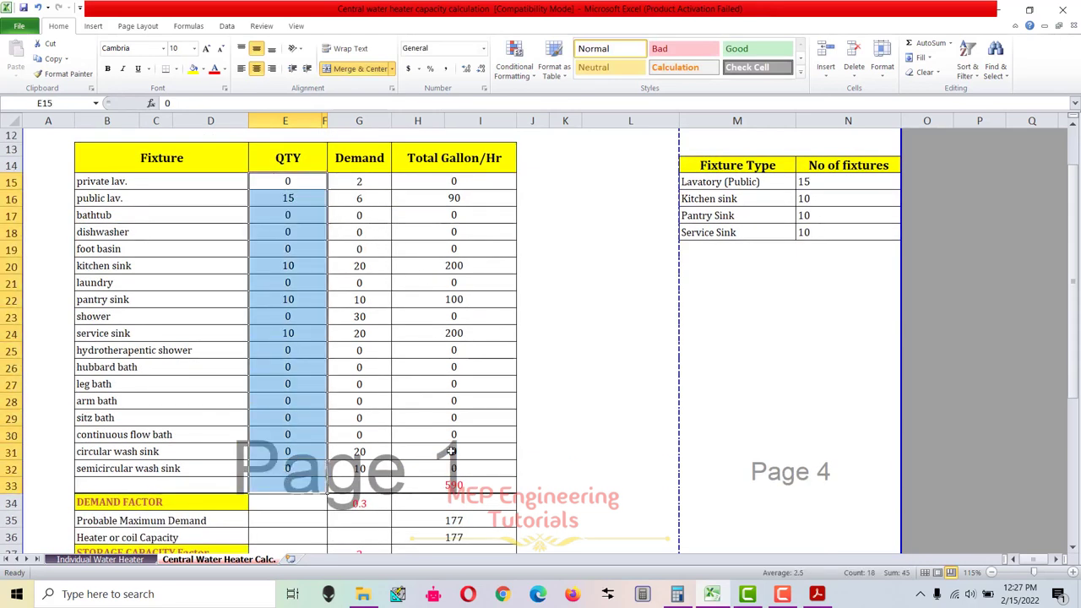
click(475, 482)
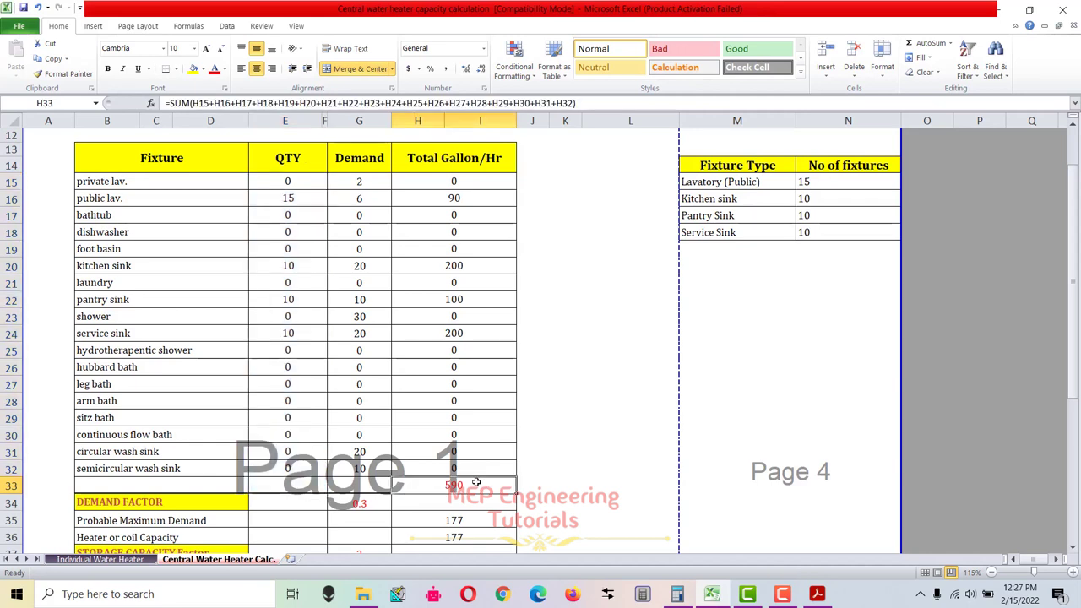
double_click(482, 484)
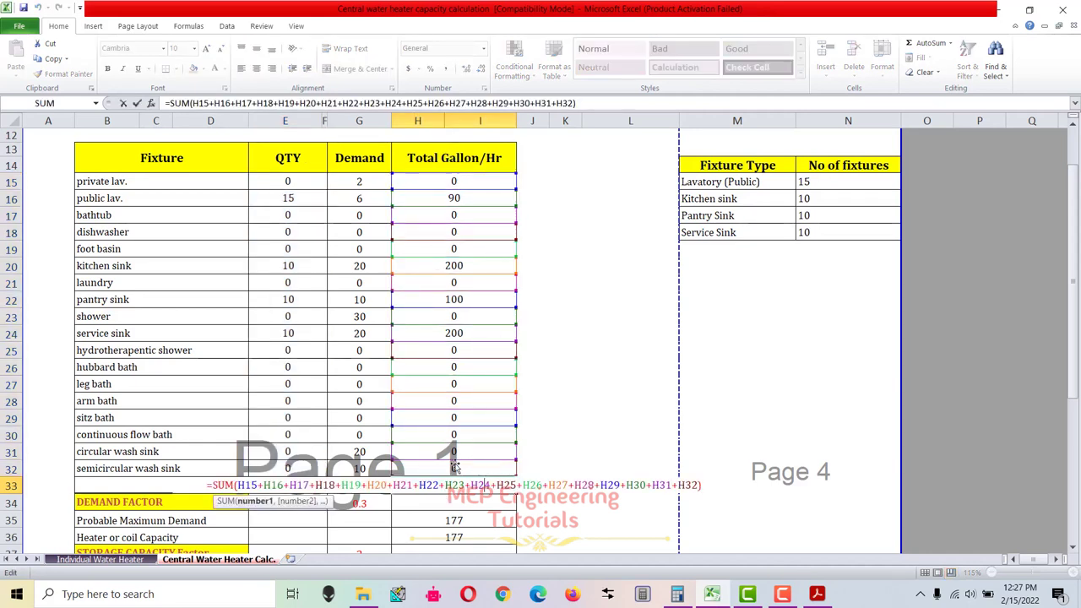
key(Escape)
Examine the Probable Maximum Demand row and inspect how its formula uses the total gallons and the demand factor.
scroll(515, 441, down, 1)
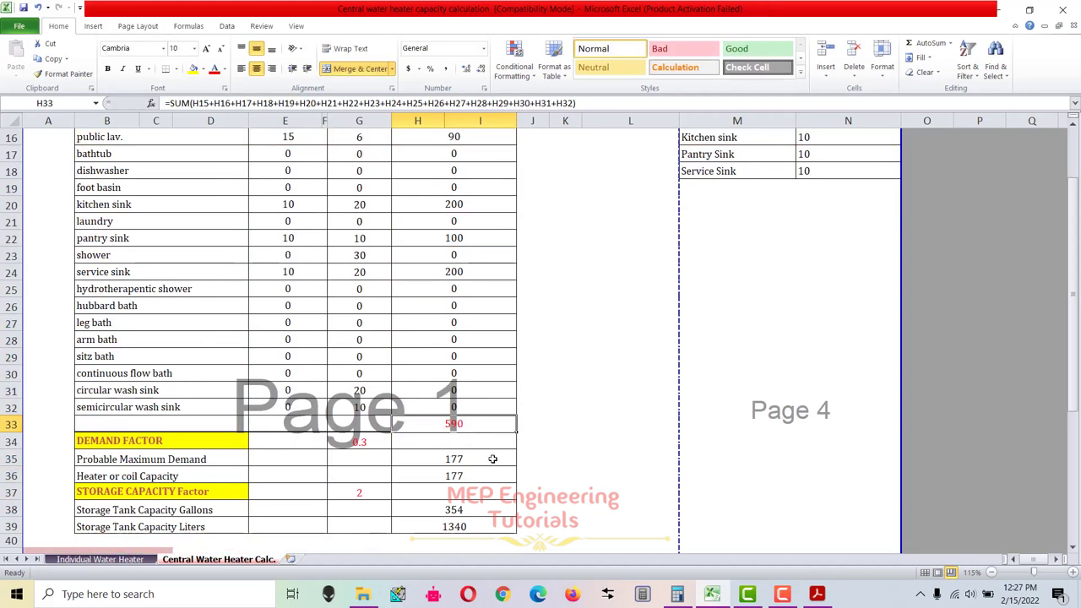
scroll(483, 450, down, 1)
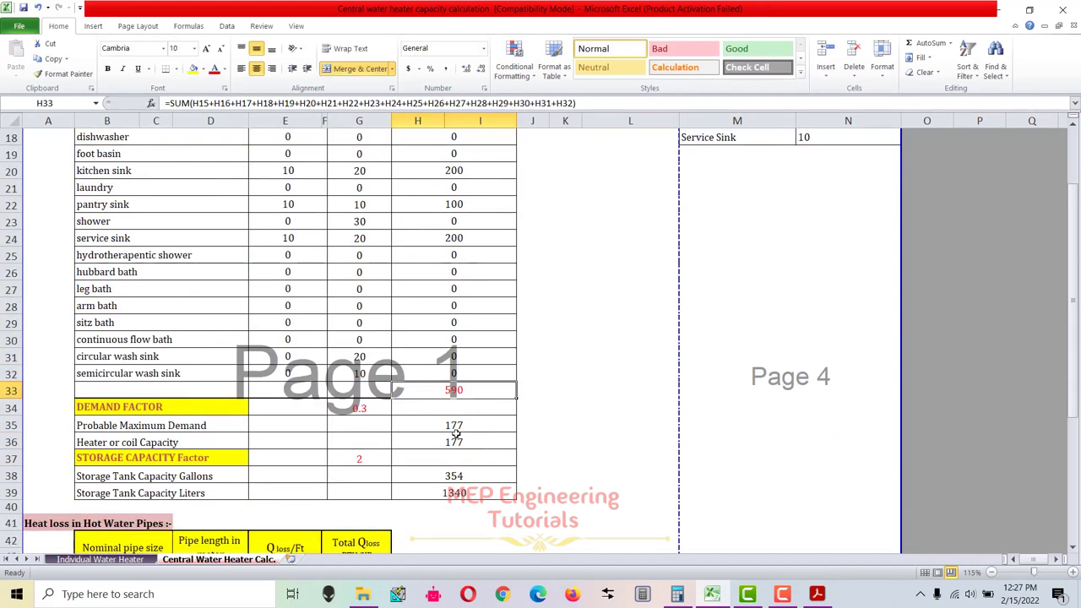
drag(164, 420, 433, 427)
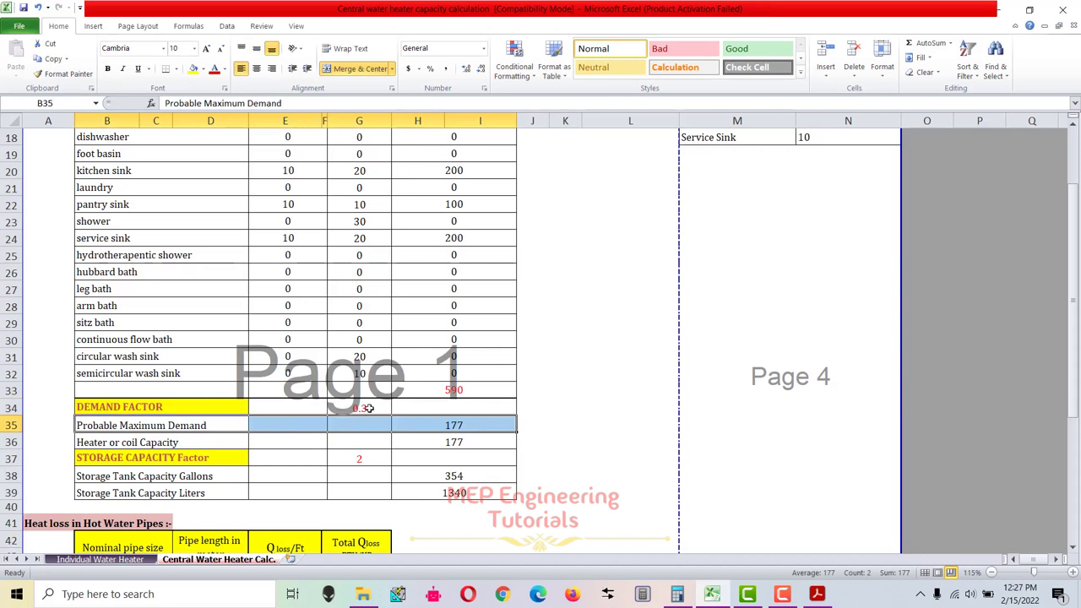
click(455, 389)
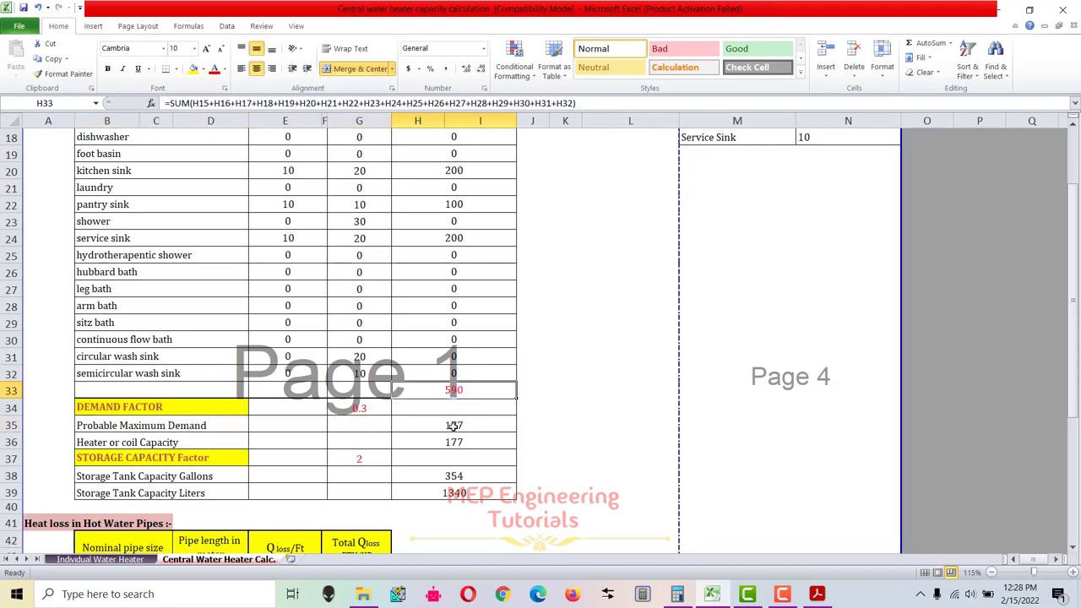
double_click(453, 427)
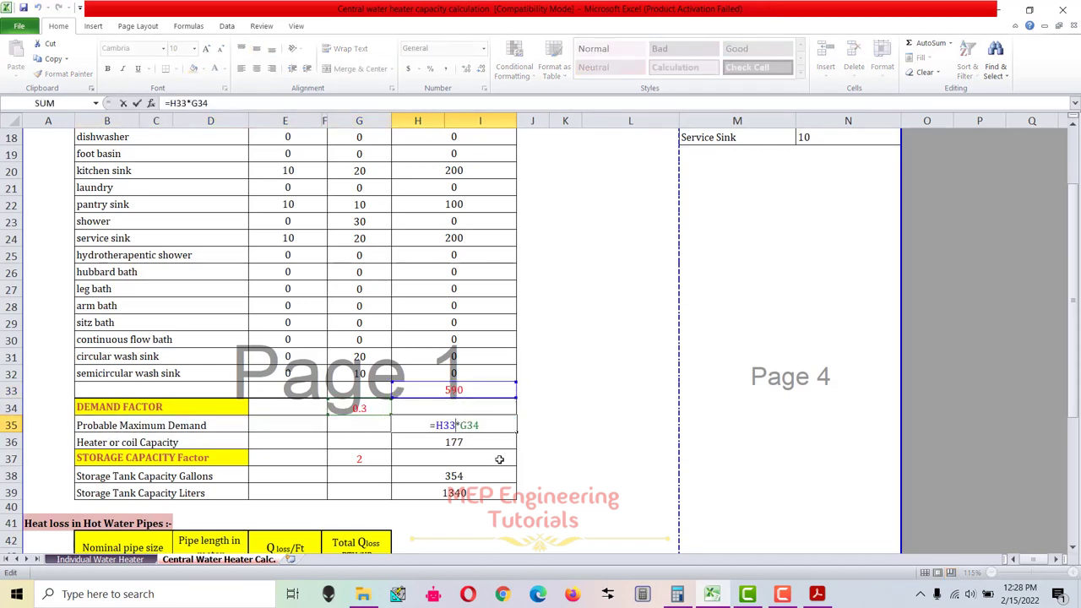
key(Escape)
Check the Heater or coil Capacity formula, then compare the Storage Capacity Factor with the selected building type.
scroll(421, 460, down, 1)
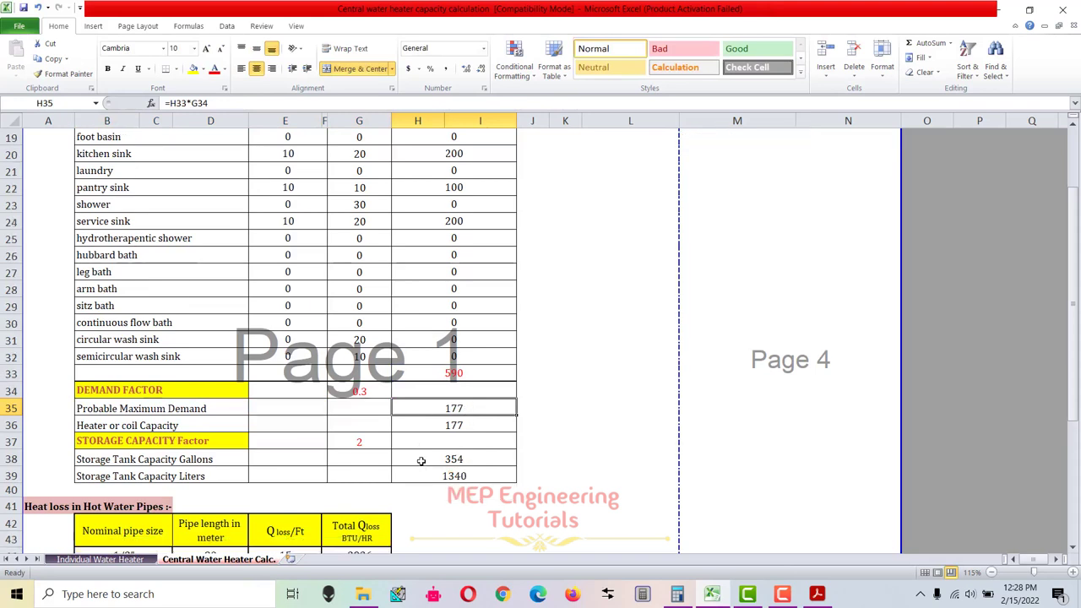
click(470, 427)
scroll(455, 447, down, 1)
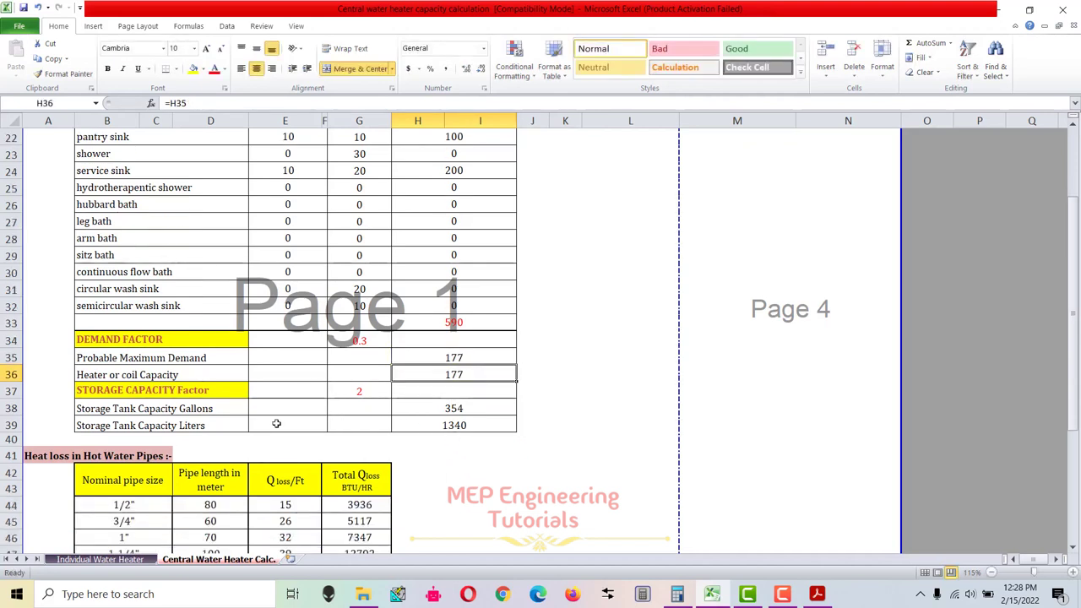
click(365, 391)
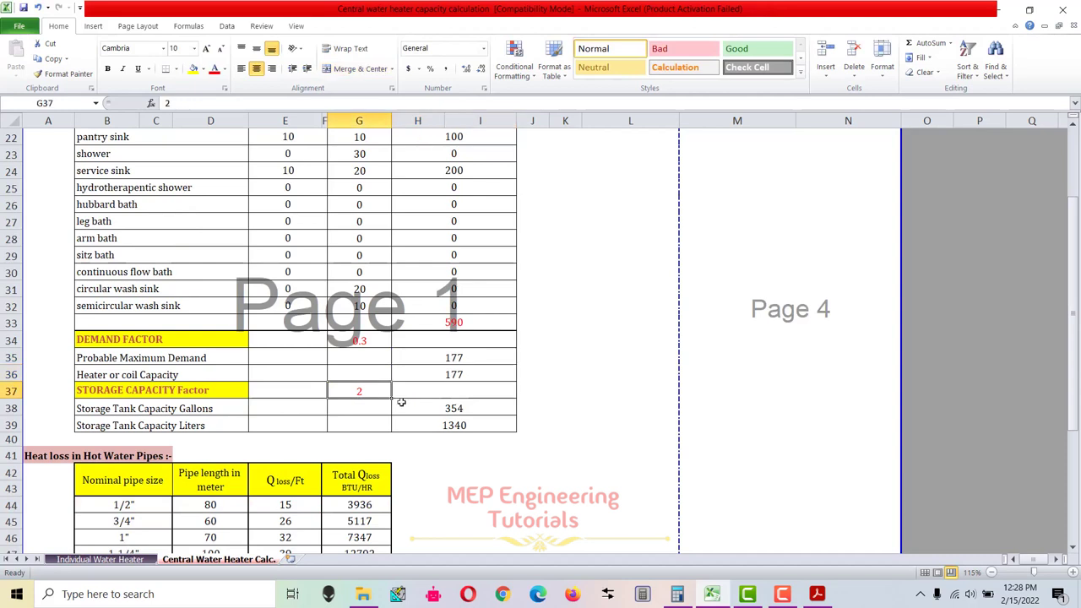
scroll(687, 292, up, 5)
scroll(435, 189, up, 2)
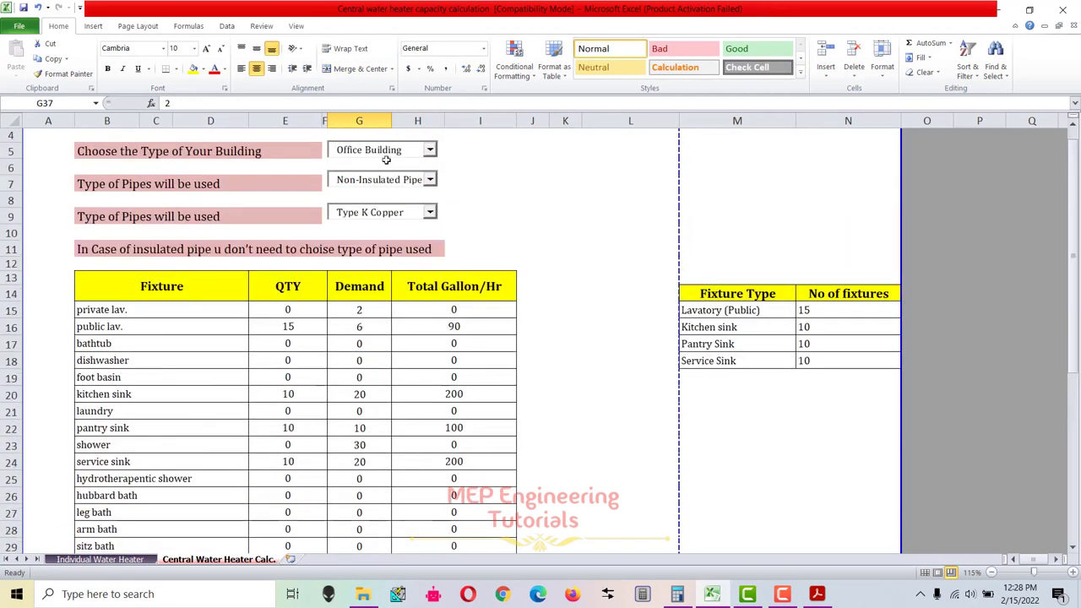
scroll(386, 151, down, 7)
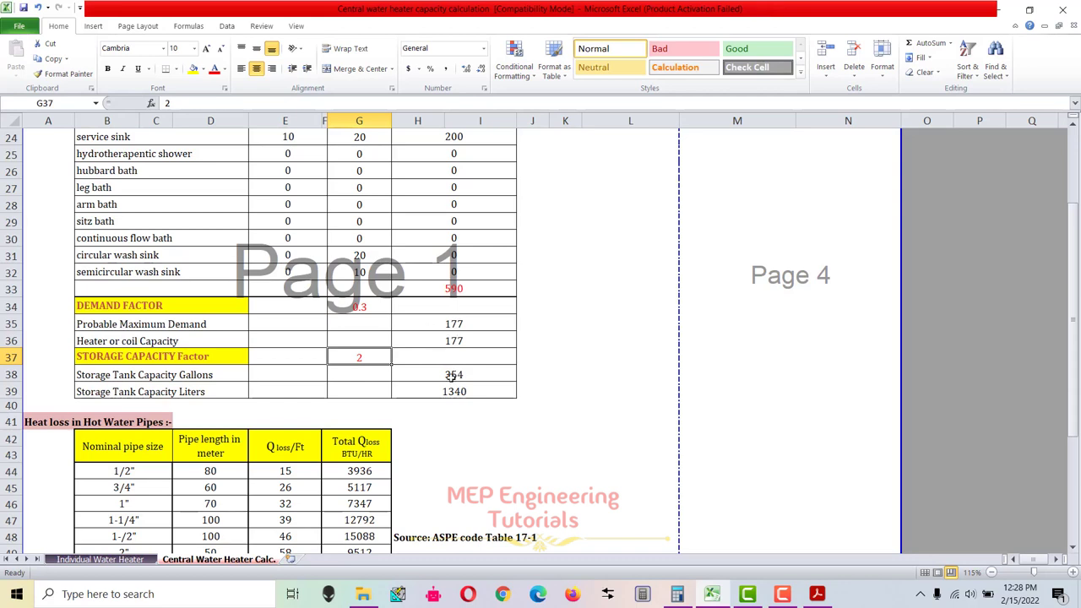
Inspect the formulas behind Storage Tank Capacity in gallons and in liters.
click(437, 375)
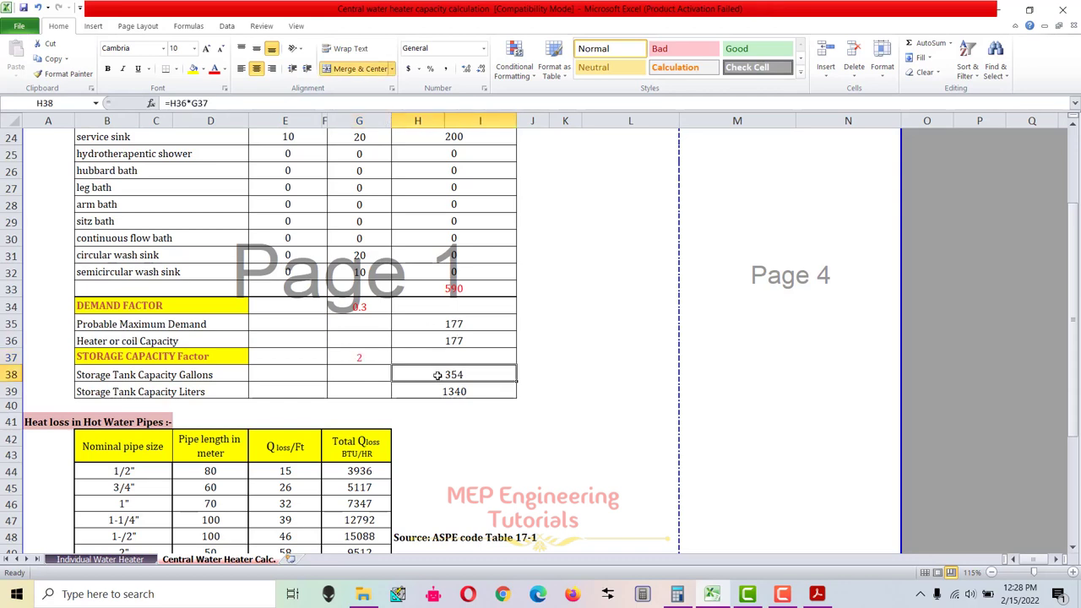
double_click(438, 374)
key(Escape)
click(456, 391)
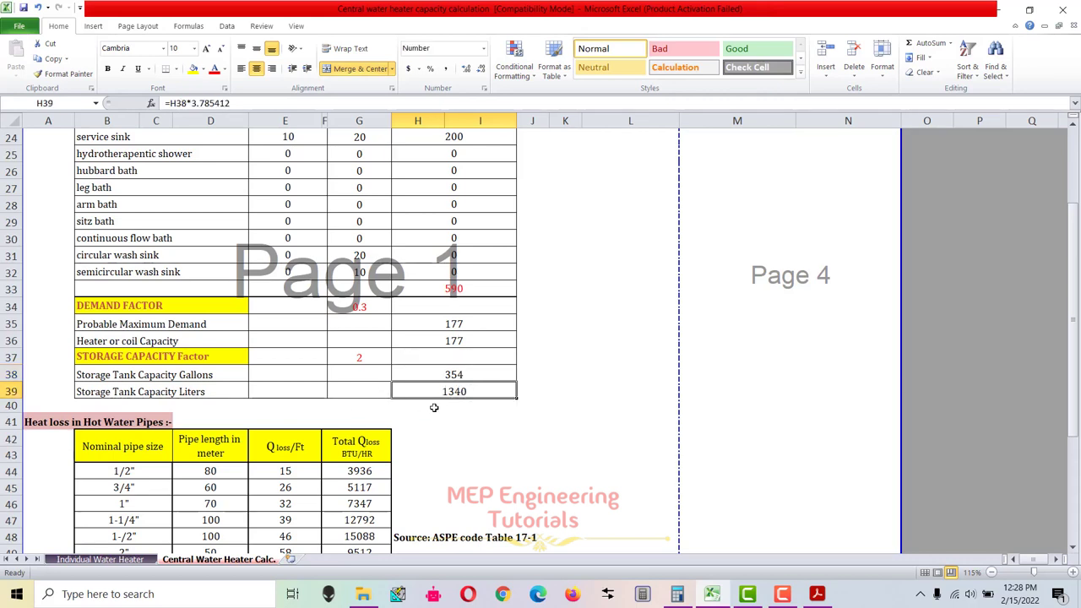
scroll(434, 407, down, 2)
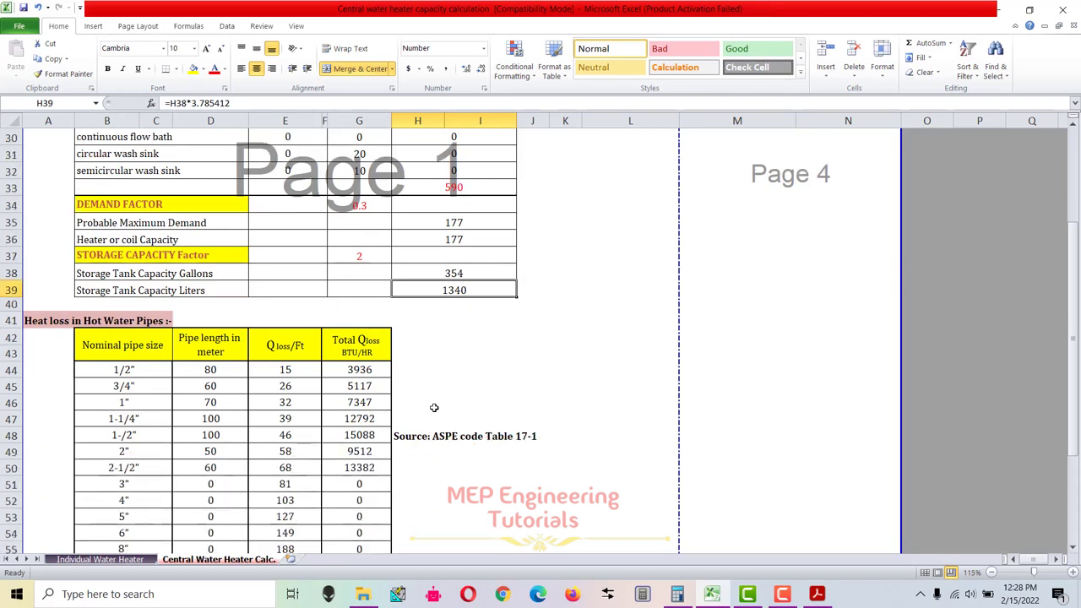
Review the storage and heat loss sections, then highlight the Pump Flow and Pump Head rows under Circulation Pump Selection.
scroll(437, 412, up, 1)
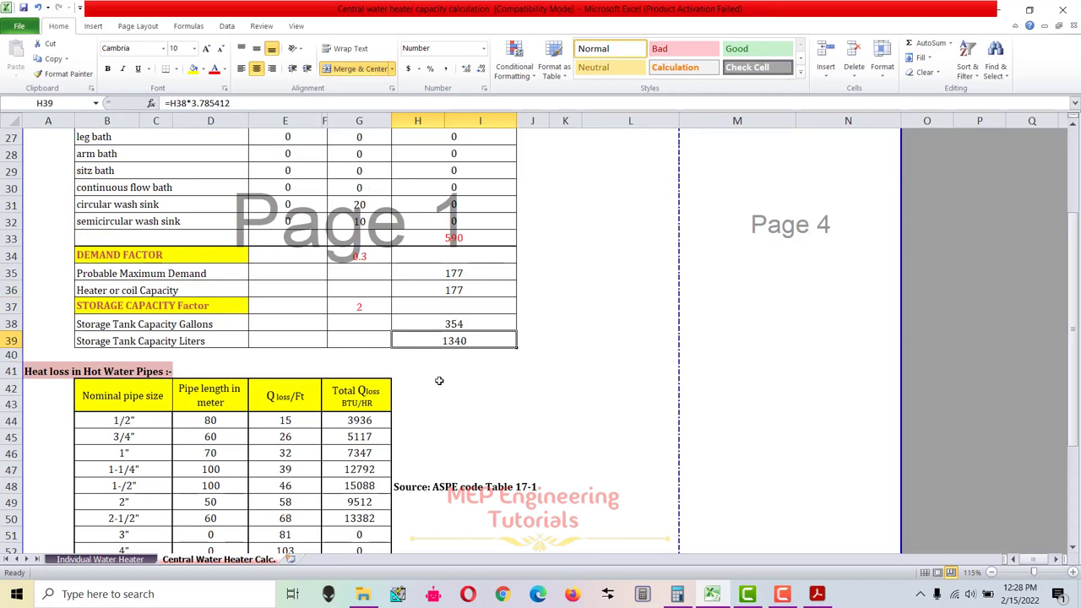
scroll(436, 384, up, 1)
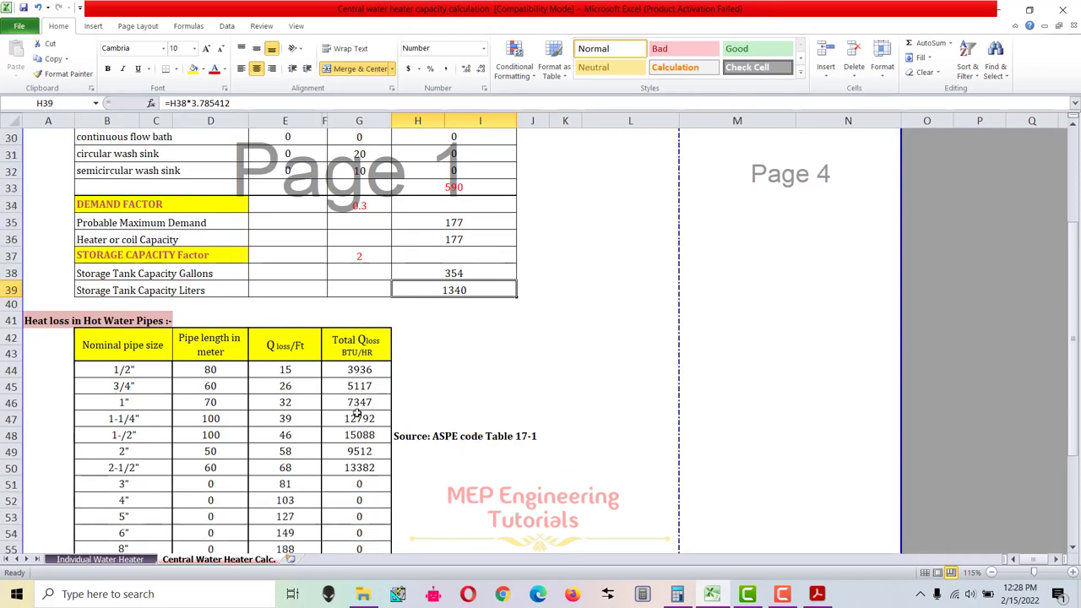
scroll(360, 407, down, 1)
scroll(344, 371, down, 11)
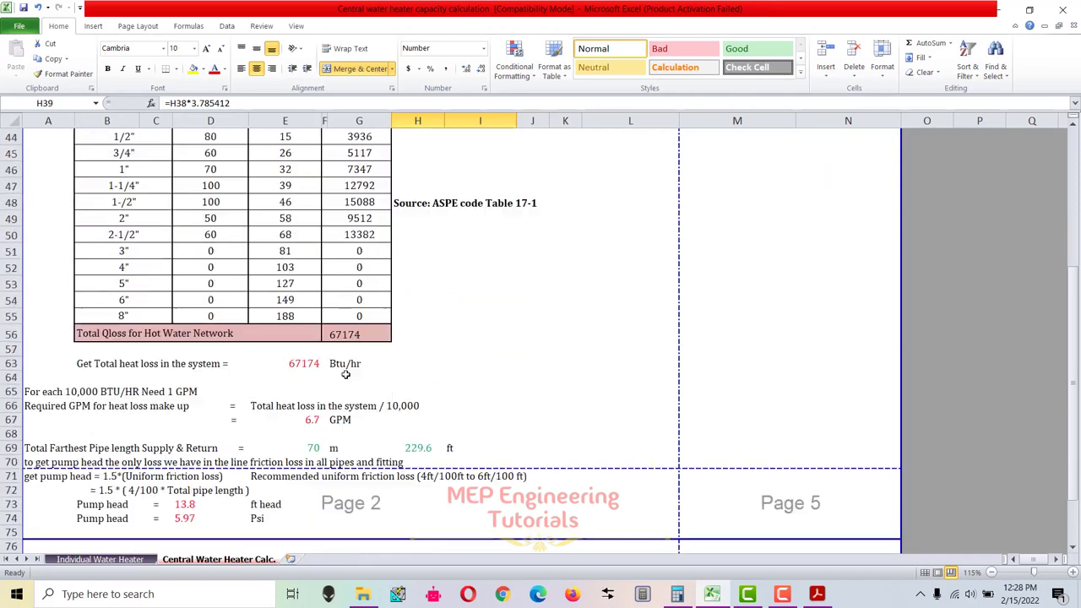
drag(197, 415, 481, 434)
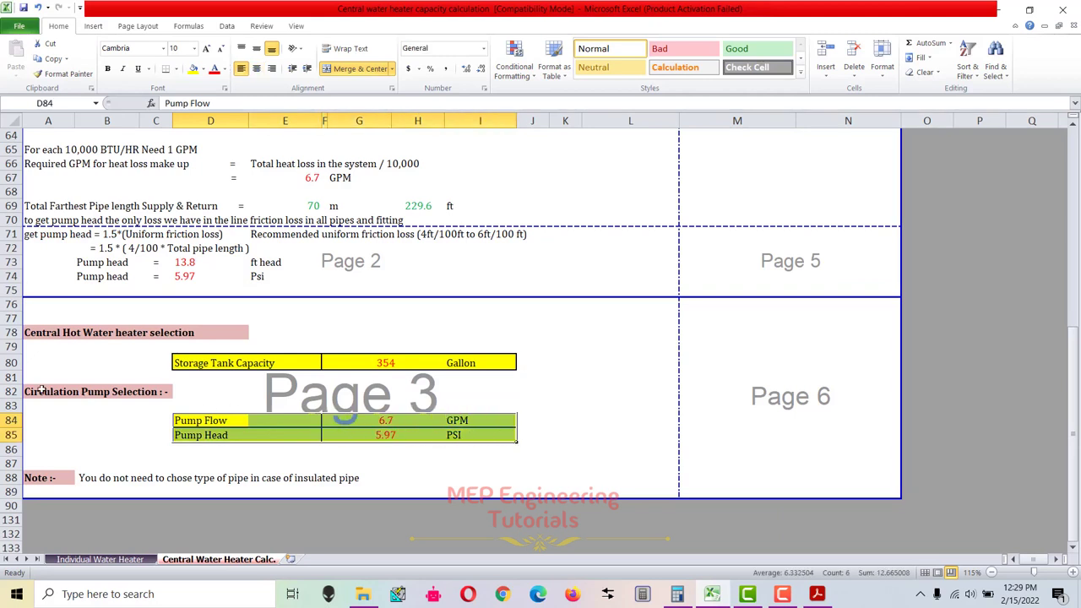
Examine the Heat loss in Hot Water Pipes table and trace how it leads to the circulation pump selection.
scroll(184, 400, up, 2)
scroll(186, 407, up, 6)
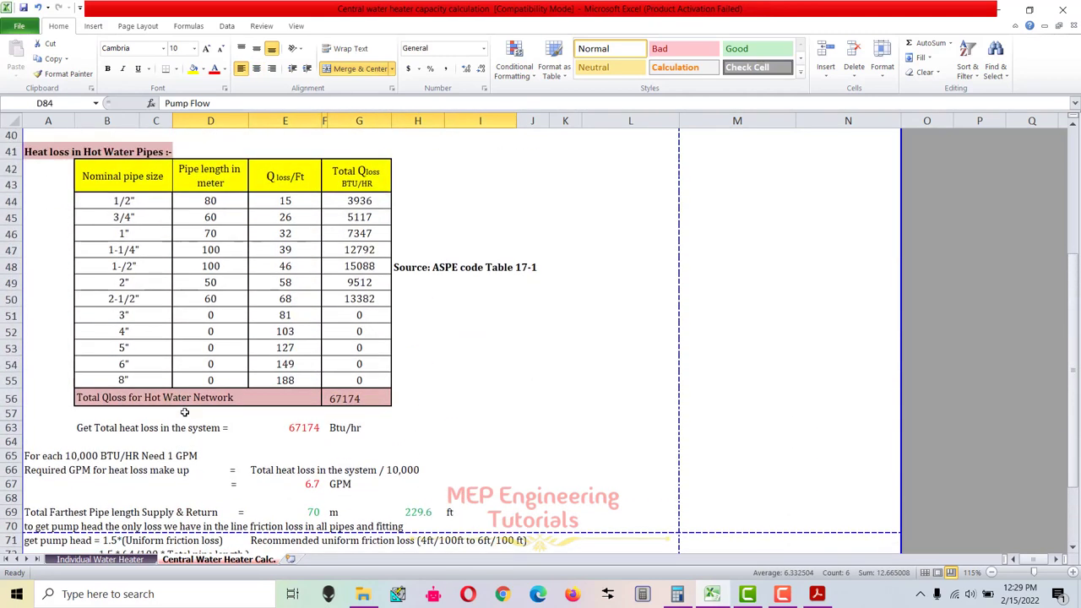
drag(127, 244, 359, 465)
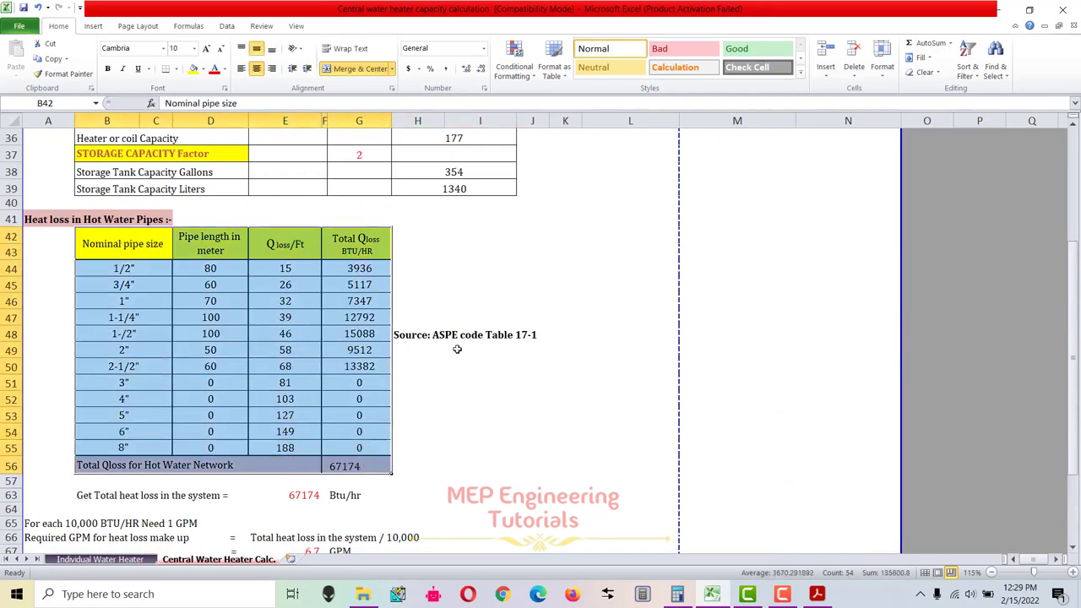
click(264, 348)
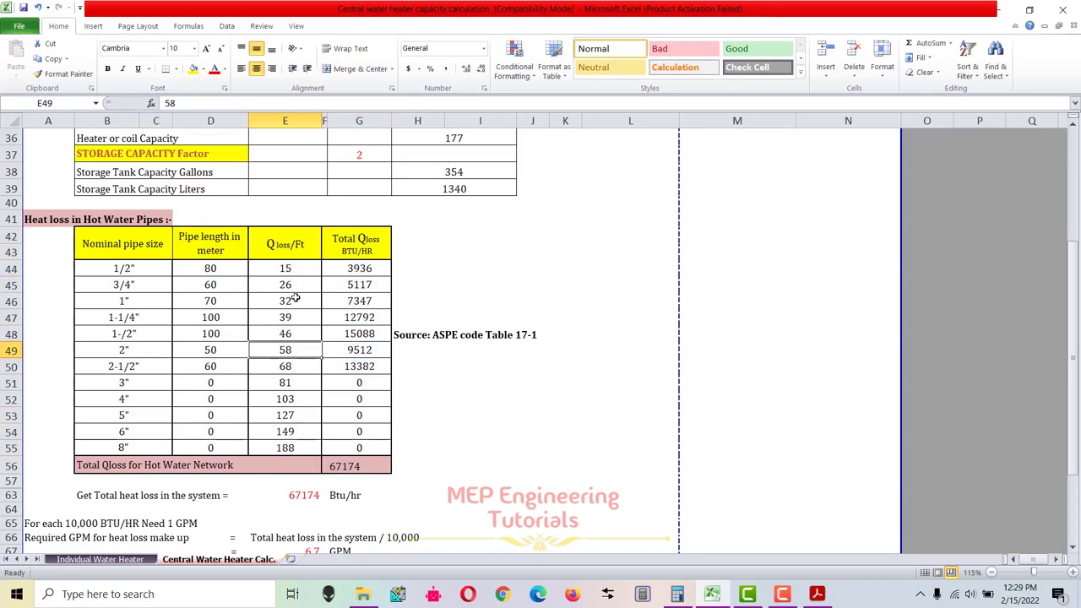
scroll(295, 299, down, 7)
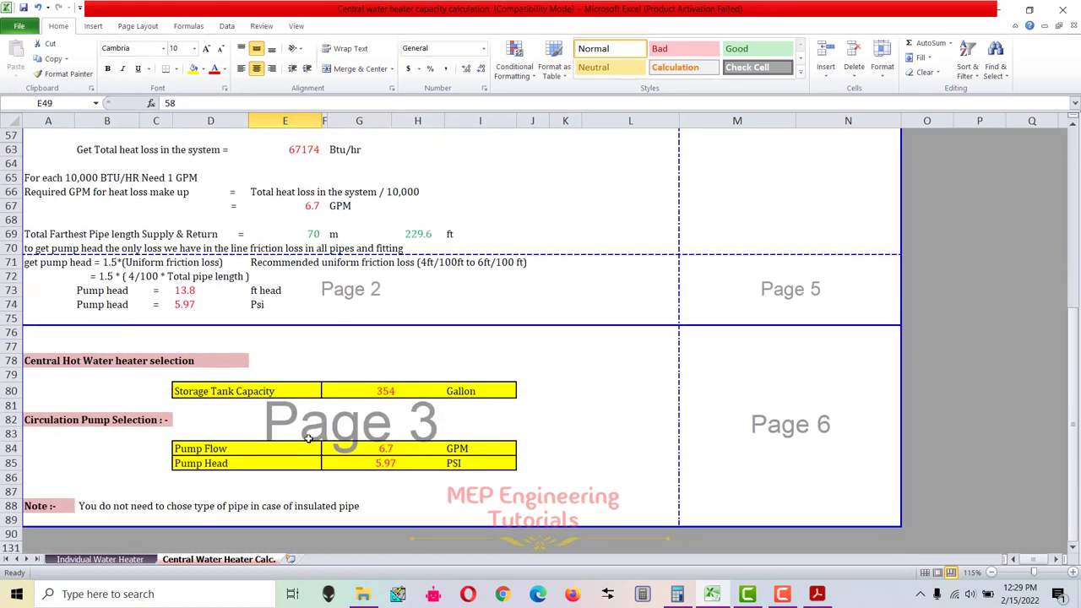
scroll(308, 438, up, 4)
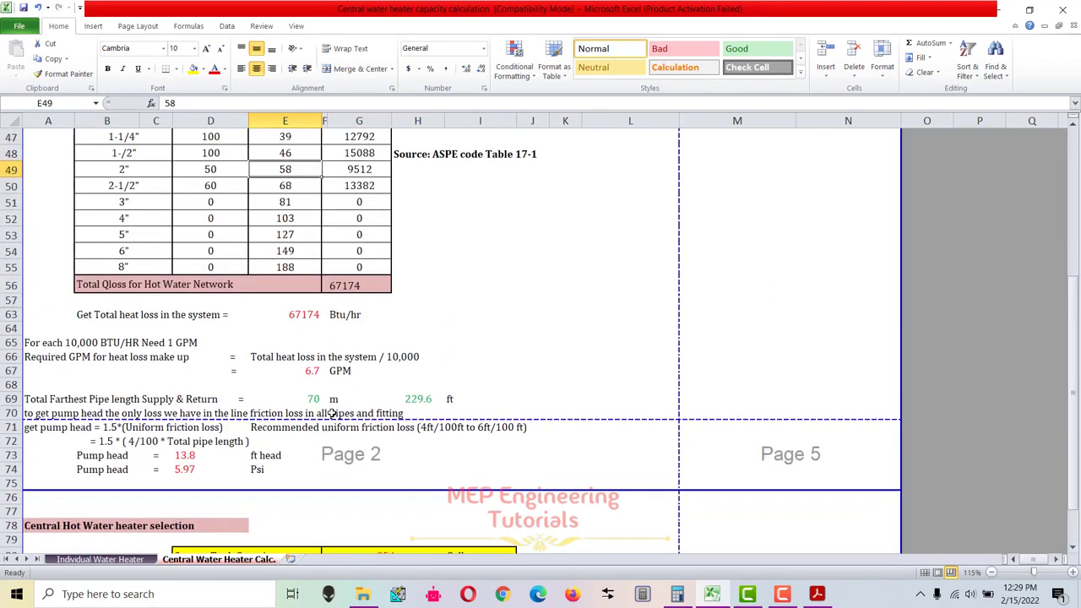
scroll(331, 413, up, 1)
scroll(332, 413, up, 1)
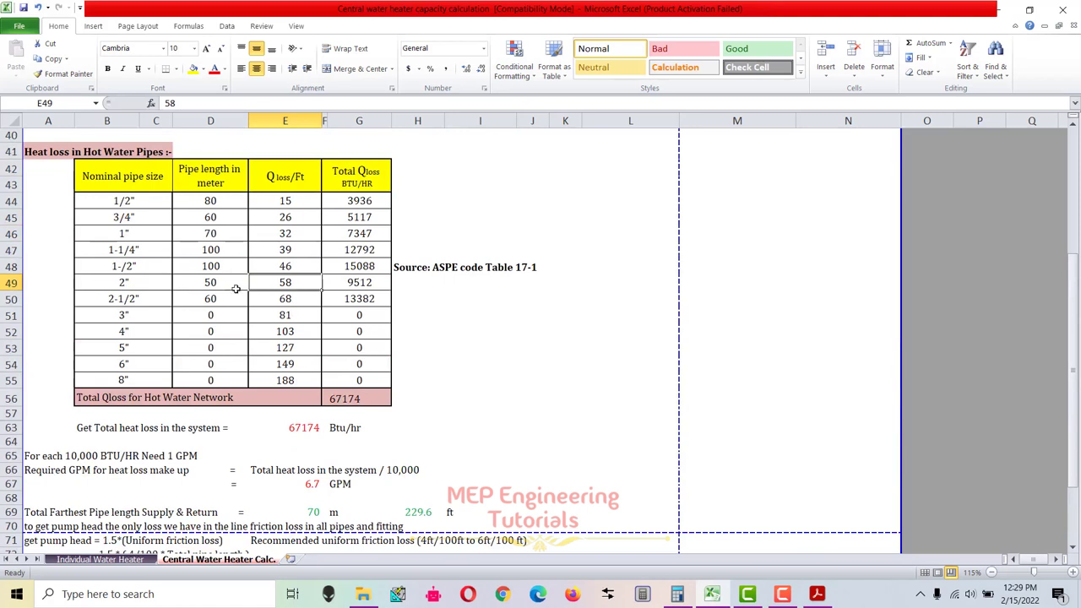
scroll(127, 288, up, 1)
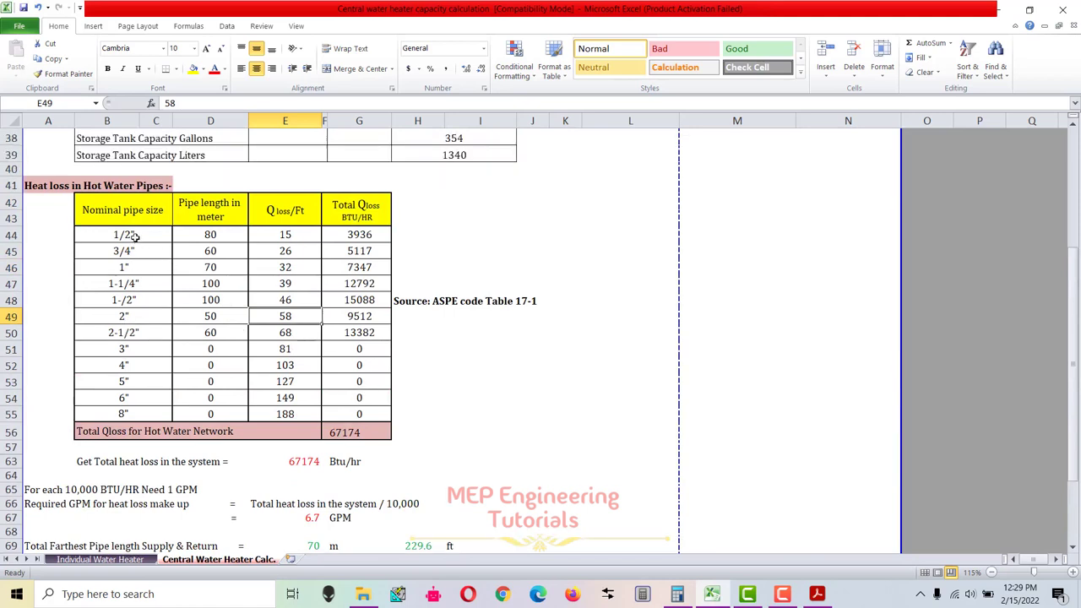
Review the nominal pipe size, pipe length and Q loss/Ft columns, then check the pipe type selections at the start of the sheet.
drag(135, 236, 140, 415)
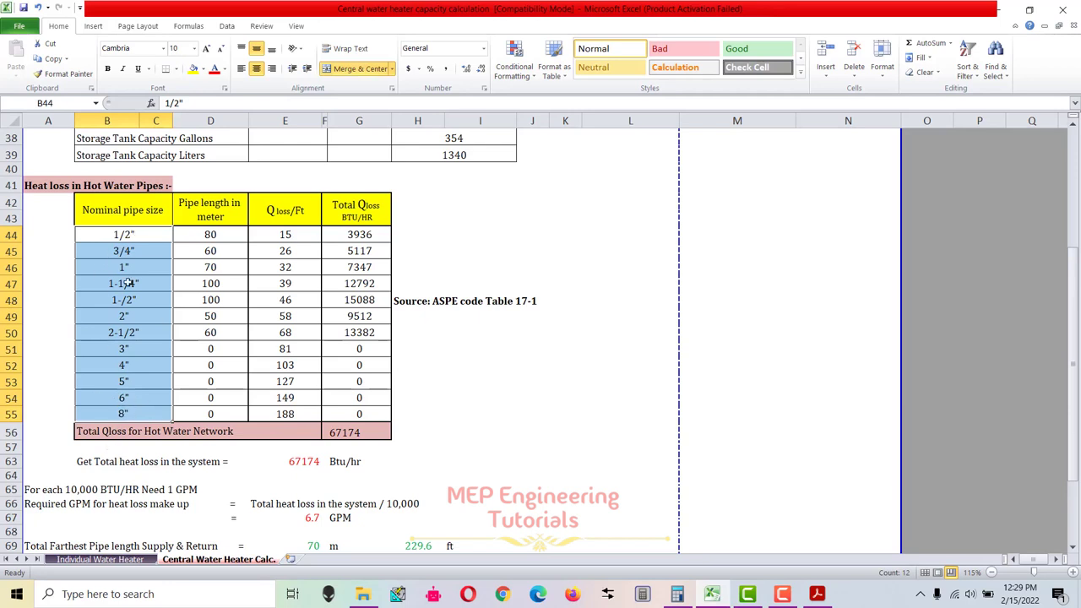
scroll(174, 315, up, 1)
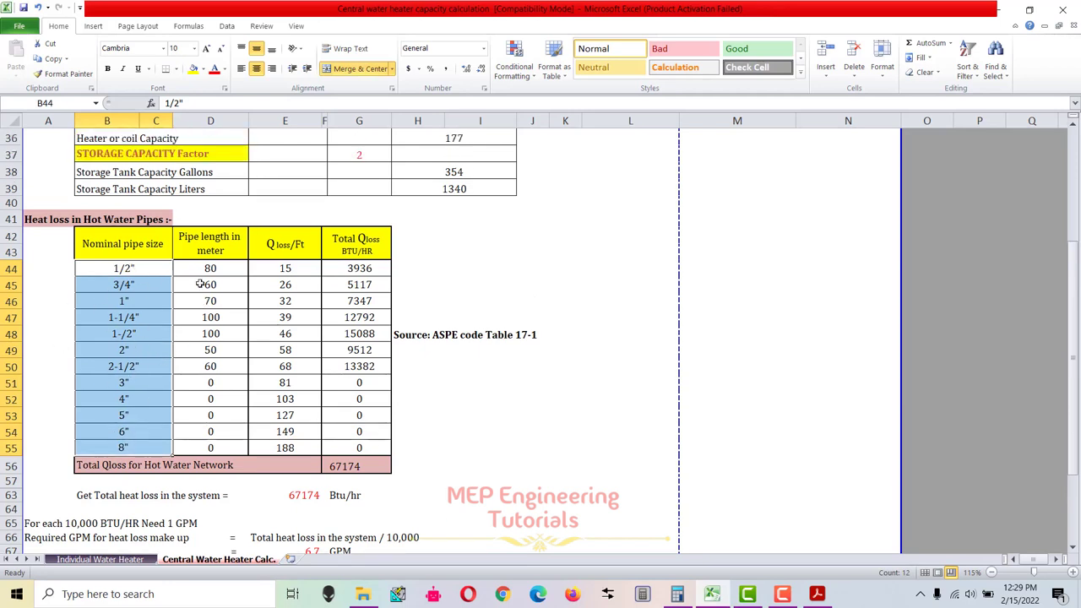
drag(231, 268, 216, 446)
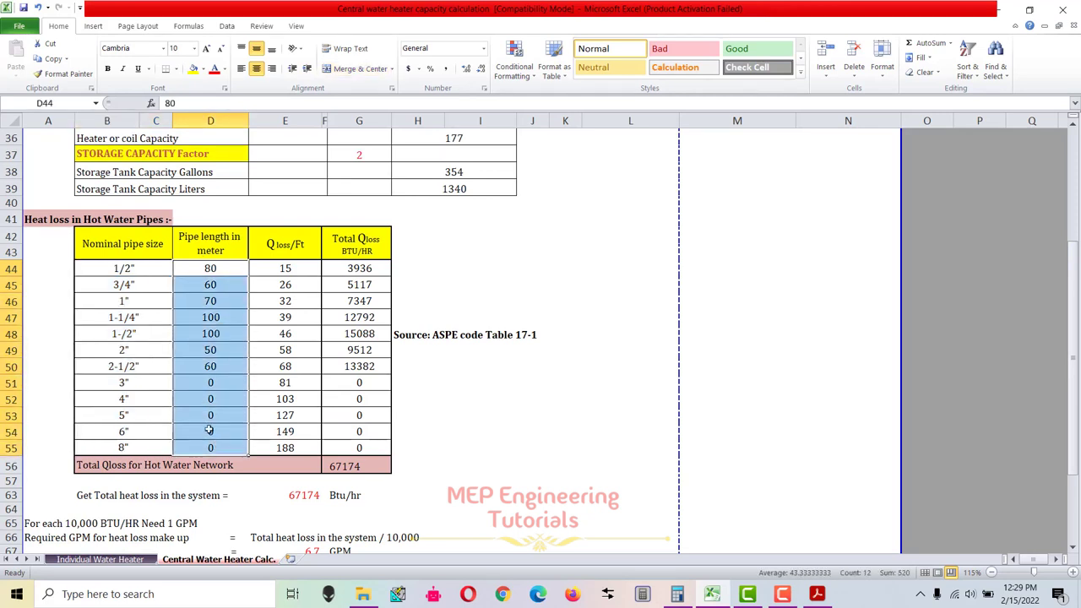
drag(300, 266, 300, 447)
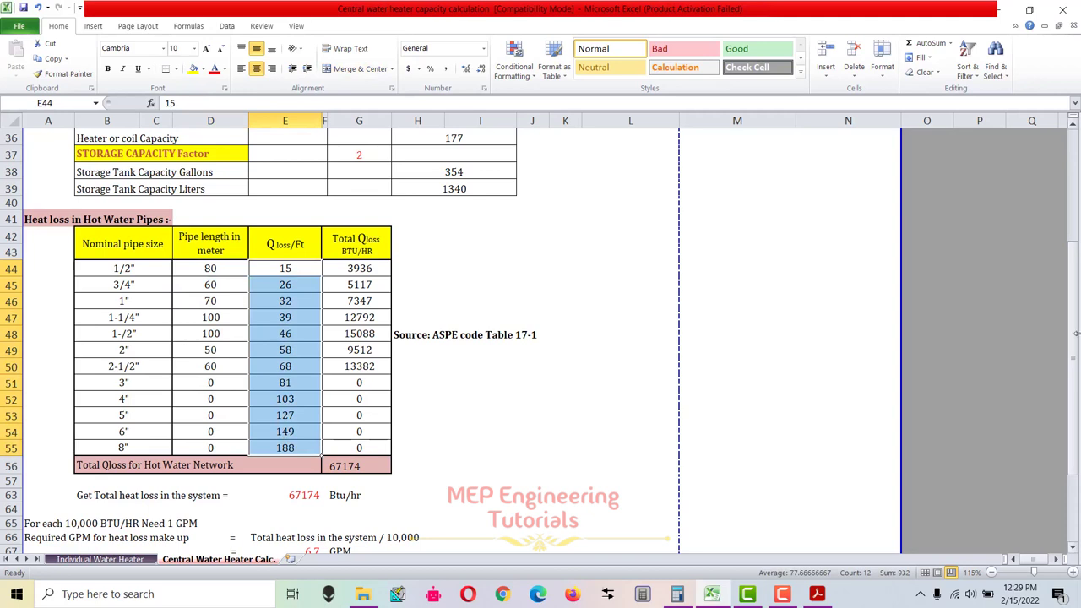
drag(1075, 349, 1074, 228)
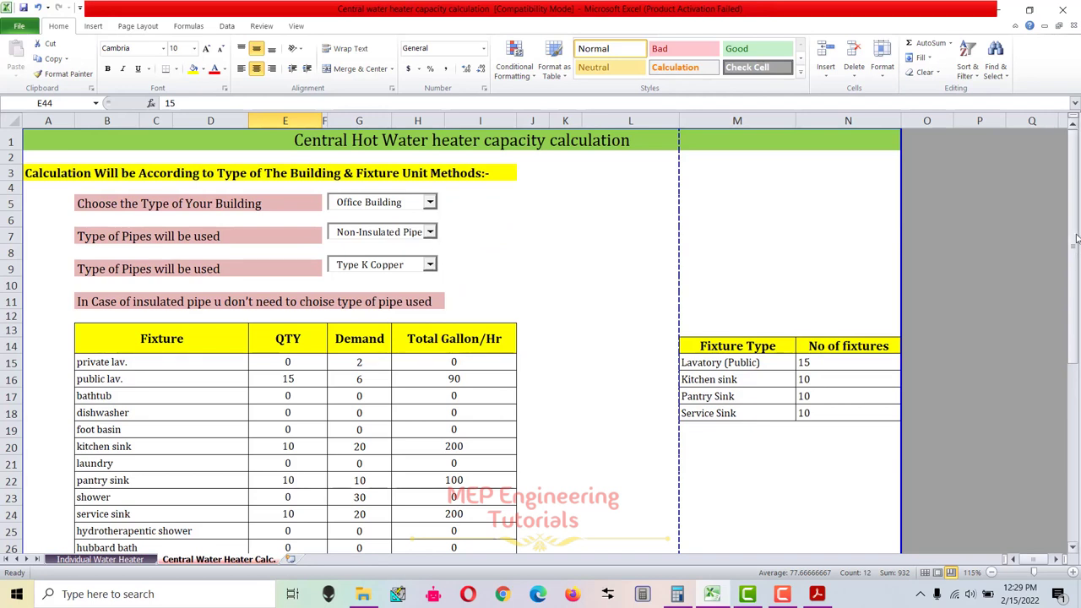
Inspect the Total Qloss column and how the 1/2" pipe's formula uses the loss per foot, length and meter-to-foot factor.
drag(1076, 257, 1059, 356)
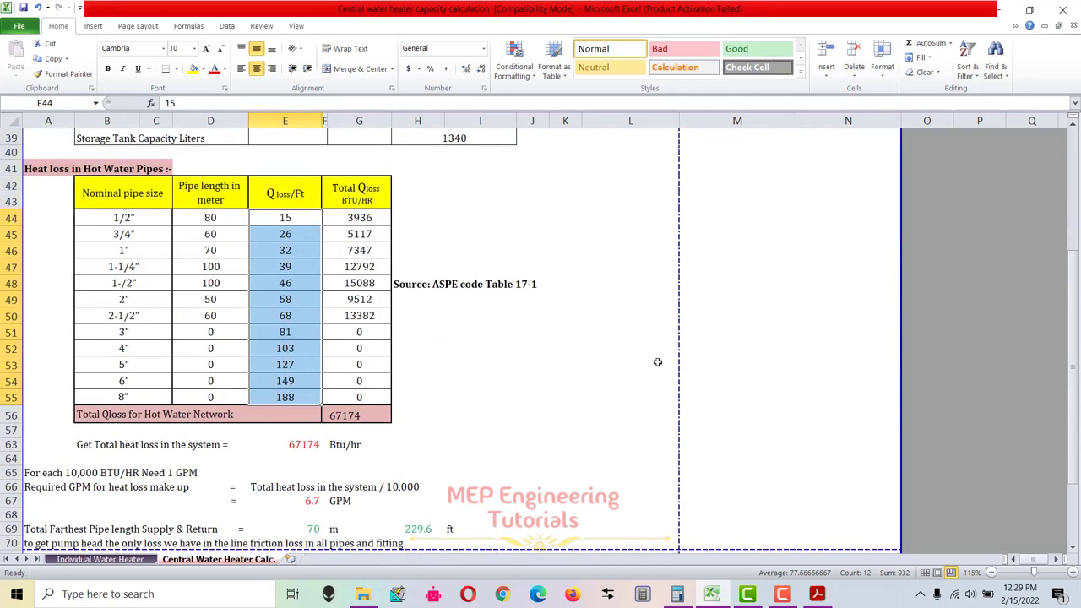
drag(360, 199, 356, 395)
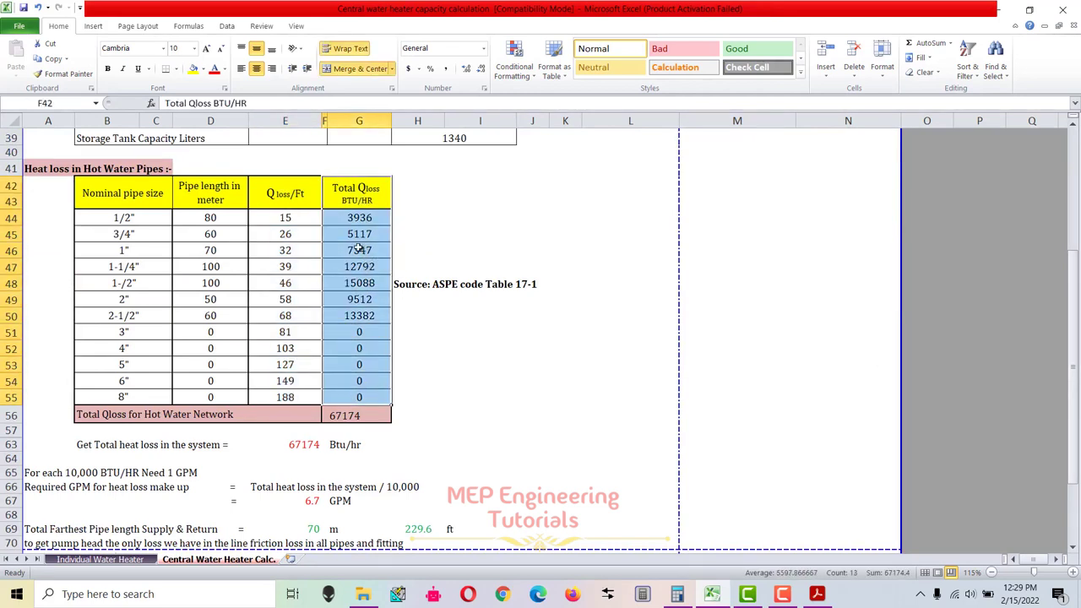
scroll(358, 248, up, 1)
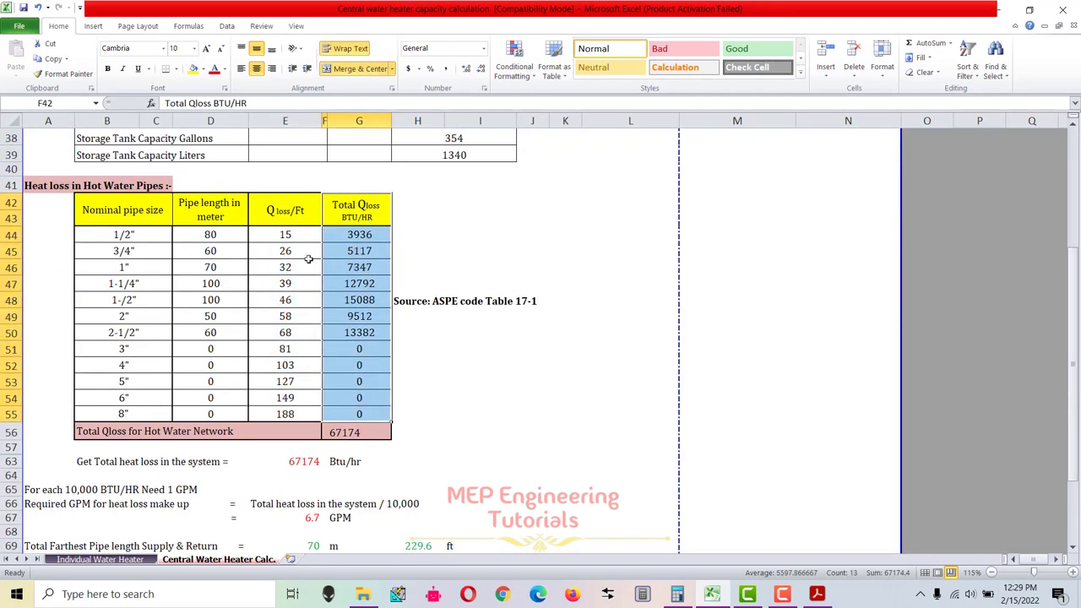
click(223, 235)
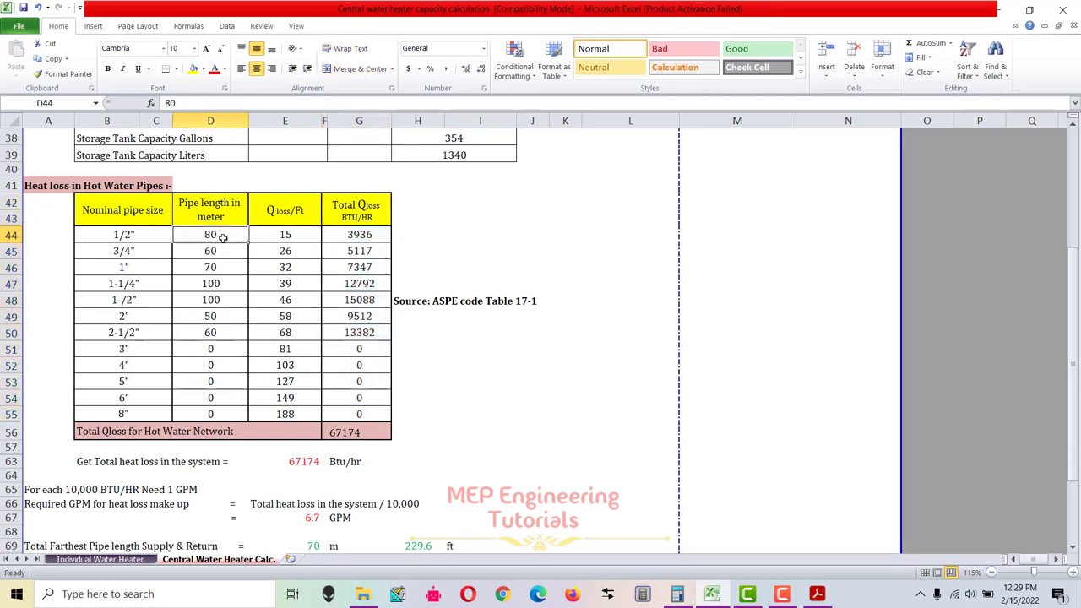
double_click(358, 235)
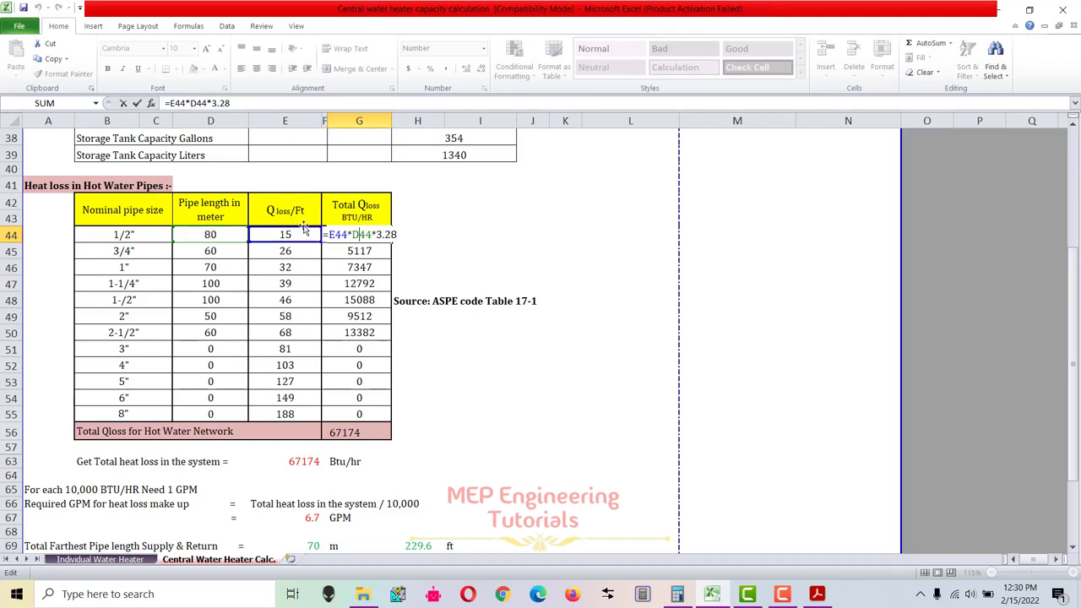
key(Return)
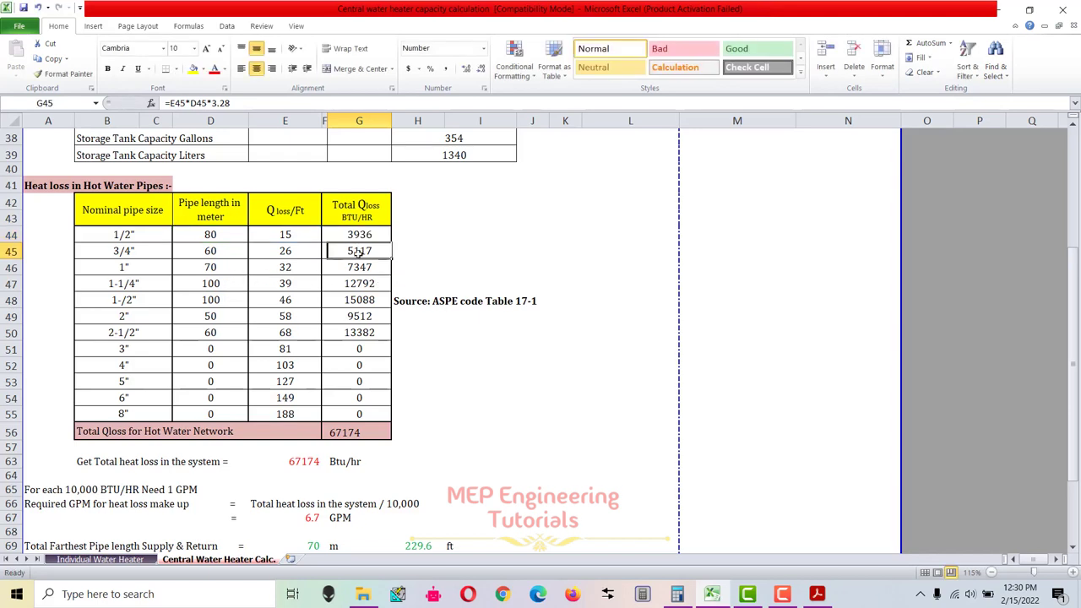
drag(358, 235, 353, 393)
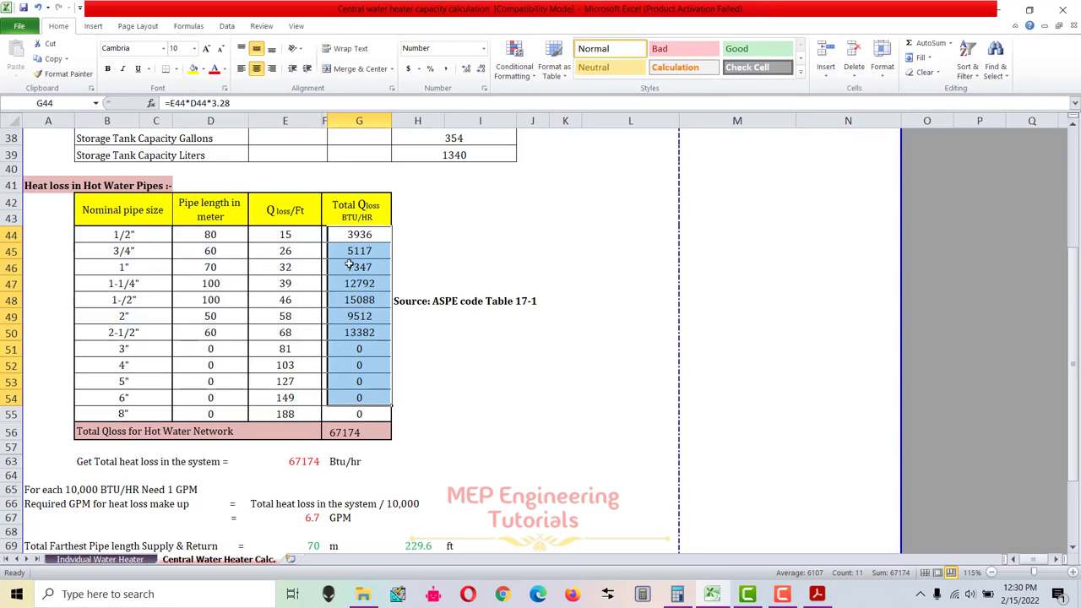
click(300, 364)
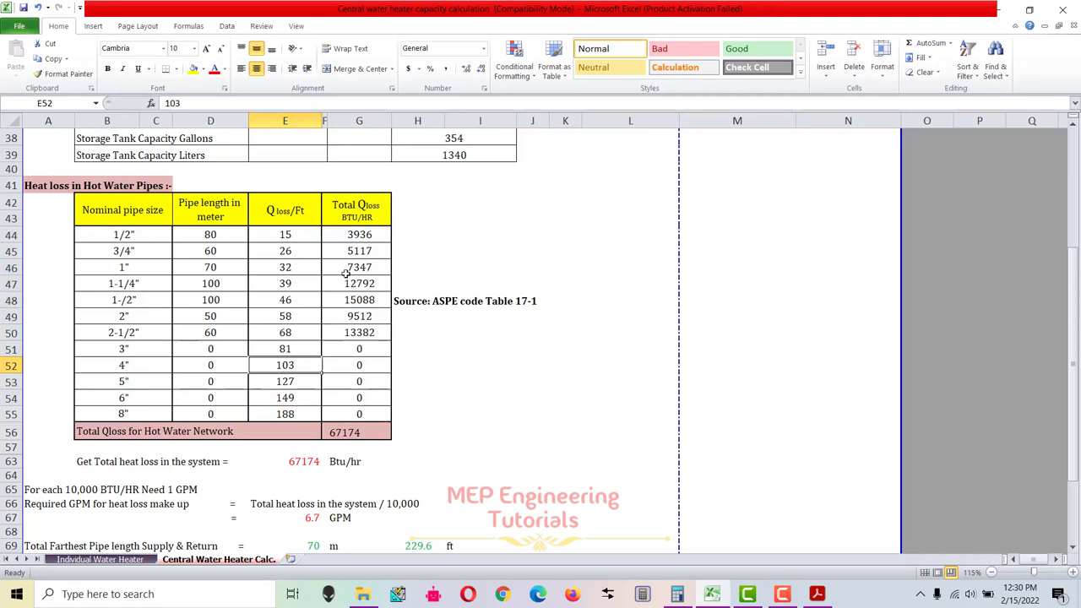
Inspect the formula that sums the Total Qloss column for the hot water network.
drag(350, 236, 349, 416)
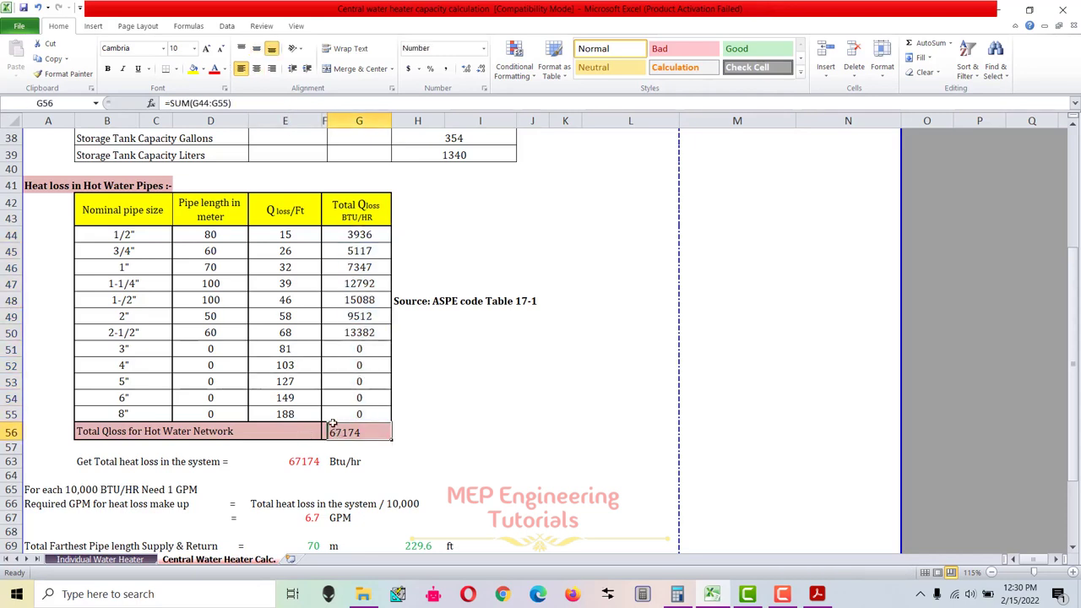
click(336, 431)
double_click(361, 431)
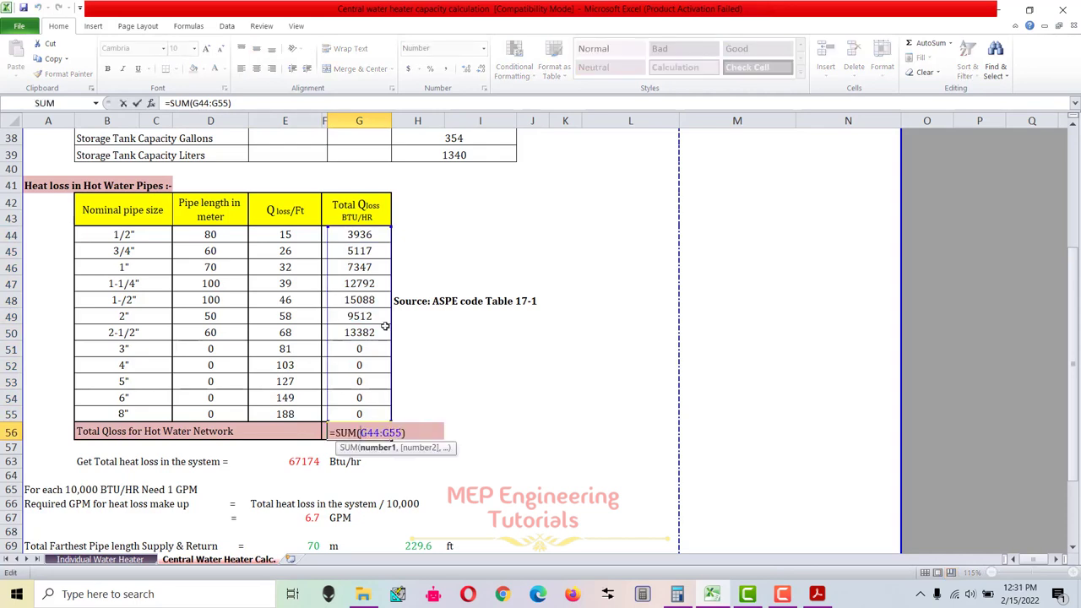
key(Escape)
scroll(376, 418, down, 1)
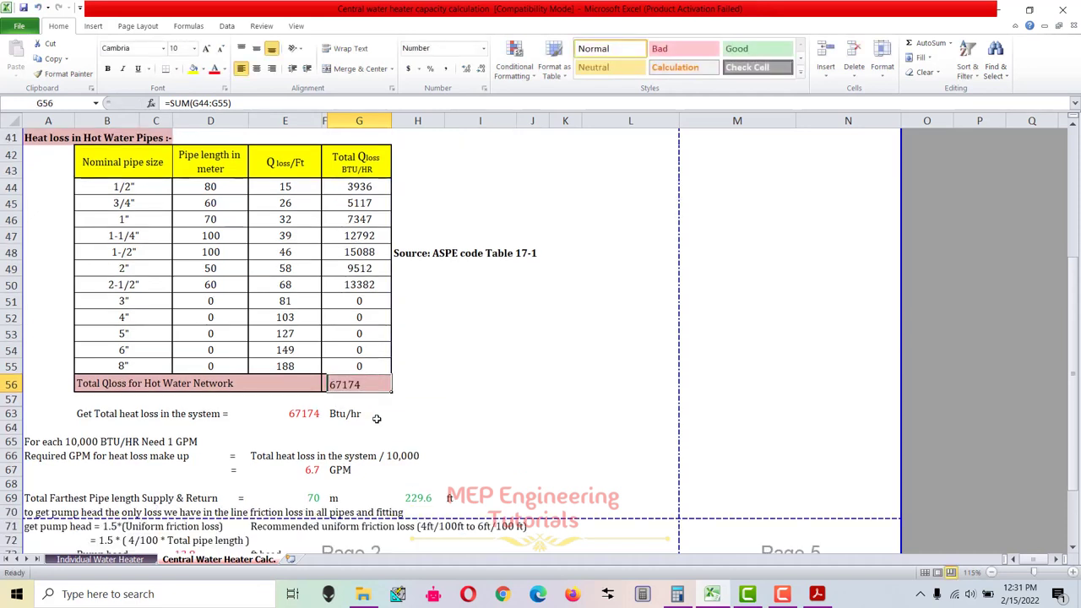
Check the total system heat loss reference and the formula dividing it by 10,000 for the required heat loss make-up GPM.
drag(177, 414, 368, 414)
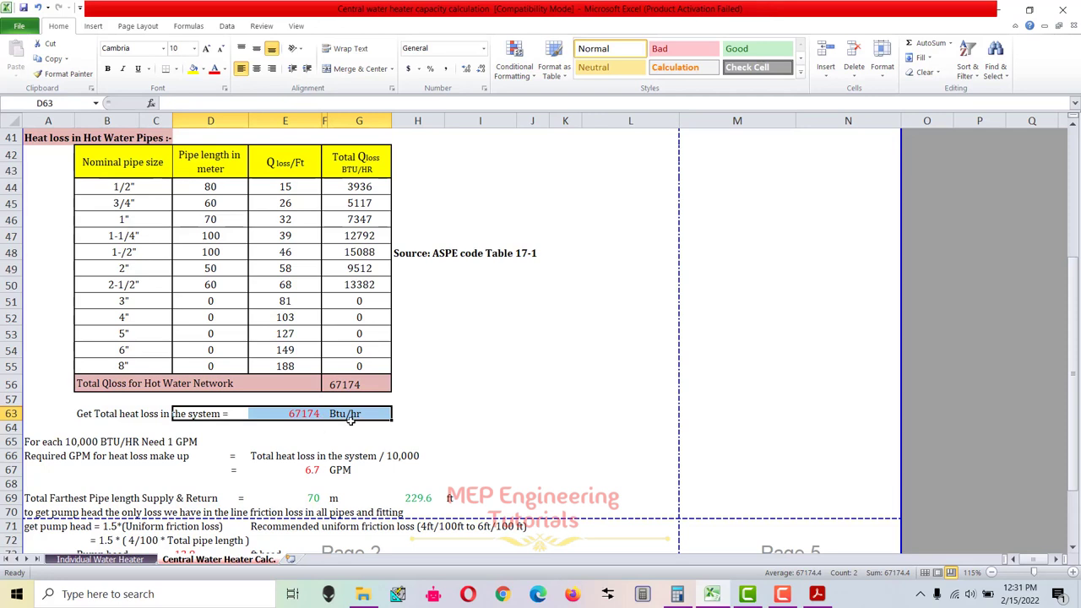
scroll(162, 447, down, 1)
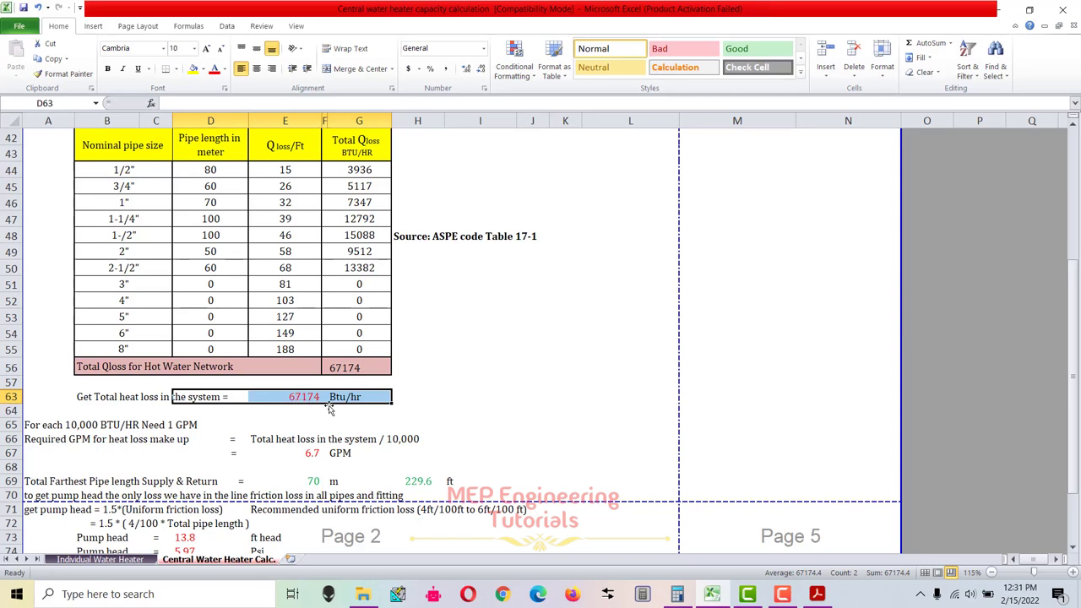
click(51, 445)
click(181, 441)
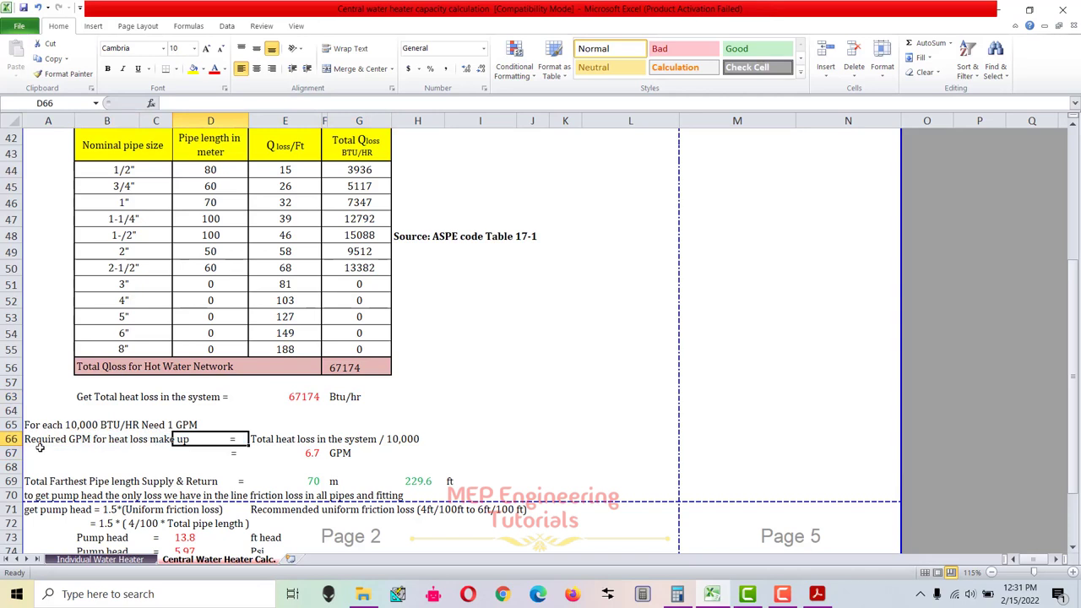
drag(38, 446, 241, 441)
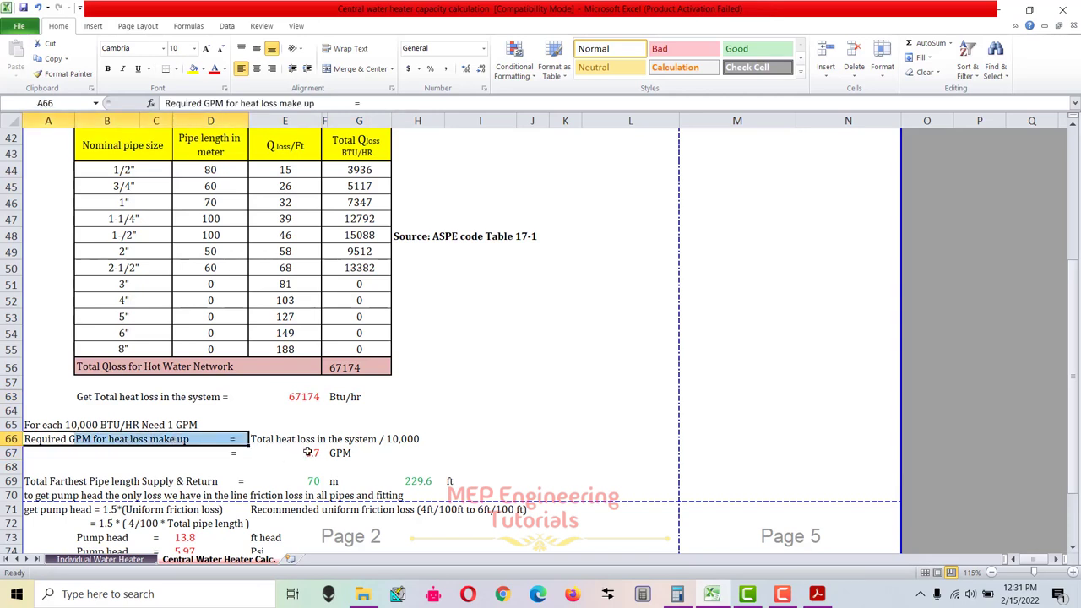
click(289, 397)
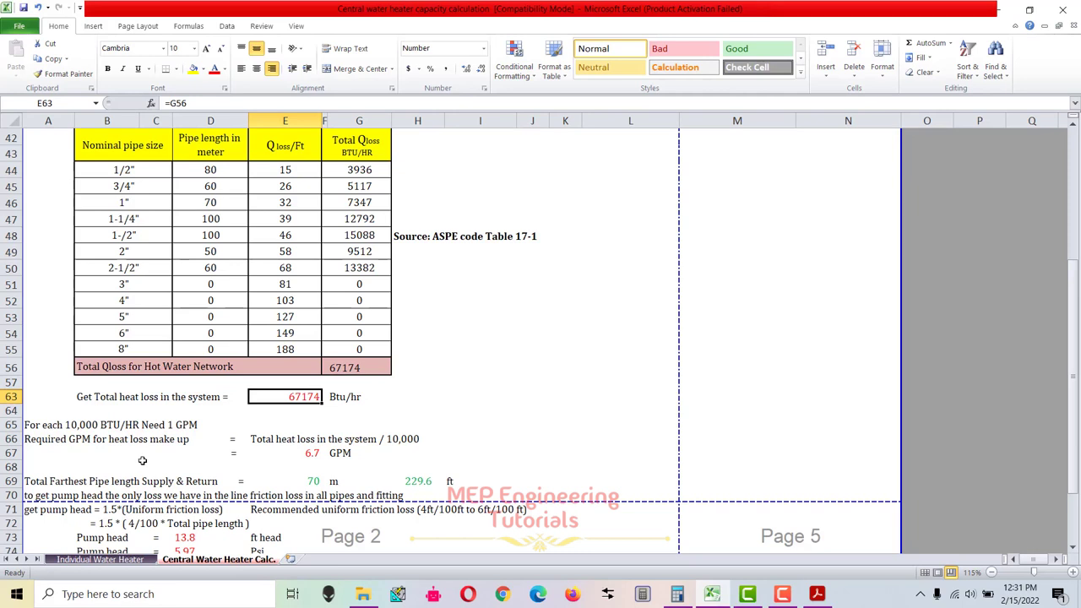
click(309, 455)
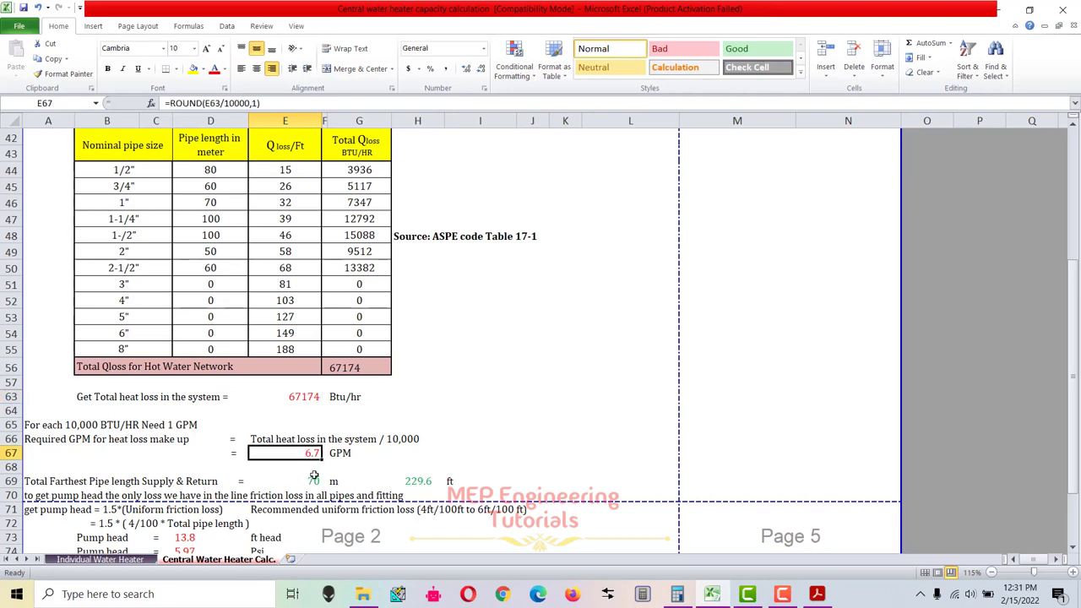
Review the farthest supply and return pipe length line and the note on pipe and fitting friction loss for the pump head.
scroll(323, 460, down, 1)
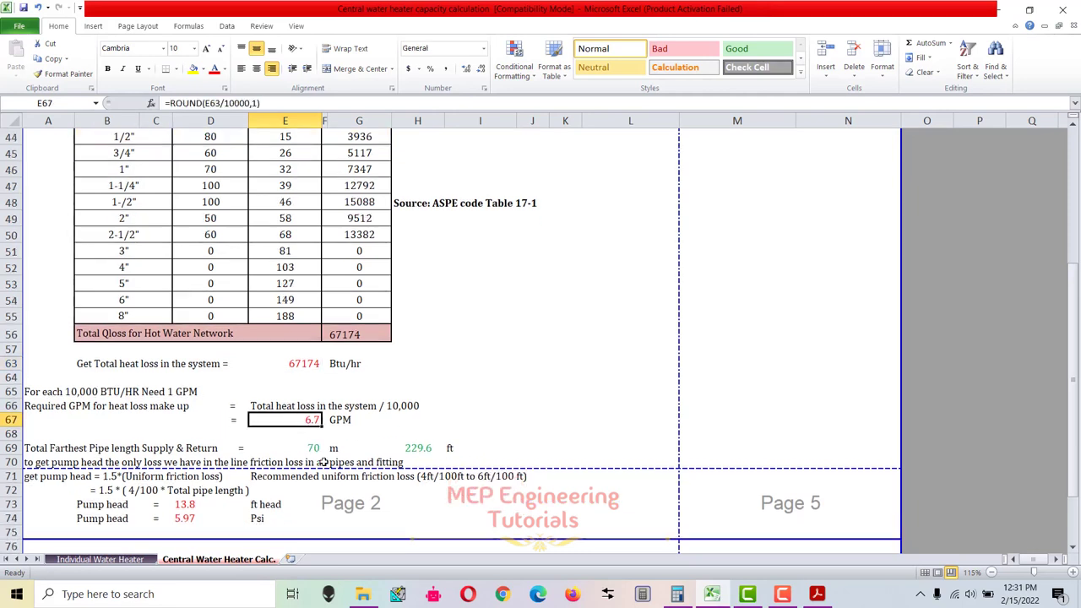
scroll(324, 439, down, 2)
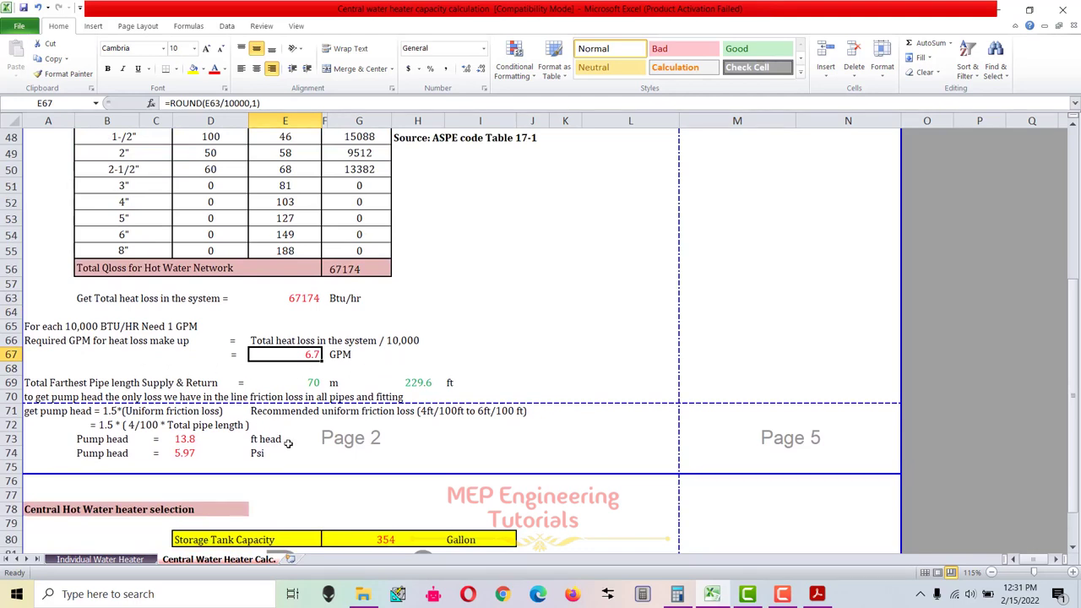
scroll(288, 442, down, 1)
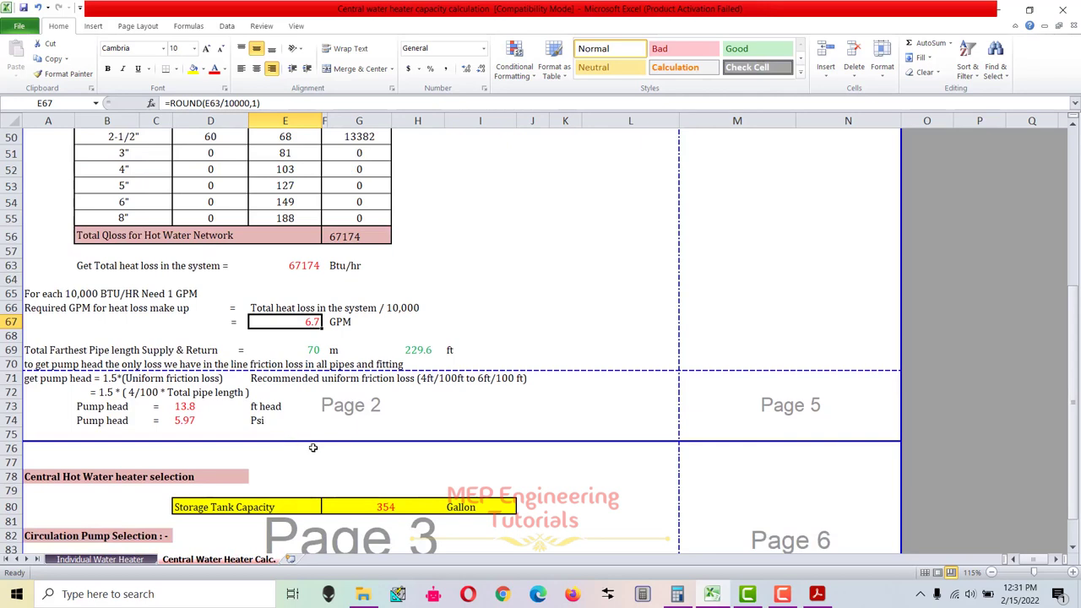
drag(37, 353, 168, 371)
click(198, 363)
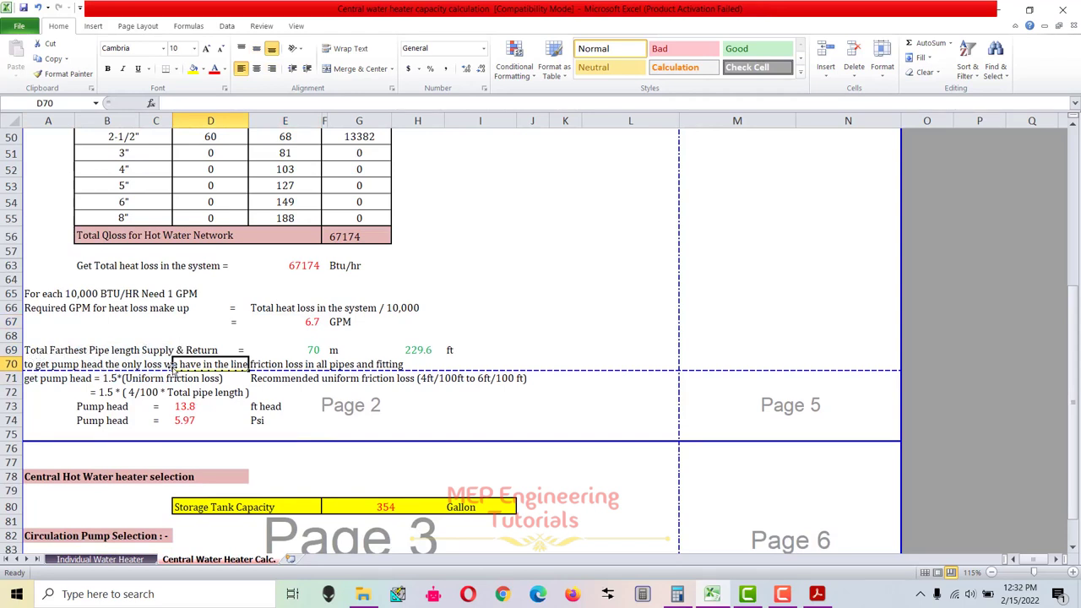
key(ctrl+End)
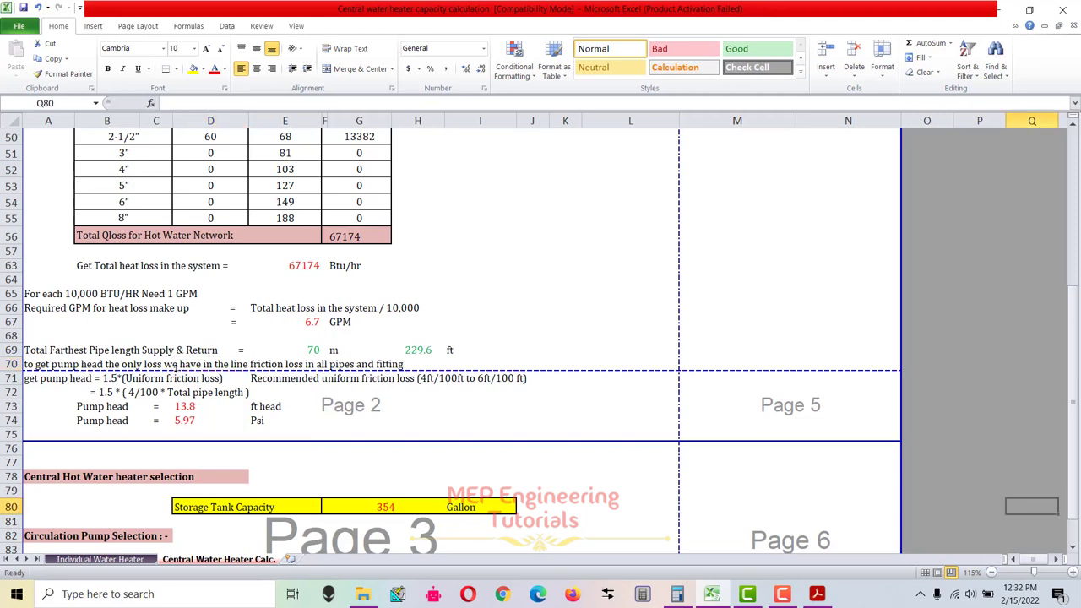
click(132, 378)
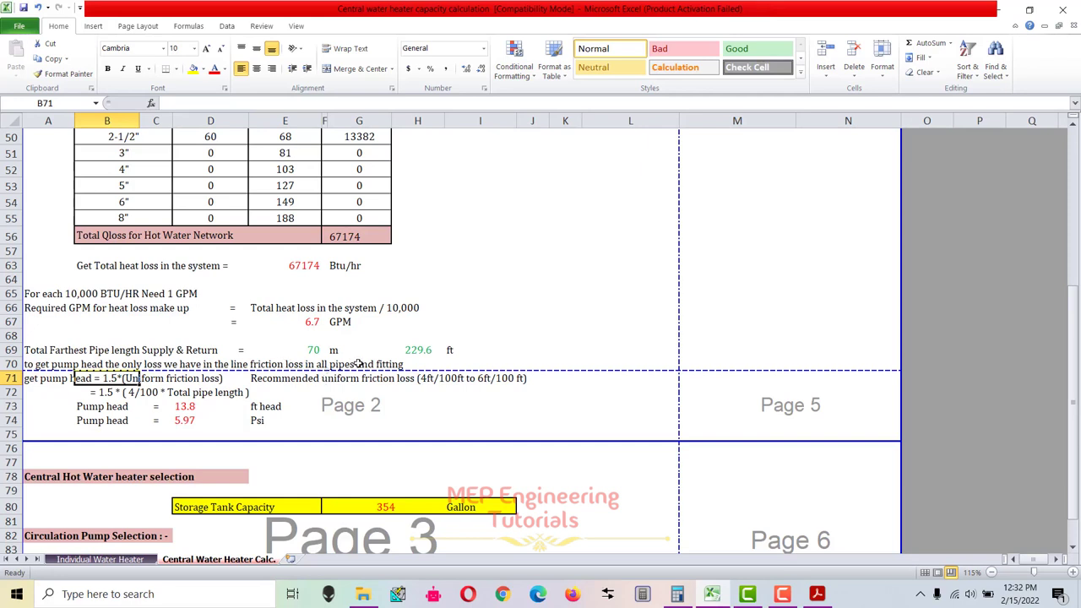
click(241, 364)
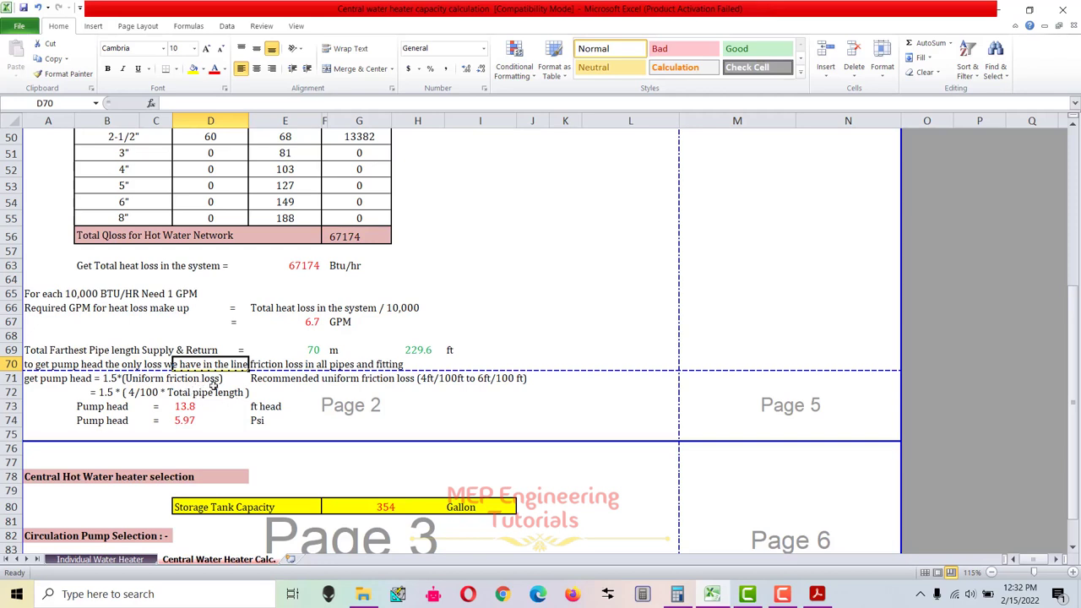
Check the pump head rule based on uniform friction loss and the recommended uniform friction loss range beside it.
click(109, 379)
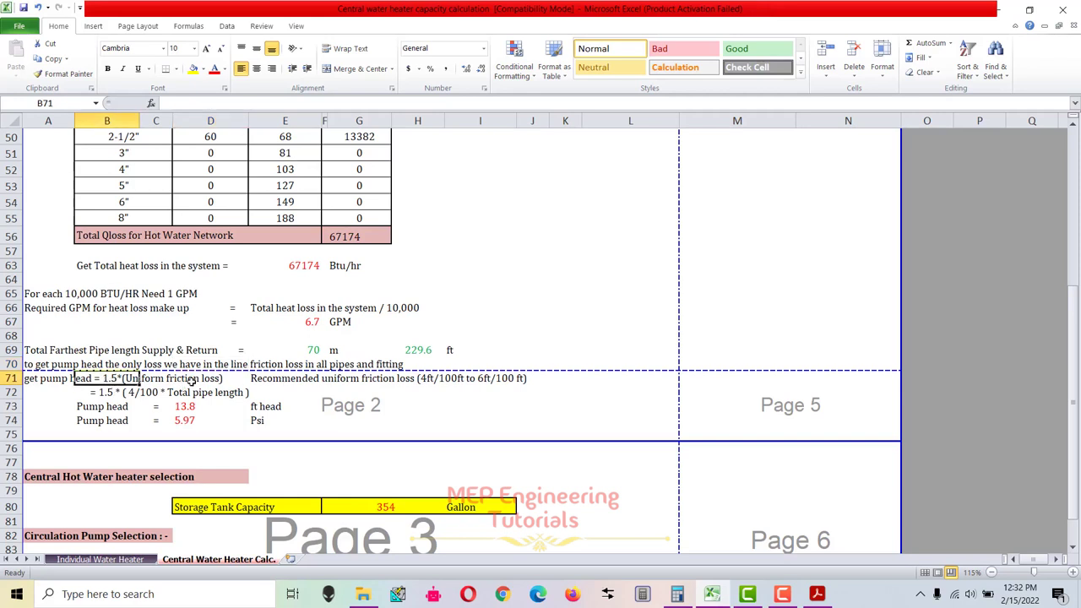
click(351, 379)
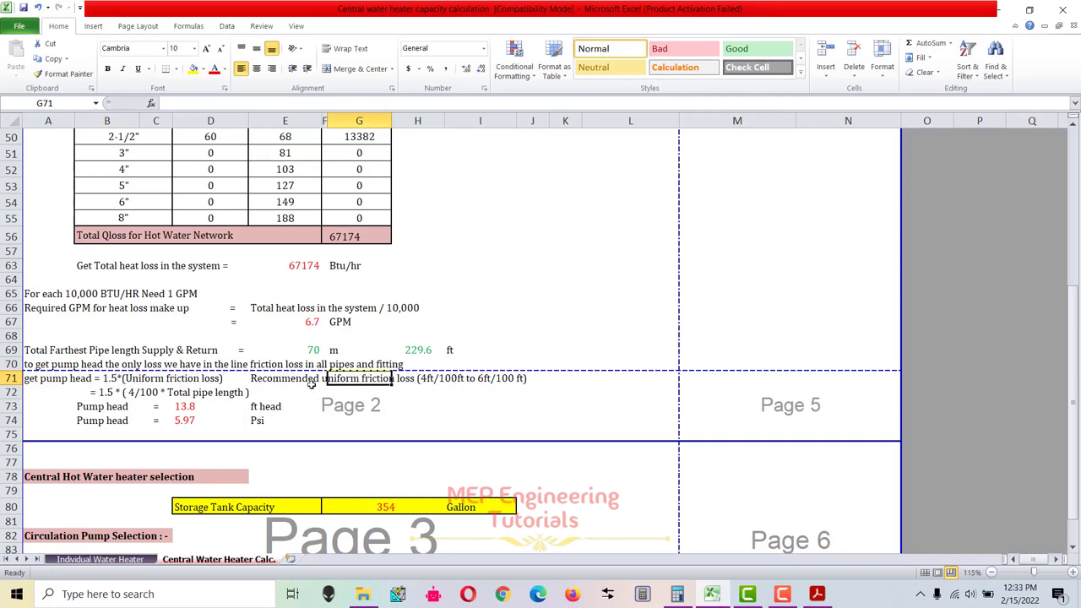
drag(292, 379, 519, 379)
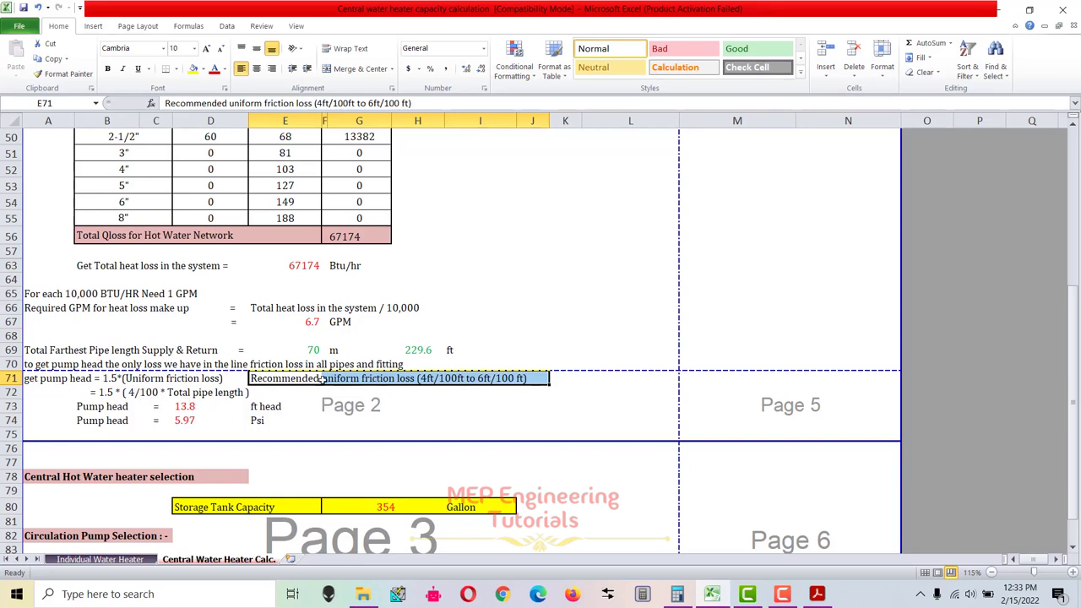
Examine the expression 1.5 * (4/100 * Total pipe length) and the farthest supply and return pipe length in meters and feet.
click(110, 382)
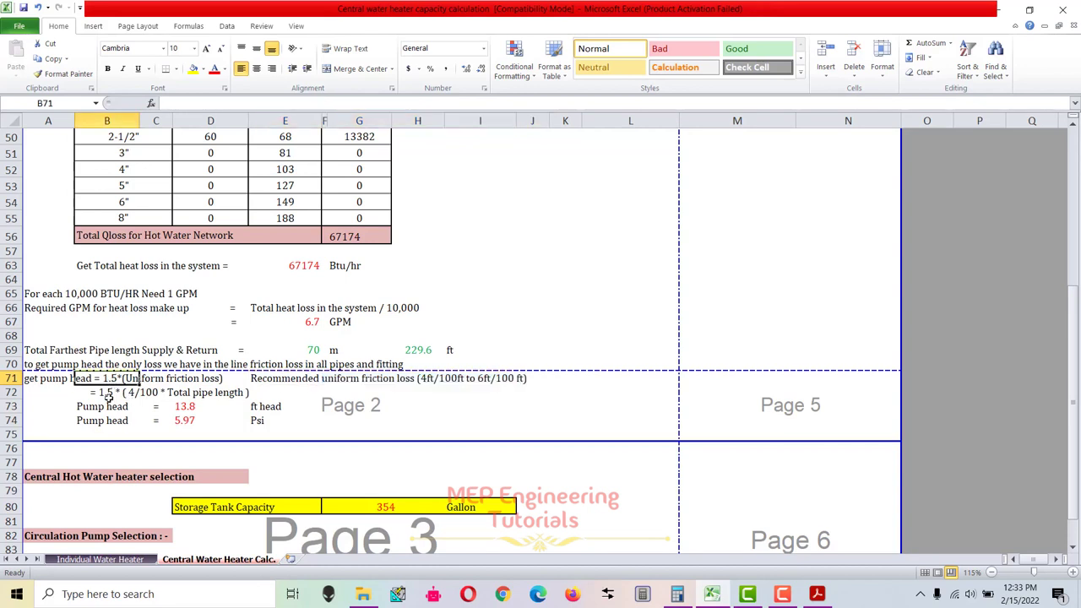
click(108, 394)
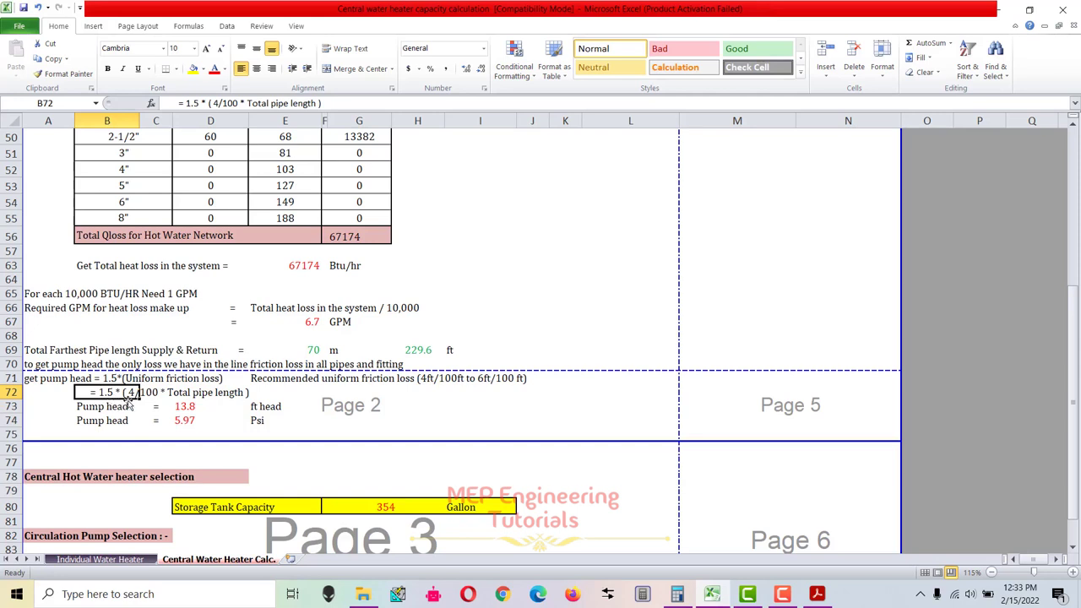
click(219, 395)
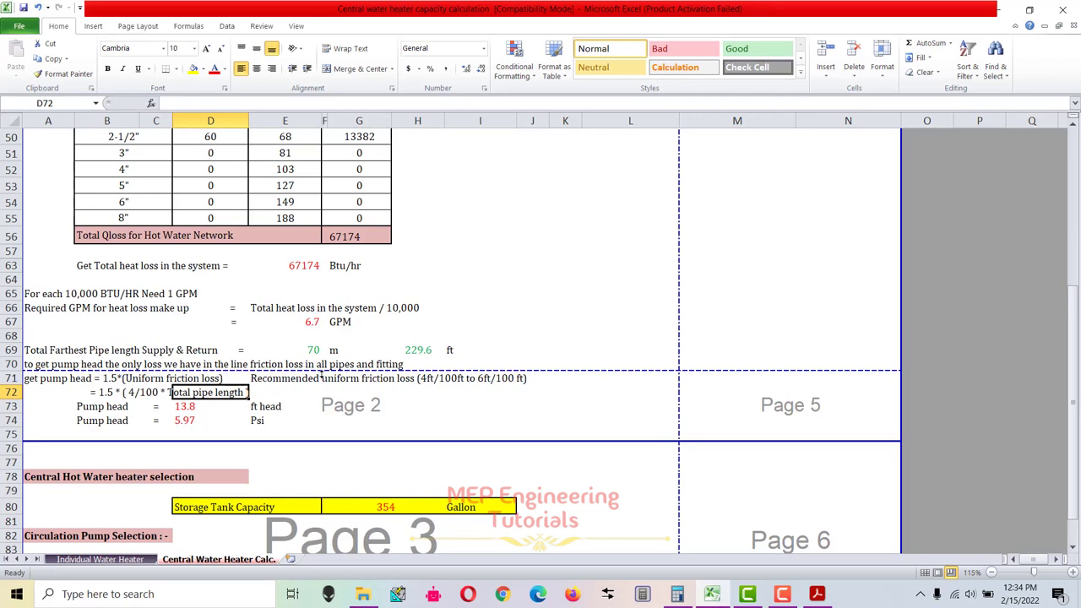
drag(39, 350, 432, 354)
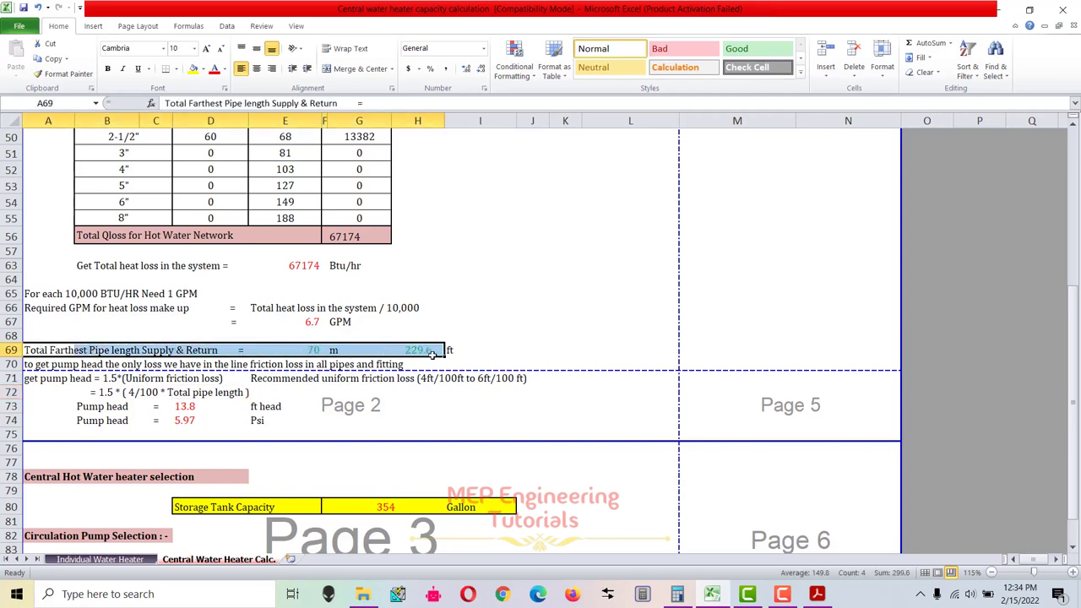
click(319, 351)
click(413, 352)
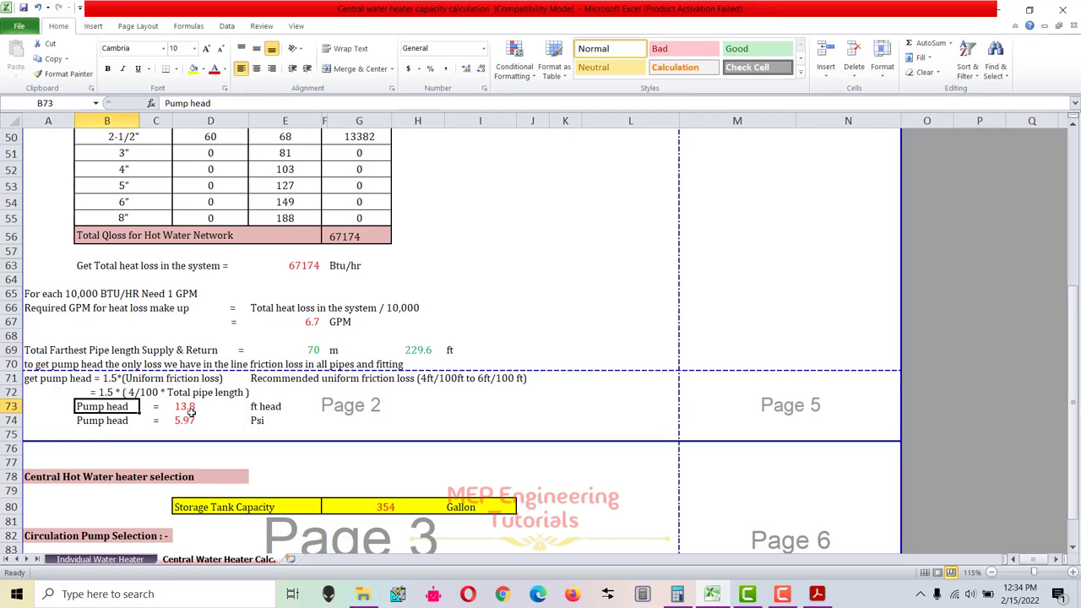
Inspect the formula calculating the pump head in feet, then check the pump head line in psi.
click(192, 407)
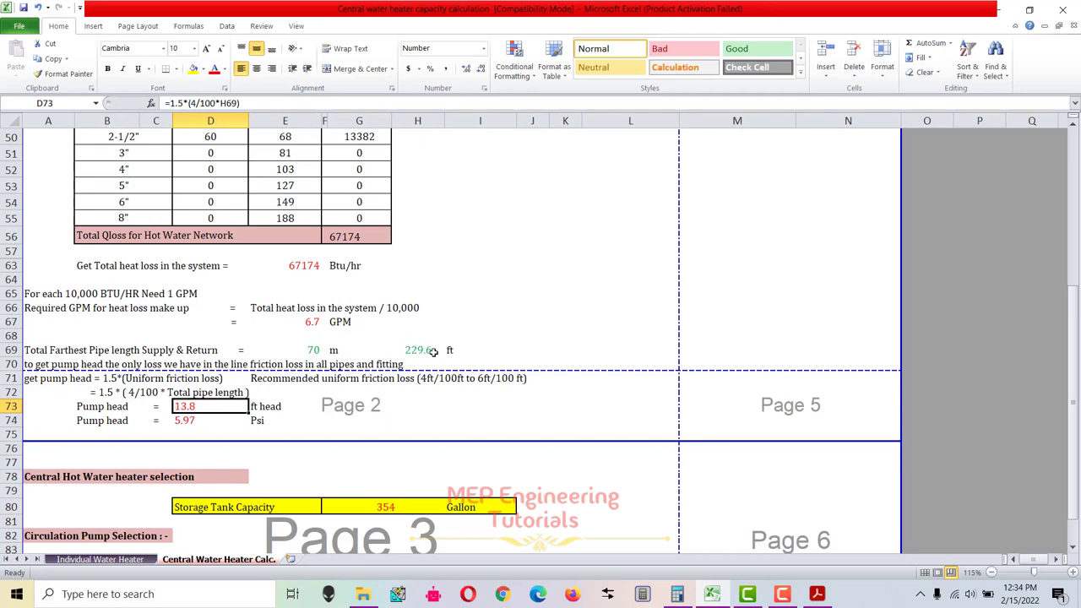
double_click(202, 405)
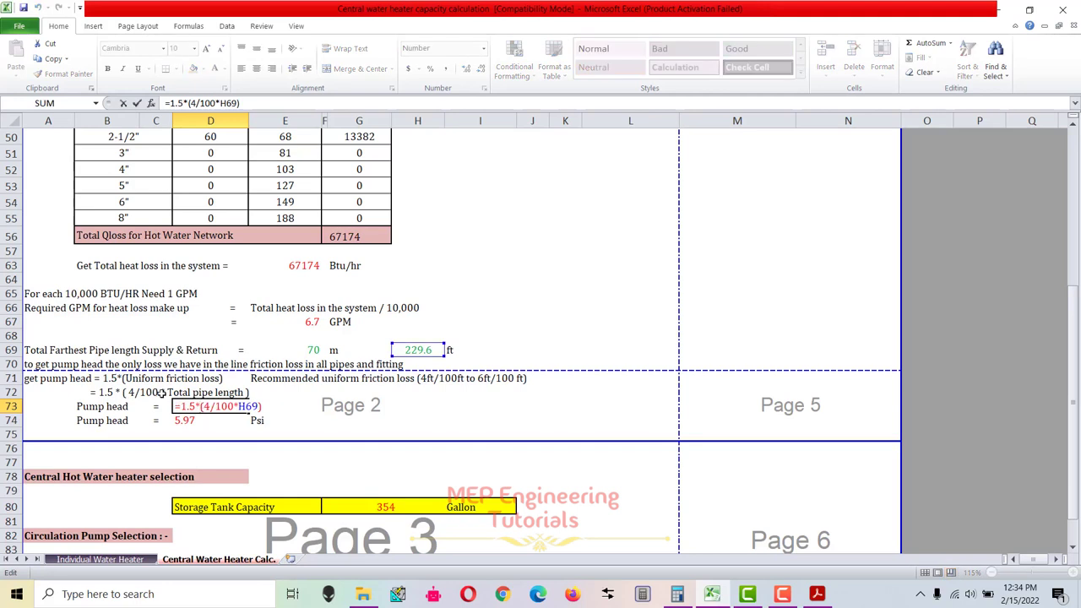
key(Return)
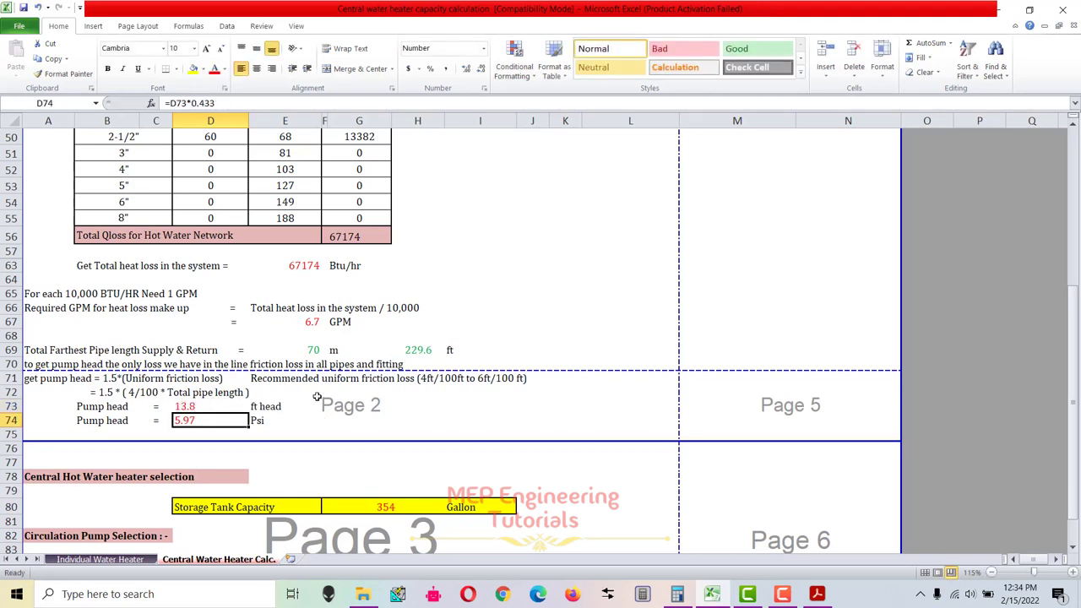
scroll(230, 403, down, 1)
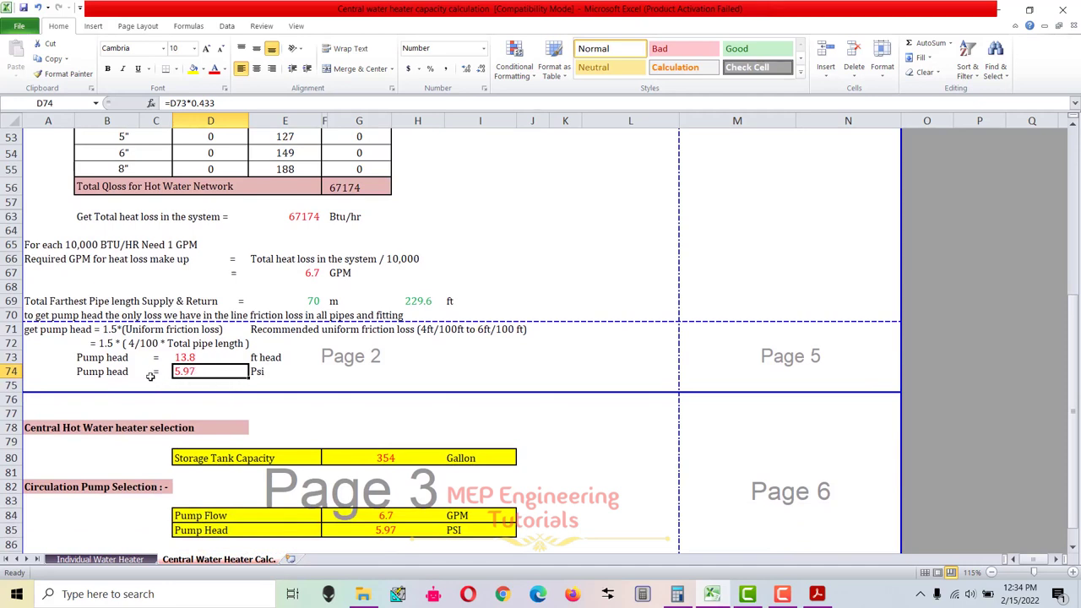
drag(88, 366, 241, 372)
click(253, 371)
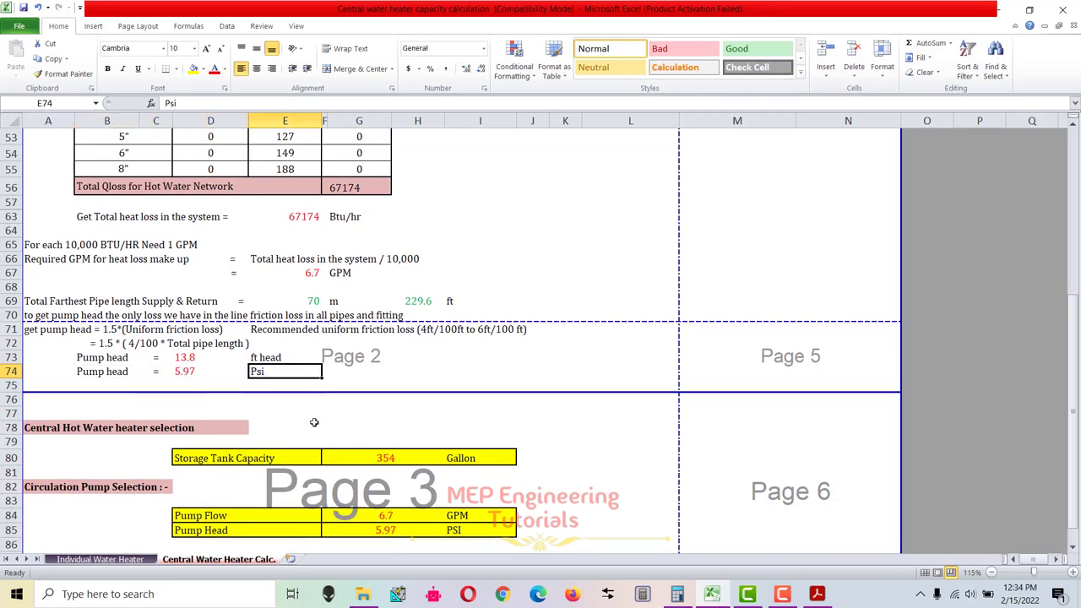
Review the storage tank capacity under Central Hot Water heater selection and the flow and head rows under Circulation Pump Selection.
scroll(314, 422, down, 1)
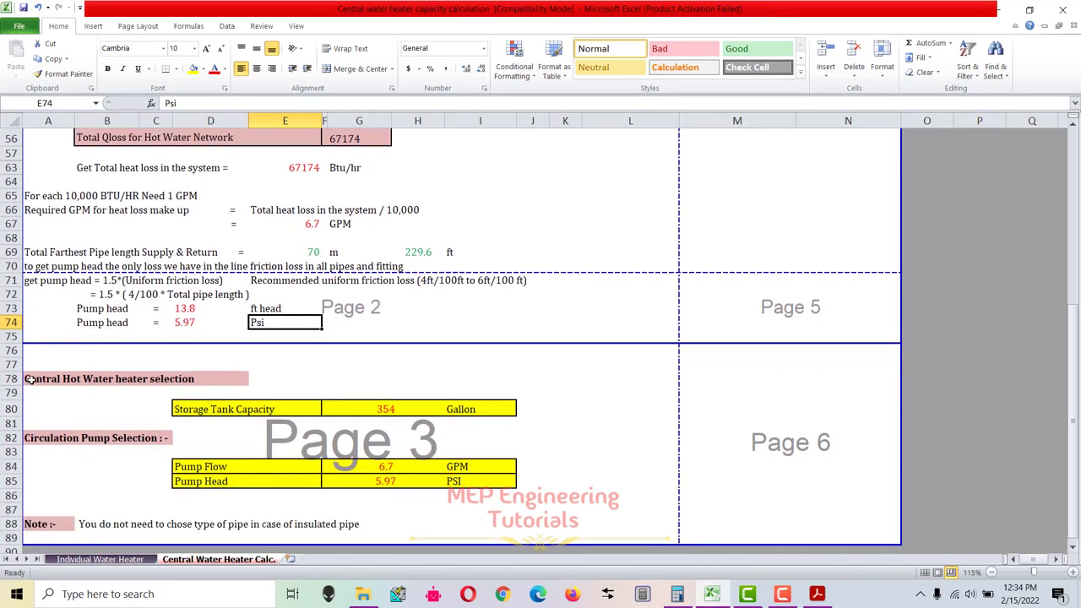
drag(32, 379, 486, 414)
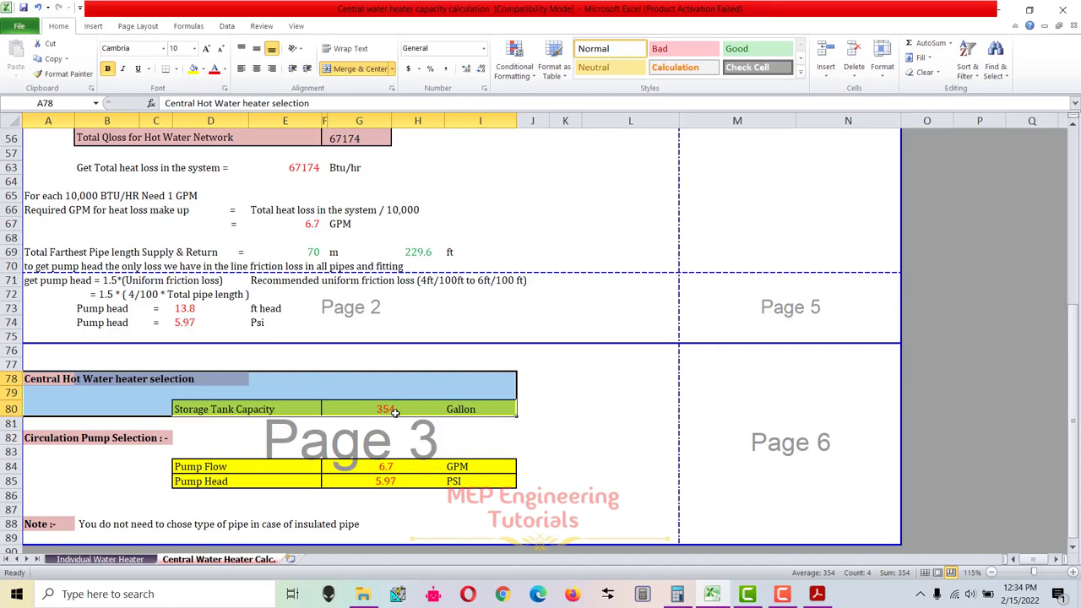
scroll(395, 411, down, 1)
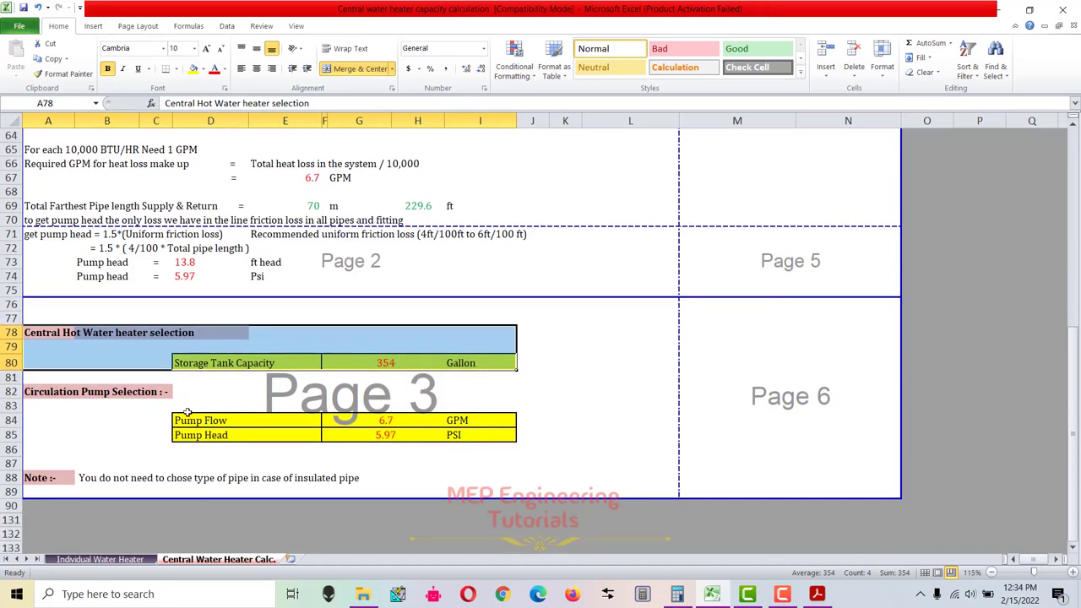
drag(49, 393, 474, 428)
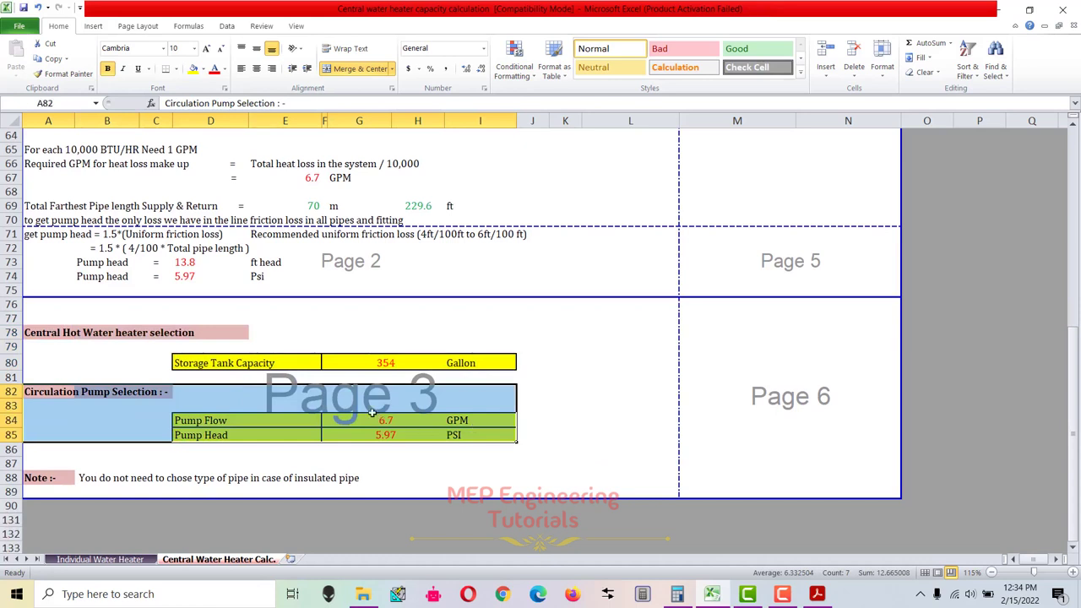
Trace the selected Pump Flow and Pump Head back to the heat loss make-up GPM and the psi pump head.
click(394, 419)
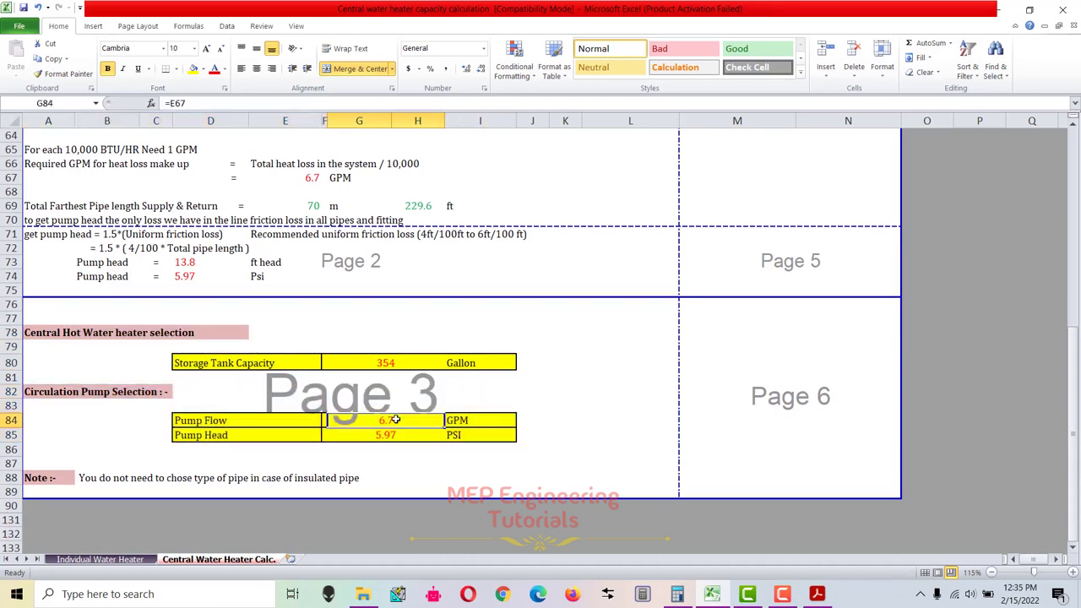
click(283, 180)
click(341, 179)
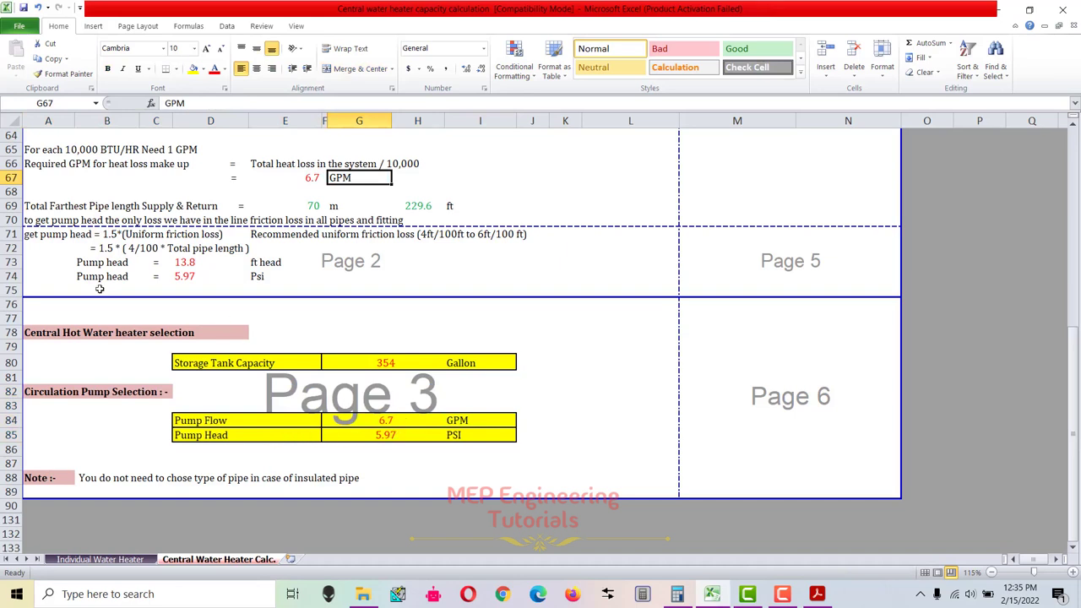
drag(80, 281, 276, 278)
click(276, 277)
click(386, 435)
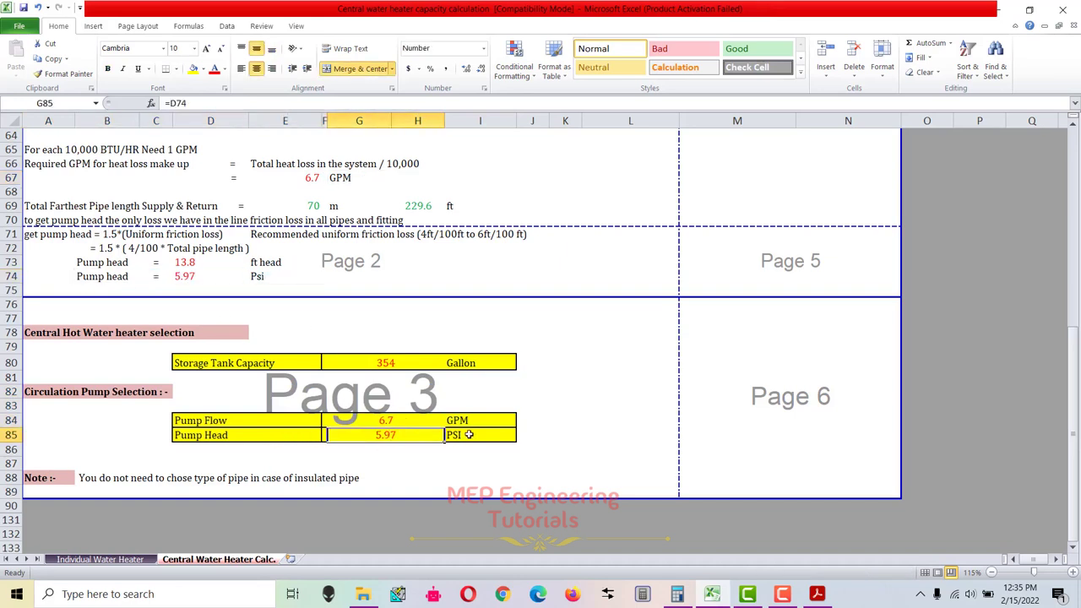
key(Right)
Return to the start of the central heater calculation, then open the Individual Water Heater sheet.
scroll(338, 434, up, 7)
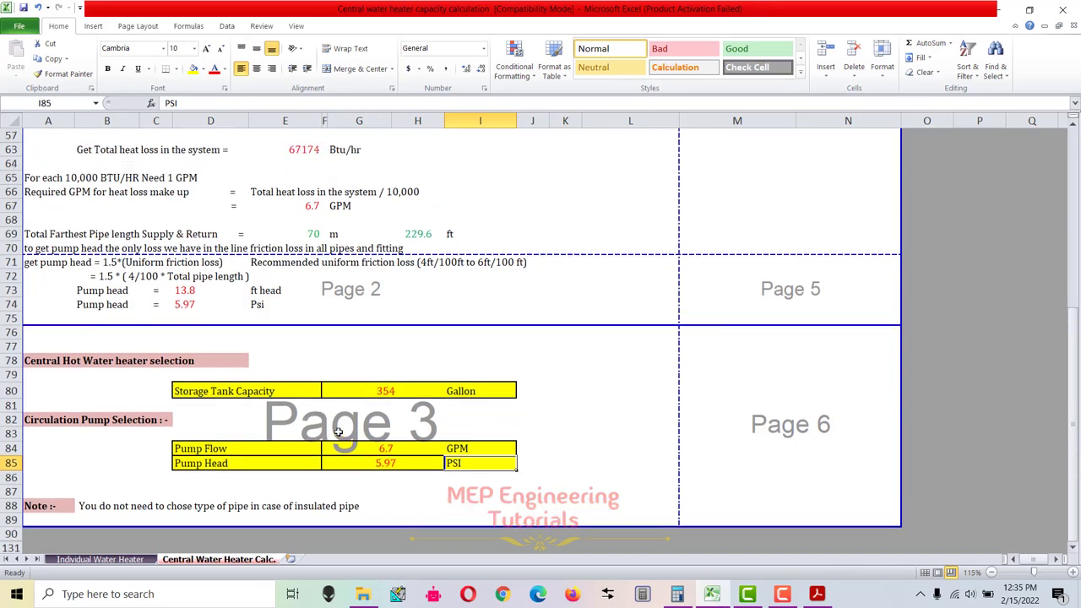
scroll(338, 432, up, 9)
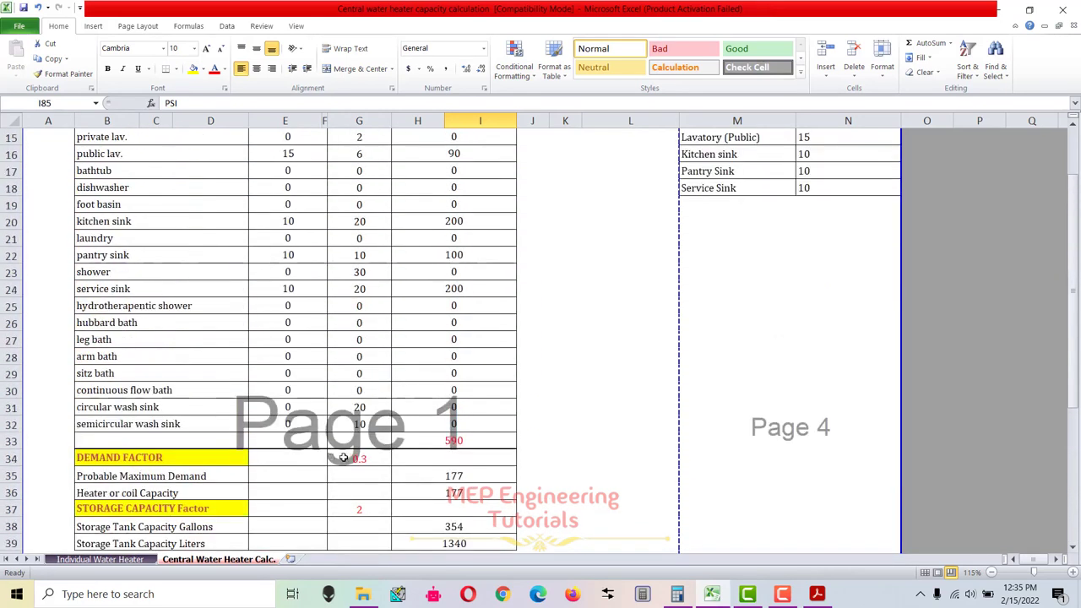
scroll(338, 455, up, 4)
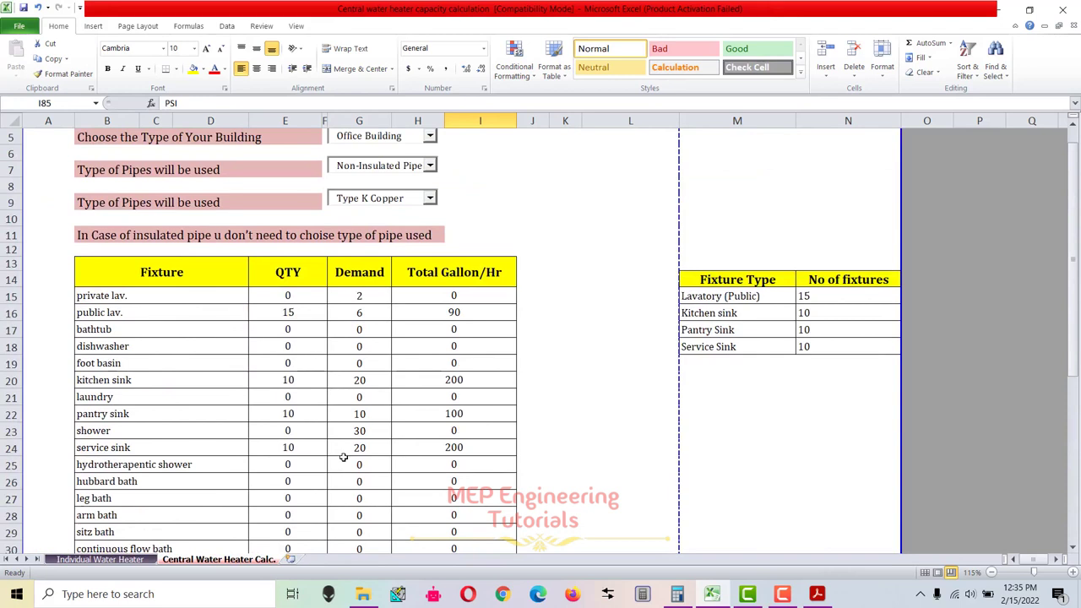
scroll(343, 456, up, 1)
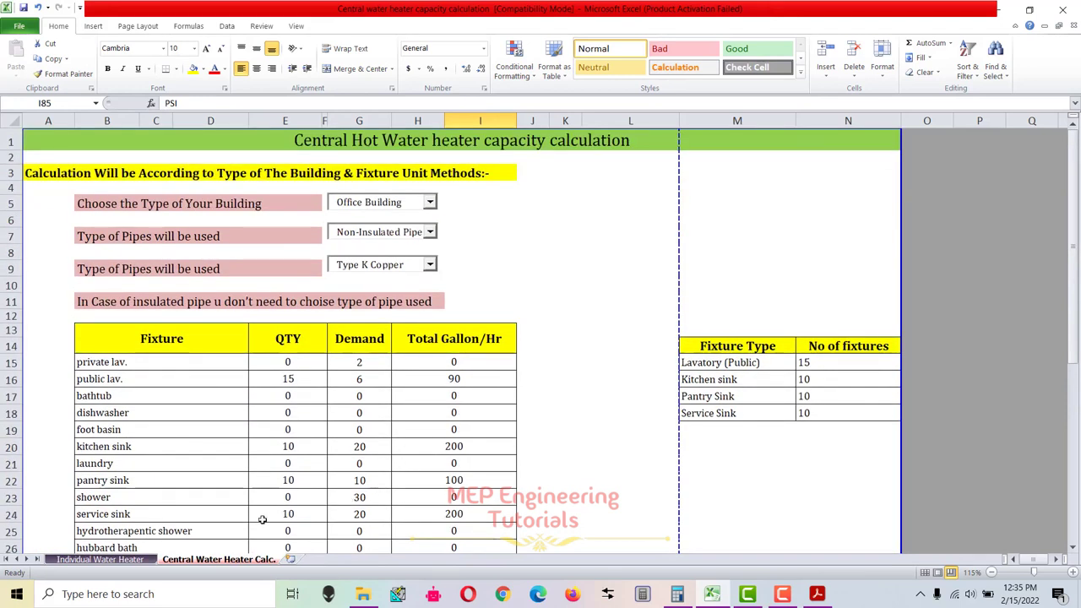
click(99, 559)
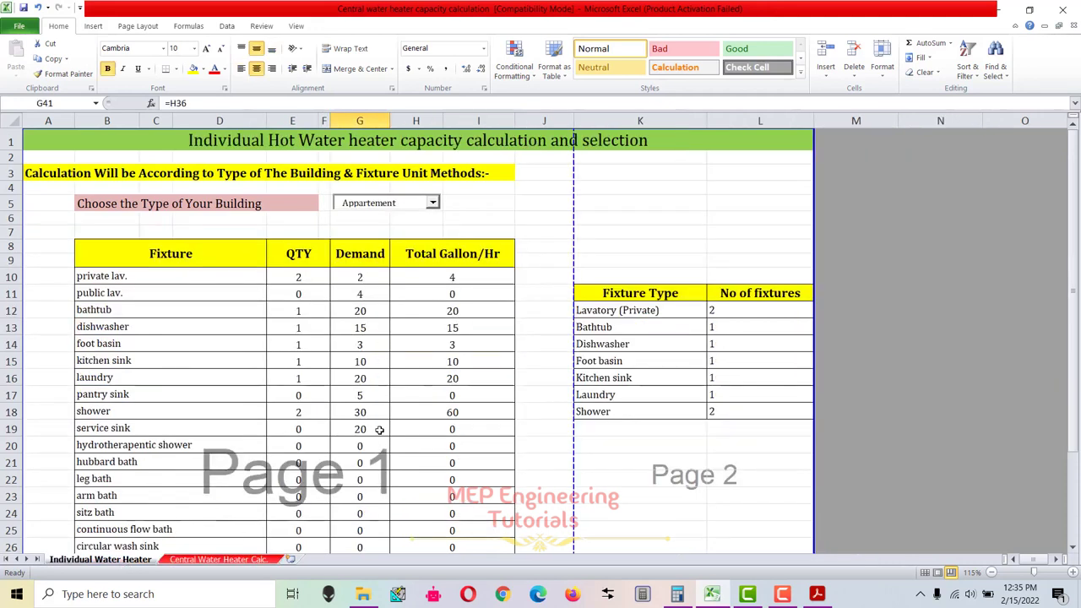